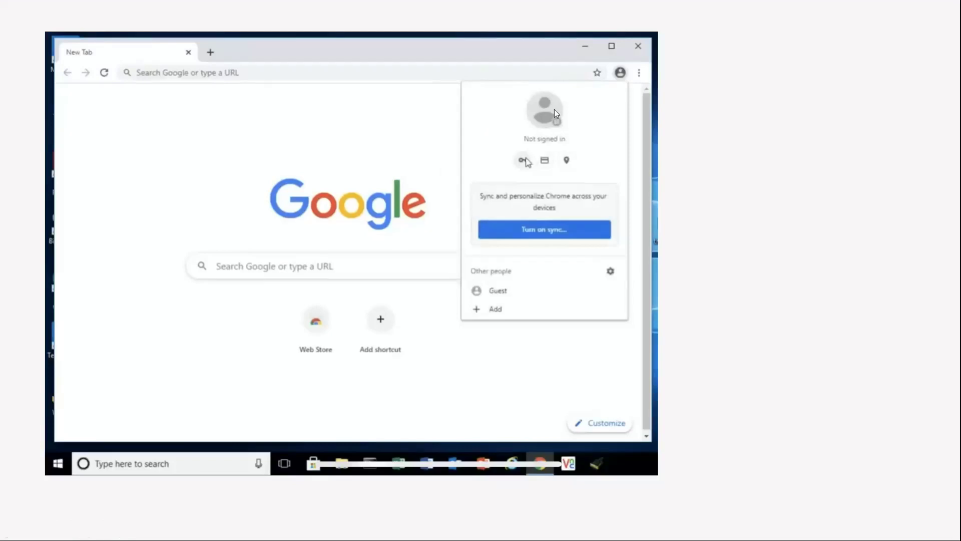
Open Settings > Autofill > Passwords from the profile menu's key icon.
{"action": "left_click", "coordinate": [556, 185]}
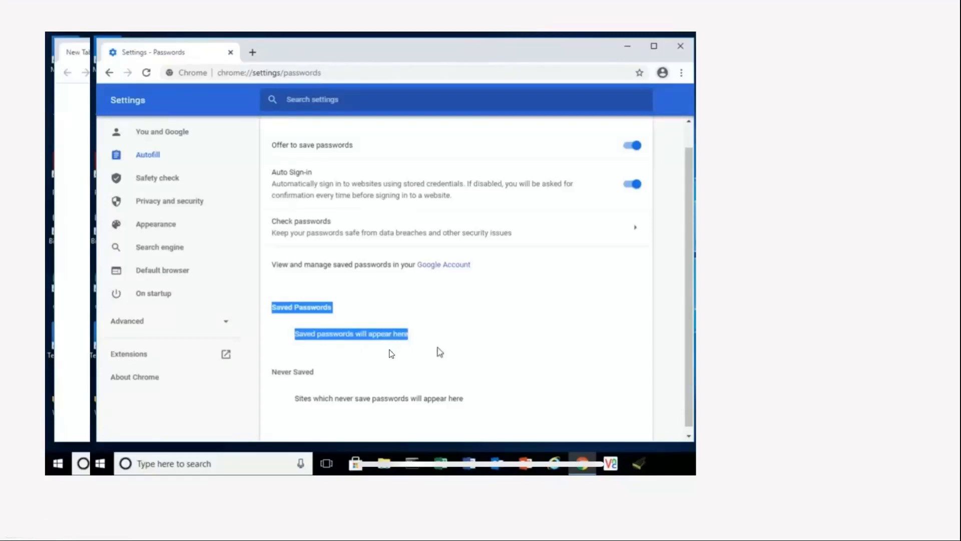
{"action": "left_click", "coordinate": [391, 353]}
Reveal the saved passwords for sites like aa.com and dnsimple.com after Windows Security authentication.
{"action": "left_click", "coordinate": [382, 358]}
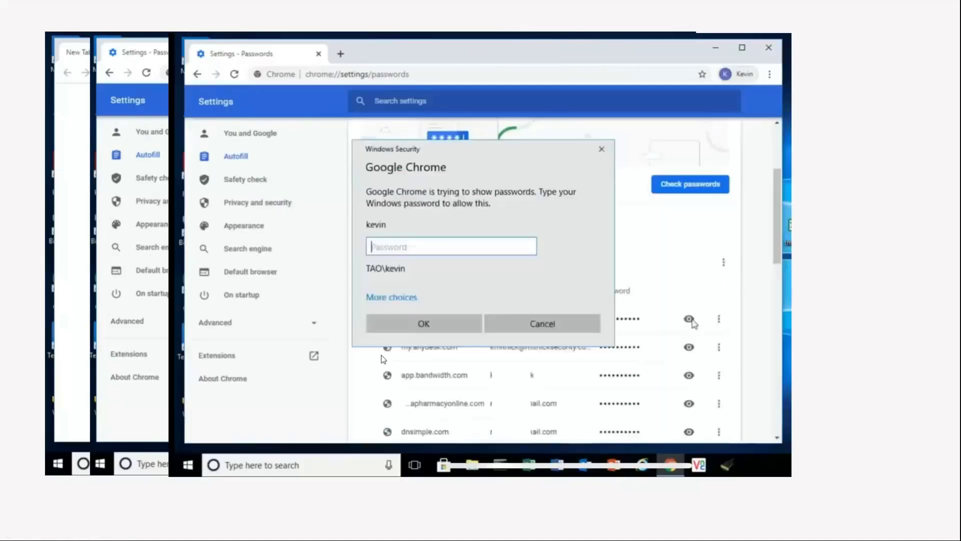
{"action": "left_click", "coordinate": [383, 358]}
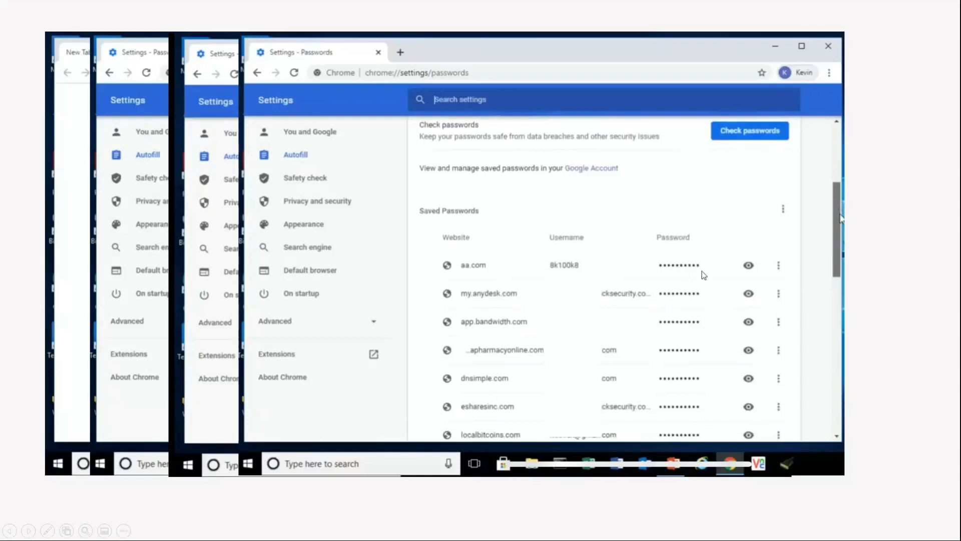
{"action": "left_click", "coordinate": [749, 271]}
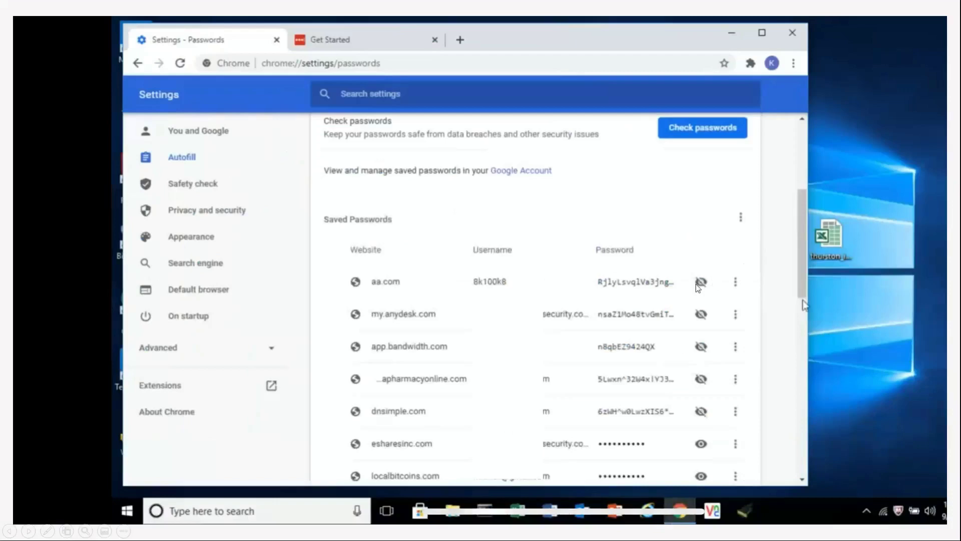
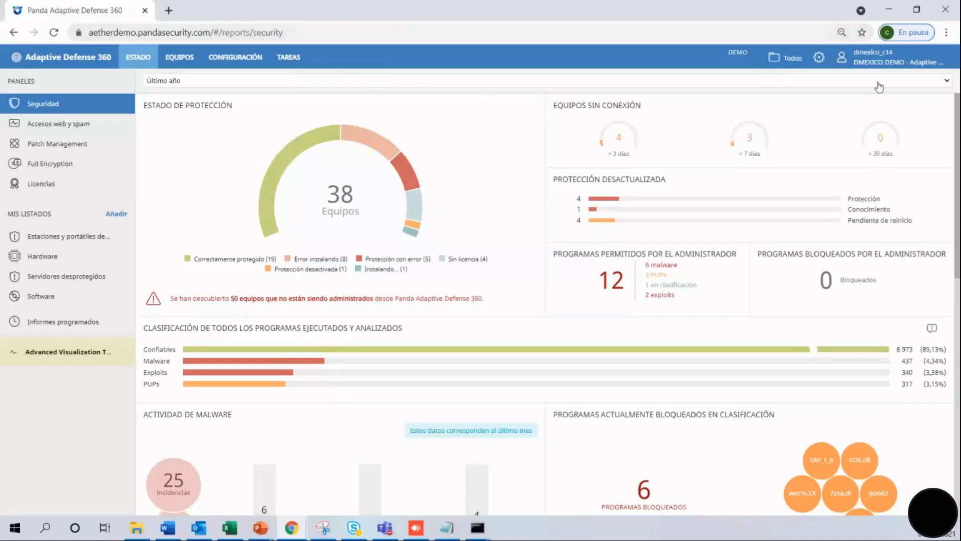
{"action": "left_click", "coordinate": [874, 68]}
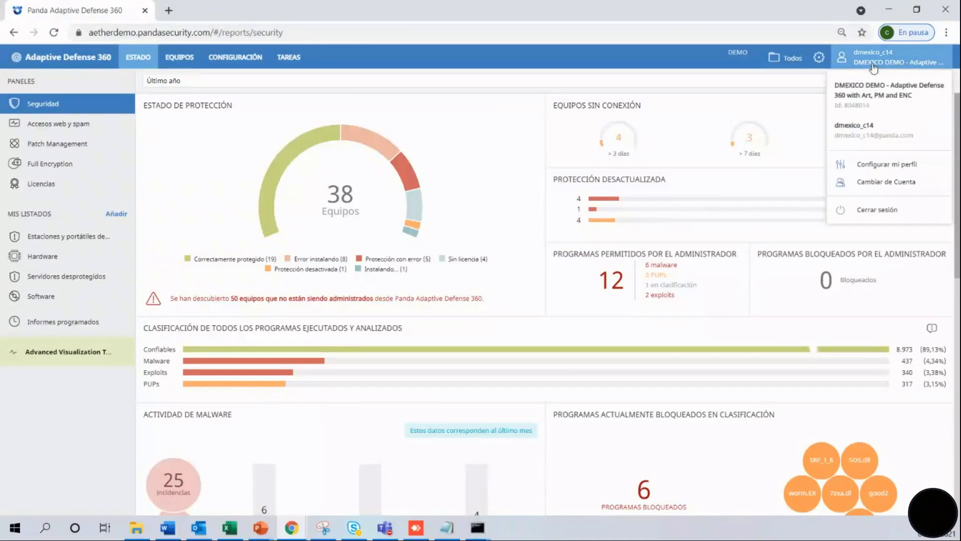
{"action": "left_click", "coordinate": [880, 183]}
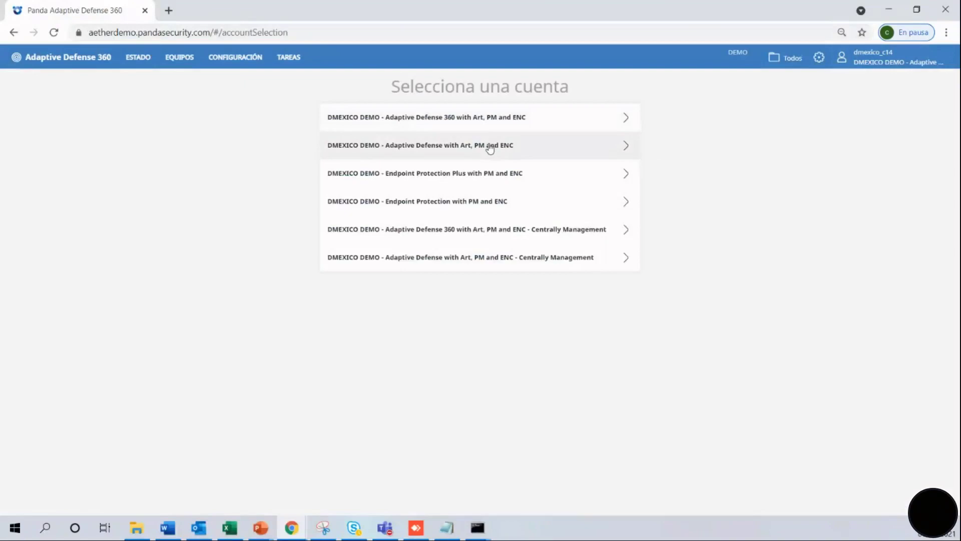
{"action": "left_click", "coordinate": [490, 147]}
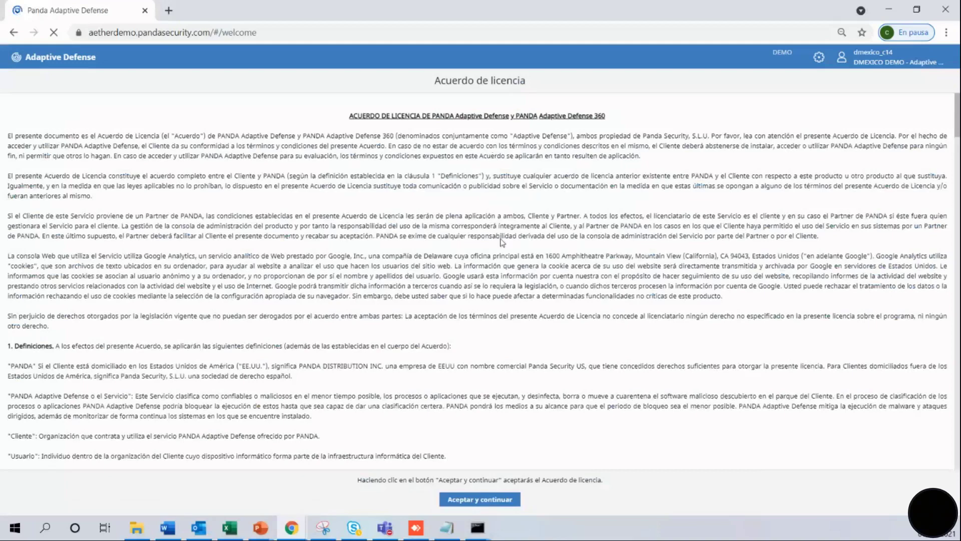
{"action": "left_click", "coordinate": [480, 500]}
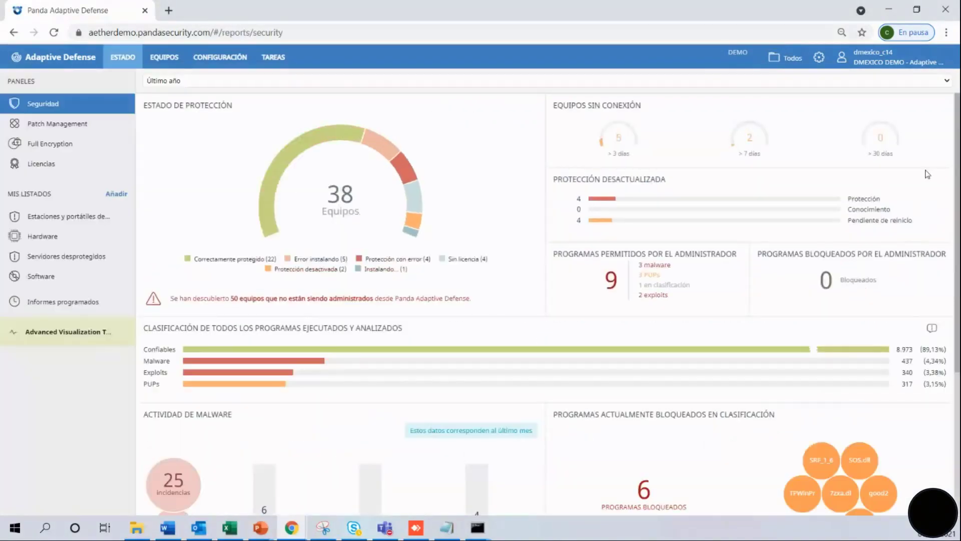
{"action": "left_click", "coordinate": [880, 57]}
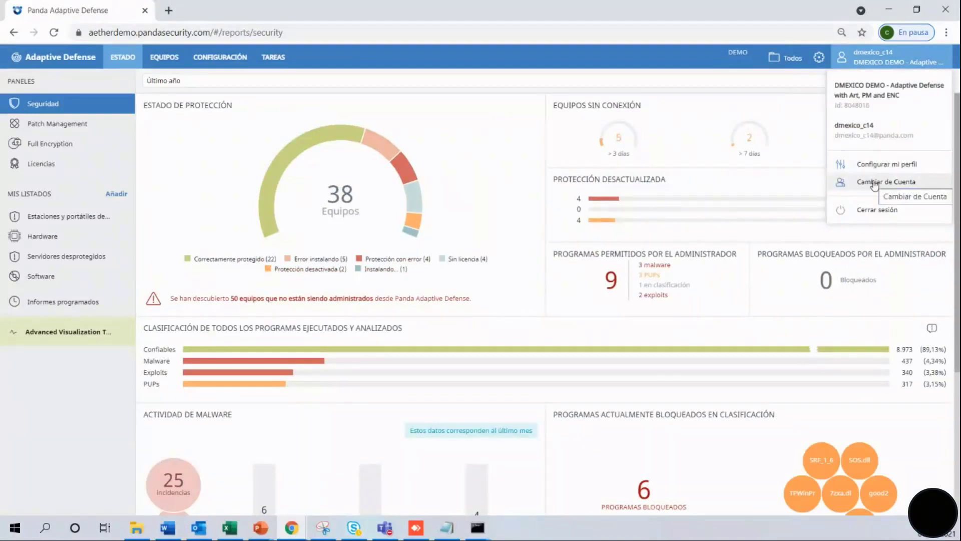
{"action": "left_click", "coordinate": [874, 185]}
{"action": "left_click", "coordinate": [512, 121]}
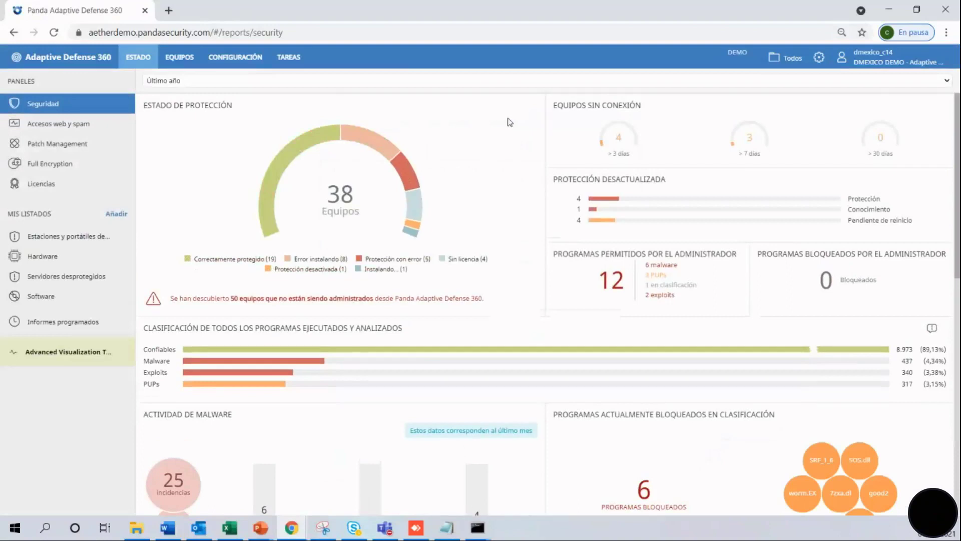
Keep the Último año period and list the 19 correctly protected computers from the protection gauge.
{"action": "left_click", "coordinate": [322, 81]}
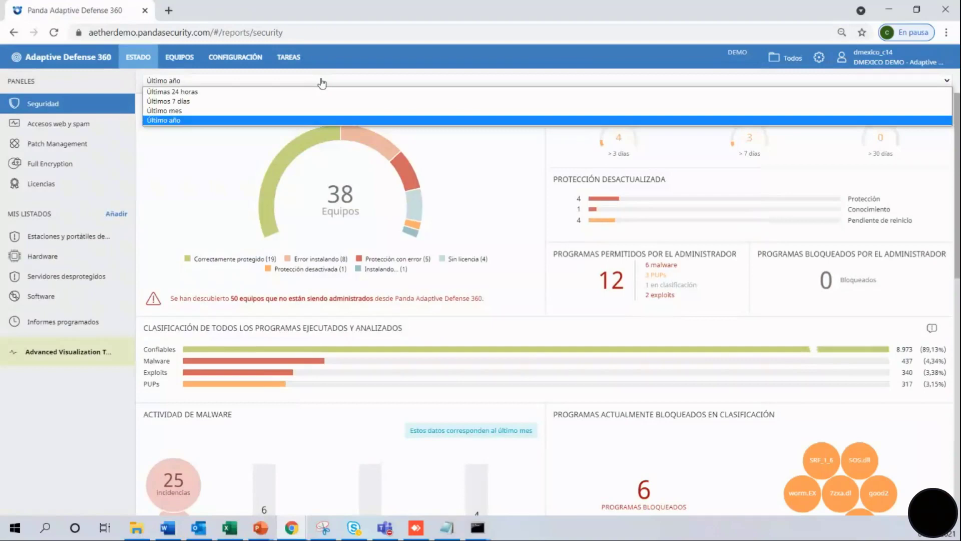
{"action": "left_click", "coordinate": [322, 81]}
{"action": "mouse_move", "coordinate": [278, 186]}
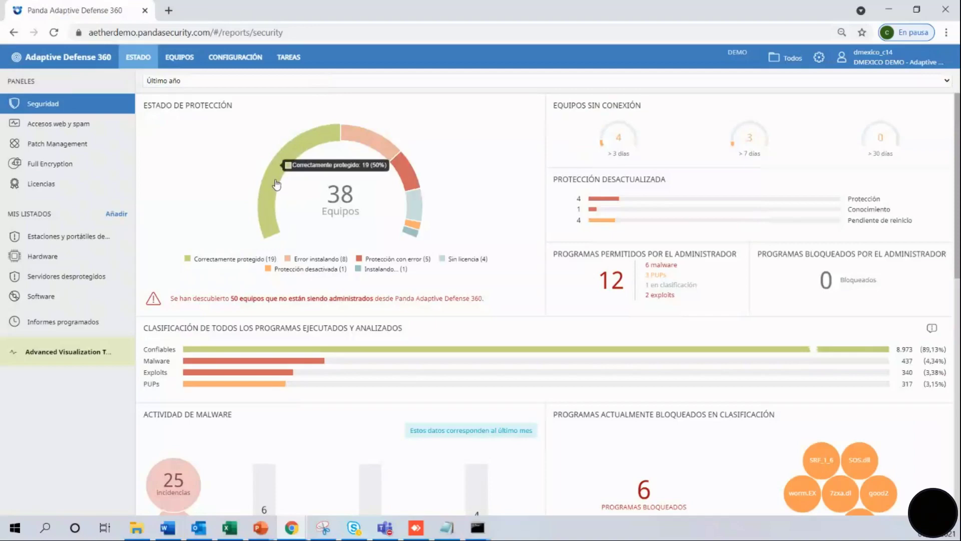
{"action": "left_click", "coordinate": [277, 184]}
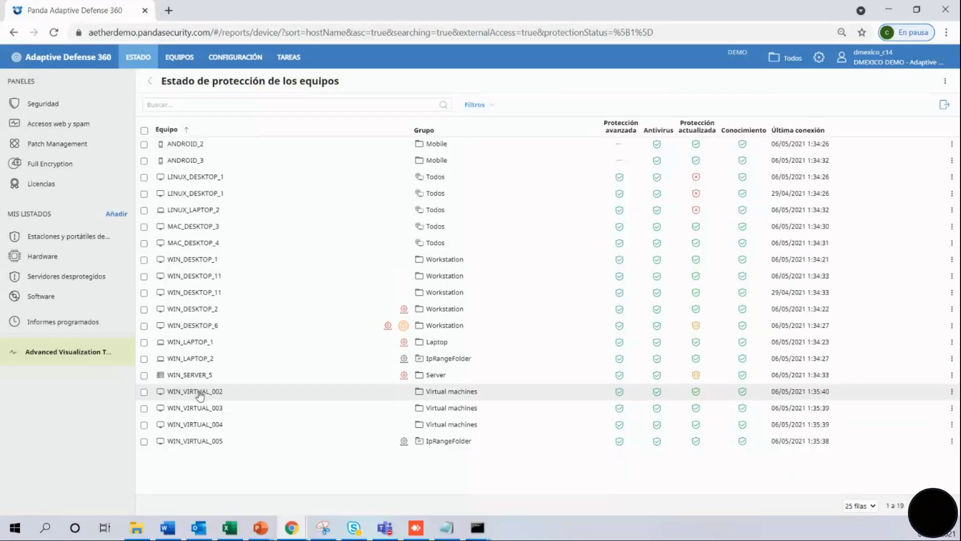
Open WIN_DESKTOP_11's hardware details and inspect its CPU, memory, disk, BIOS and TPM sections.
{"action": "left_click", "coordinate": [203, 277]}
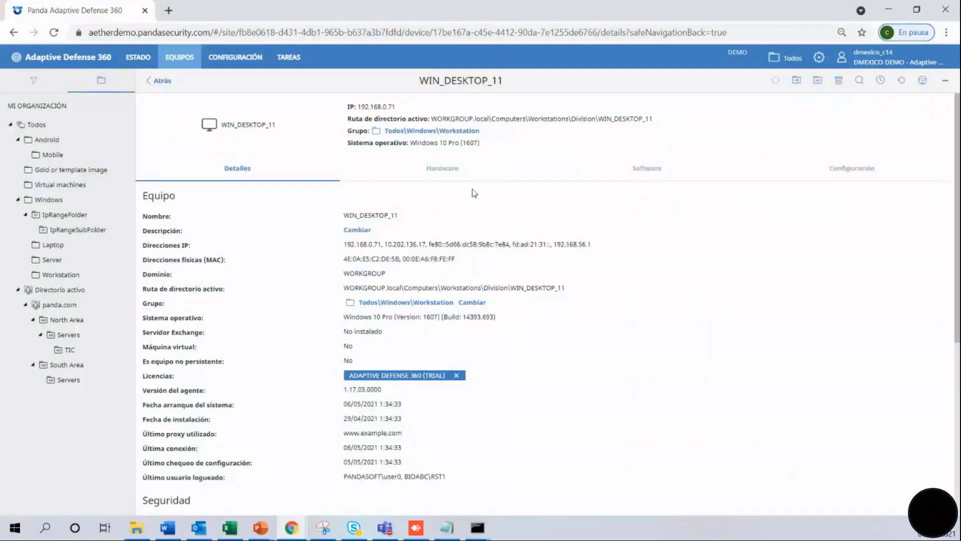
{"action": "left_click", "coordinate": [448, 174]}
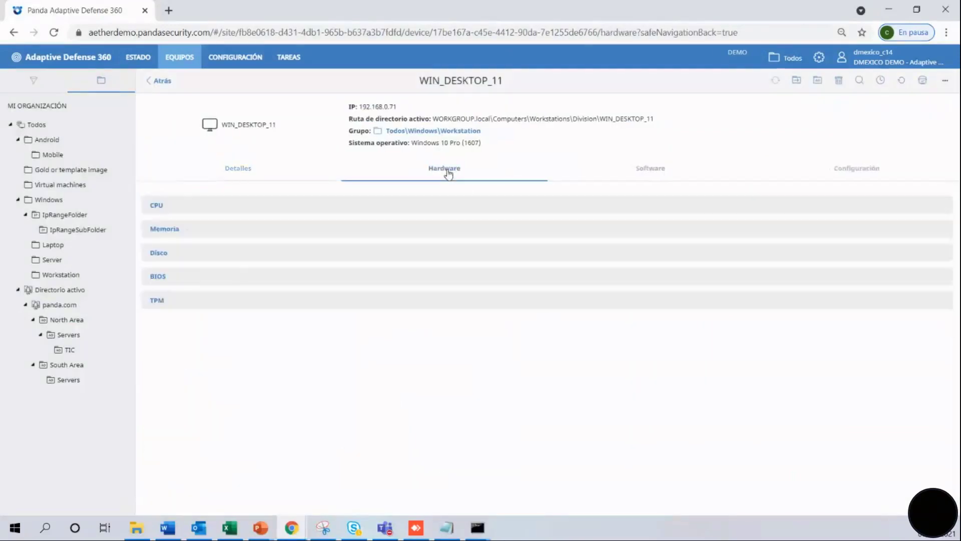
{"action": "left_click", "coordinate": [171, 212]}
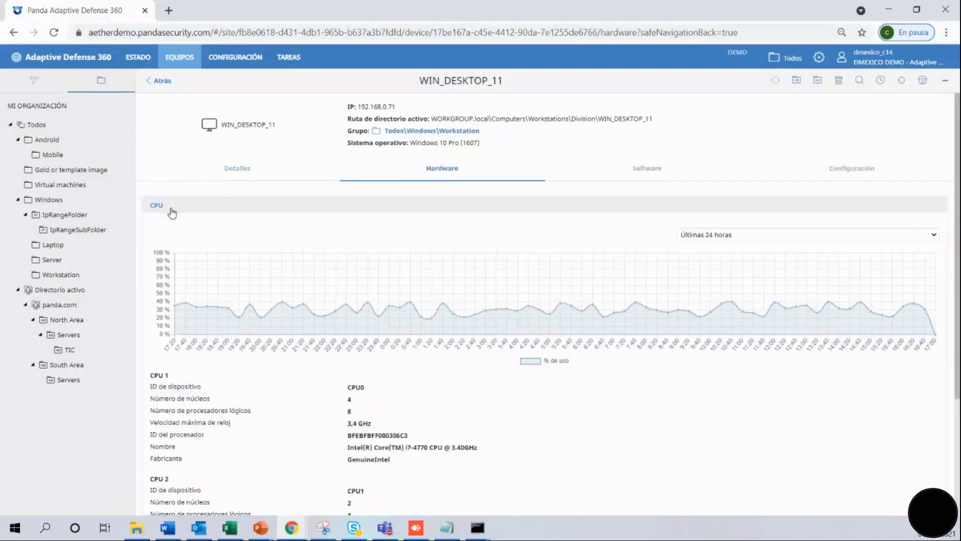
{"action": "left_click", "coordinate": [172, 213]}
{"action": "left_click", "coordinate": [171, 231]}
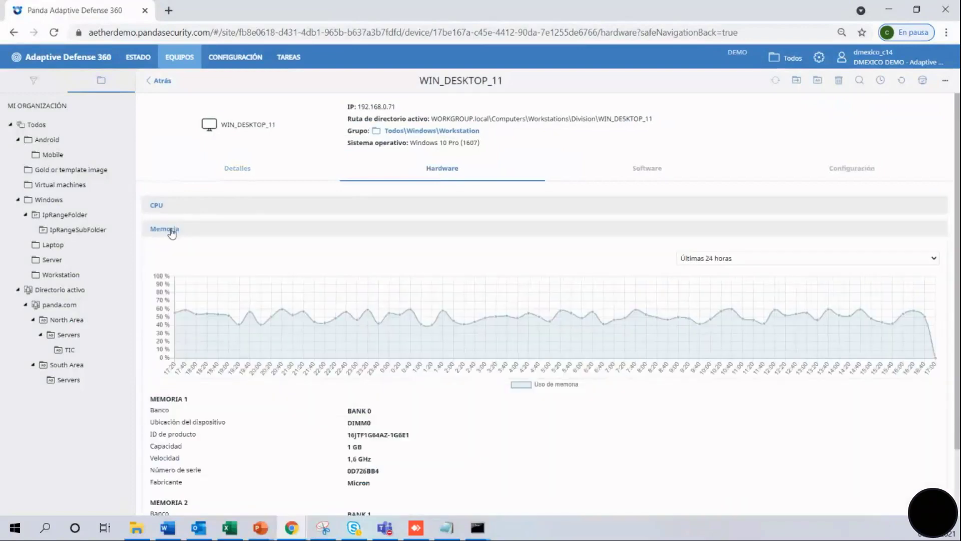
{"action": "left_click", "coordinate": [172, 230]}
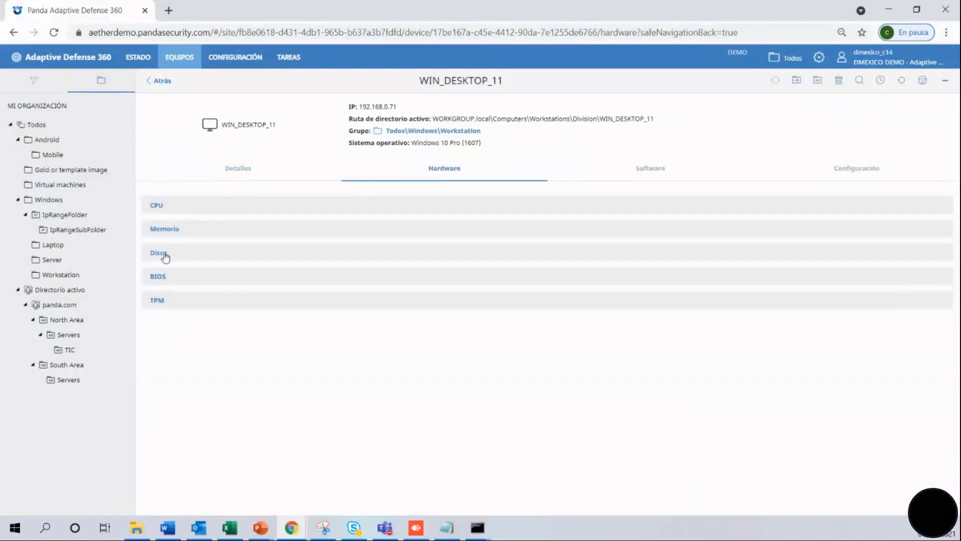
{"action": "left_click", "coordinate": [166, 256]}
{"action": "left_click", "coordinate": [166, 256]}
{"action": "left_click", "coordinate": [163, 281]}
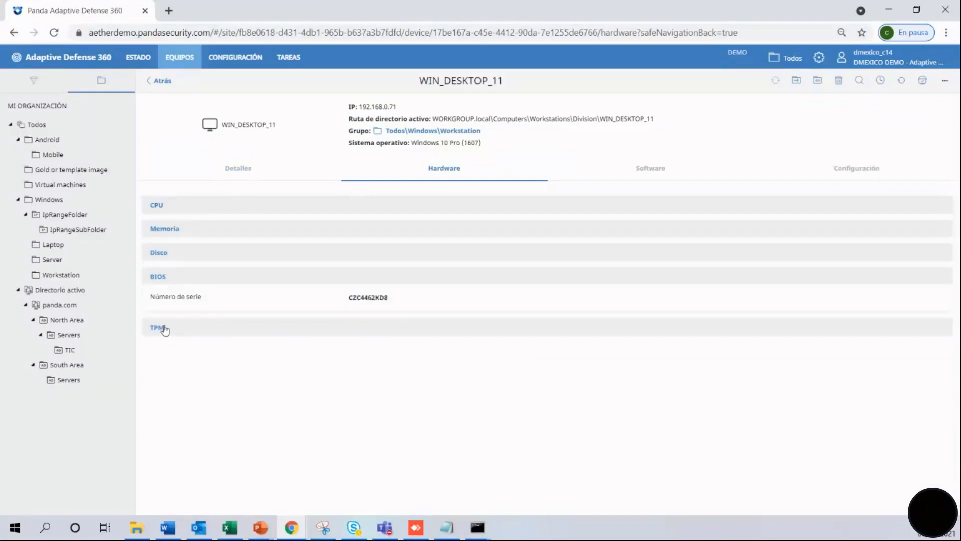
{"action": "left_click", "coordinate": [166, 328]}
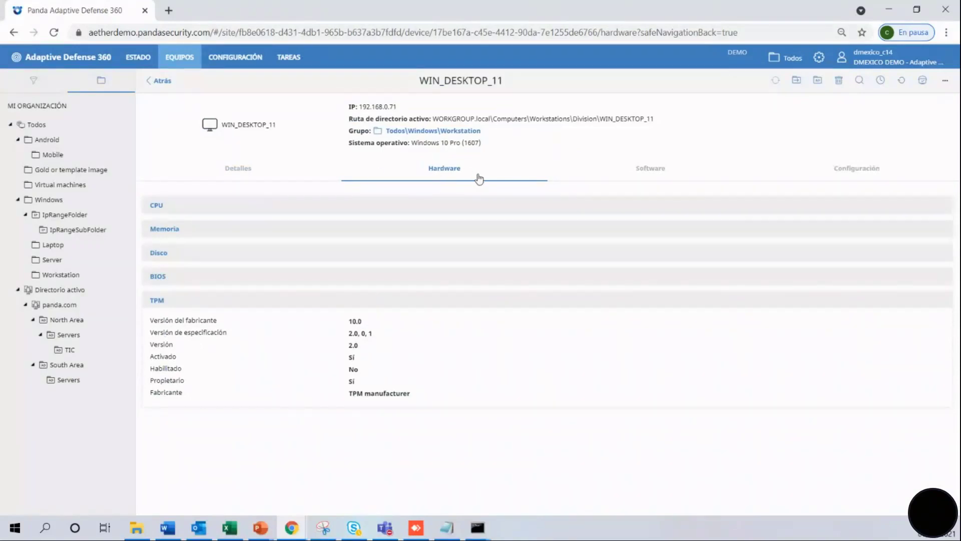
Review its installed software and install/uninstall history, then return to the Security dashboard.
{"action": "left_click", "coordinate": [651, 181]}
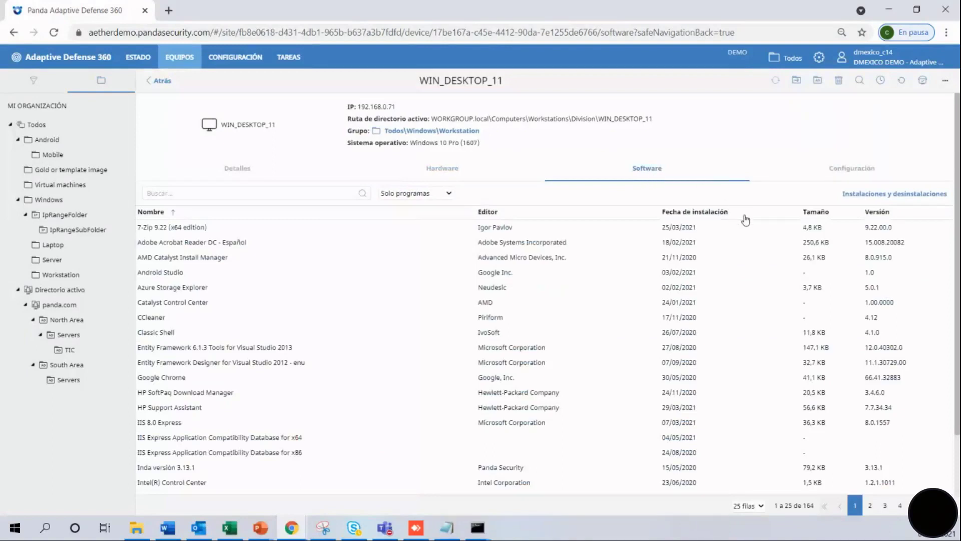
{"action": "left_click", "coordinate": [879, 195]}
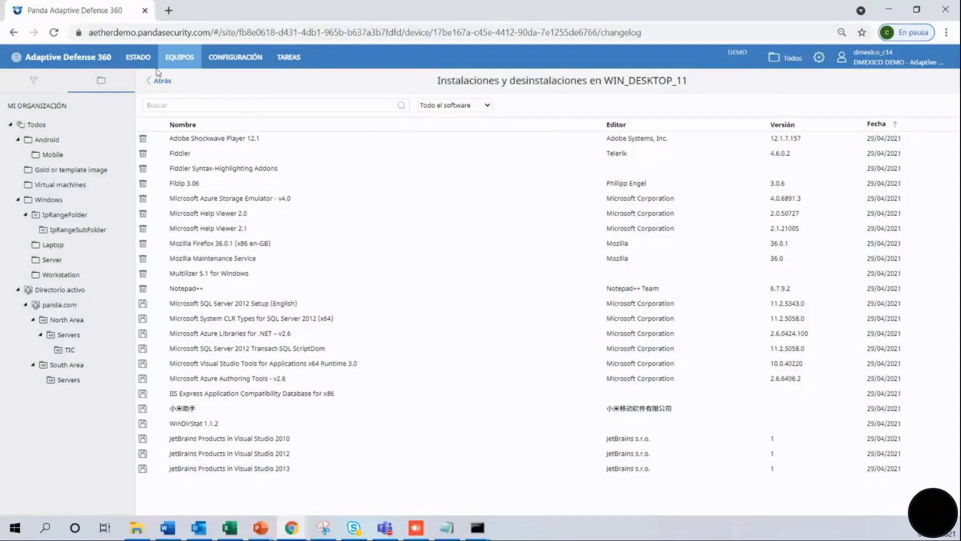
{"action": "left_click", "coordinate": [138, 58]}
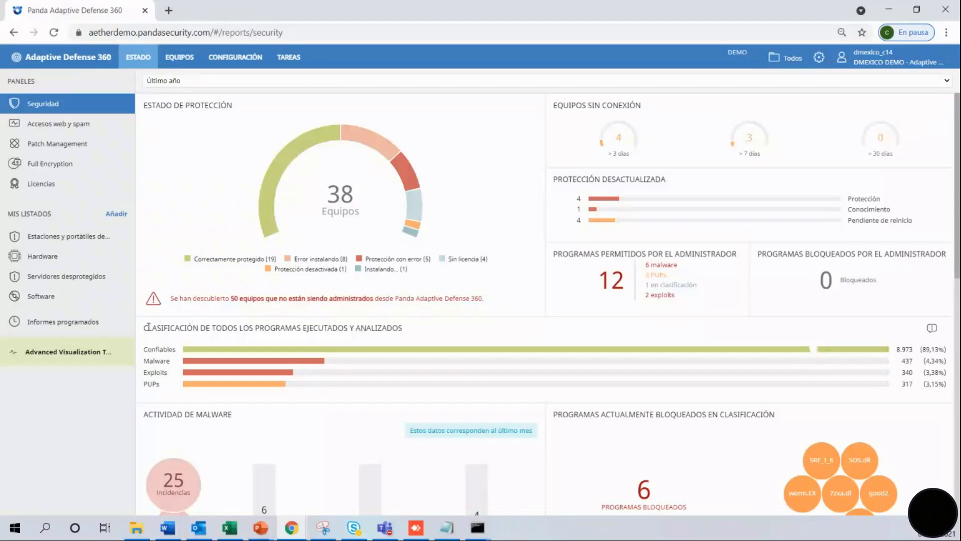
Open Actividad de Malware from the 437-program Malware bar of the classification chart.
{"action": "left_click_drag", "start_coordinate": [148, 327], "coordinate": [408, 342]}
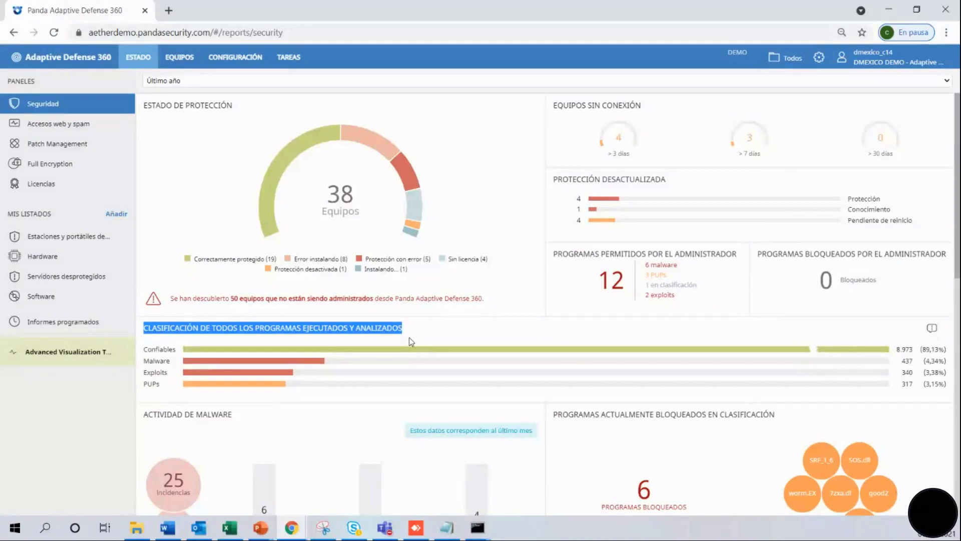
{"action": "left_click", "coordinate": [195, 361]}
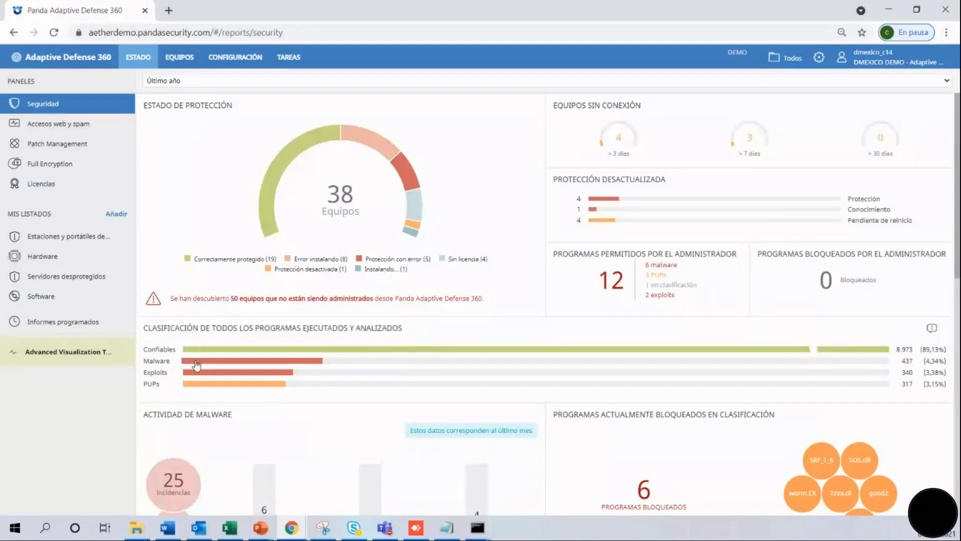
{"action": "left_click", "coordinate": [195, 361]}
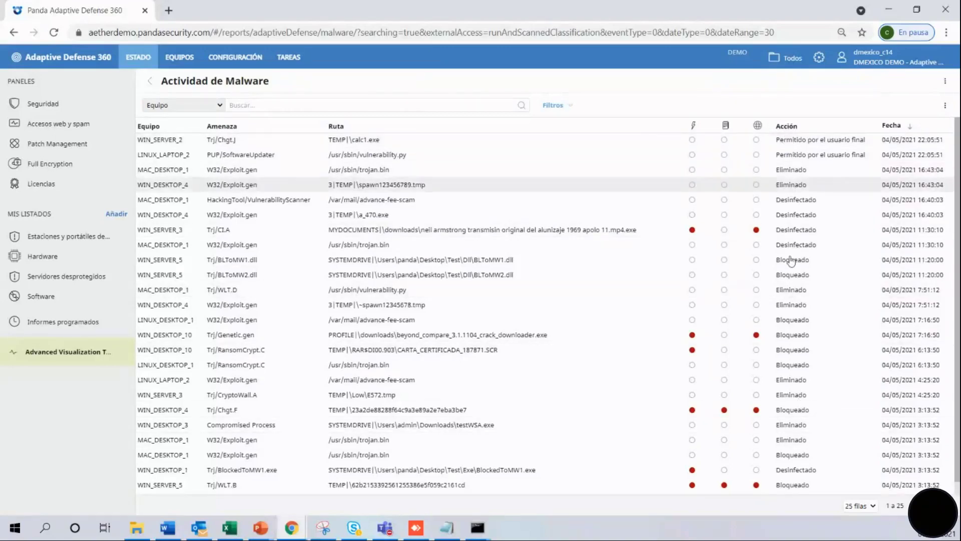
Open the Trj/Genetic.gen detection on WIN_DESKTOP_10, confirm it has no available patches, and scroll its details.
{"action": "left_click", "coordinate": [551, 339]}
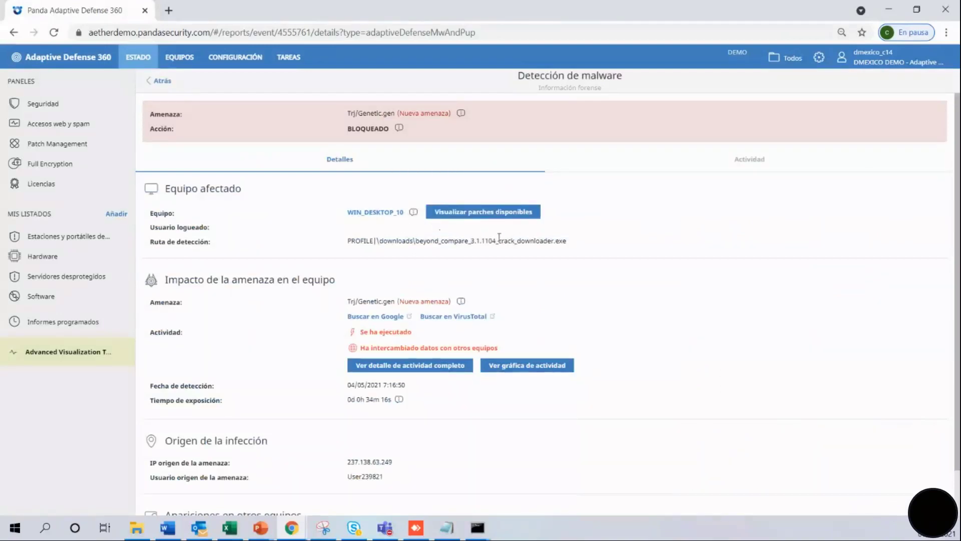
{"action": "left_click", "coordinate": [478, 213]}
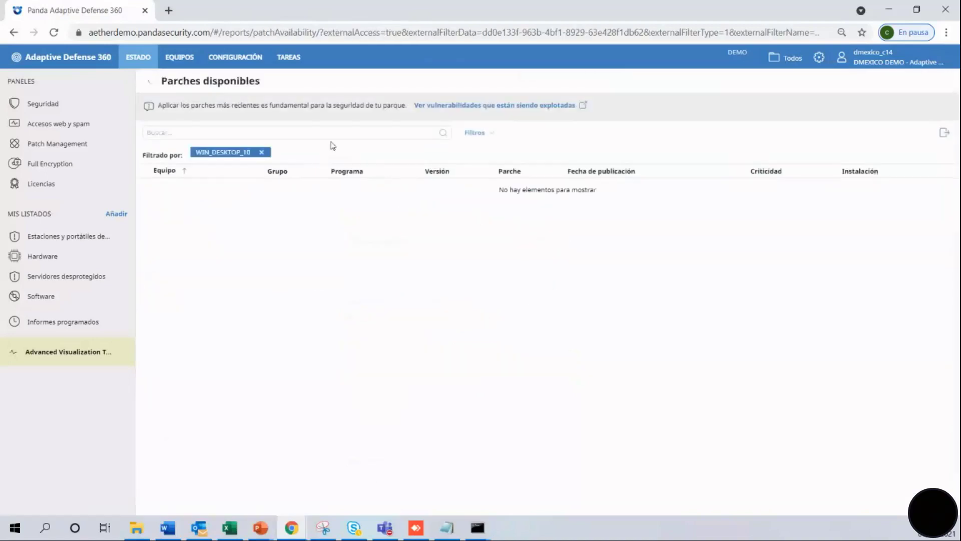
{"action": "left_click", "coordinate": [149, 84]}
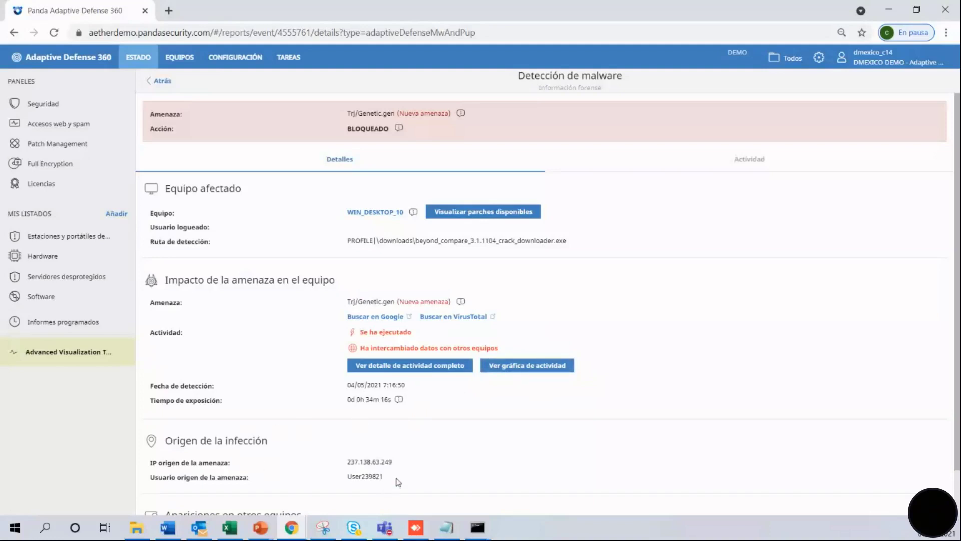
{"action": "scroll", "coordinate": [956, 333], "scroll_direction": "down", "scroll_amount": 1}
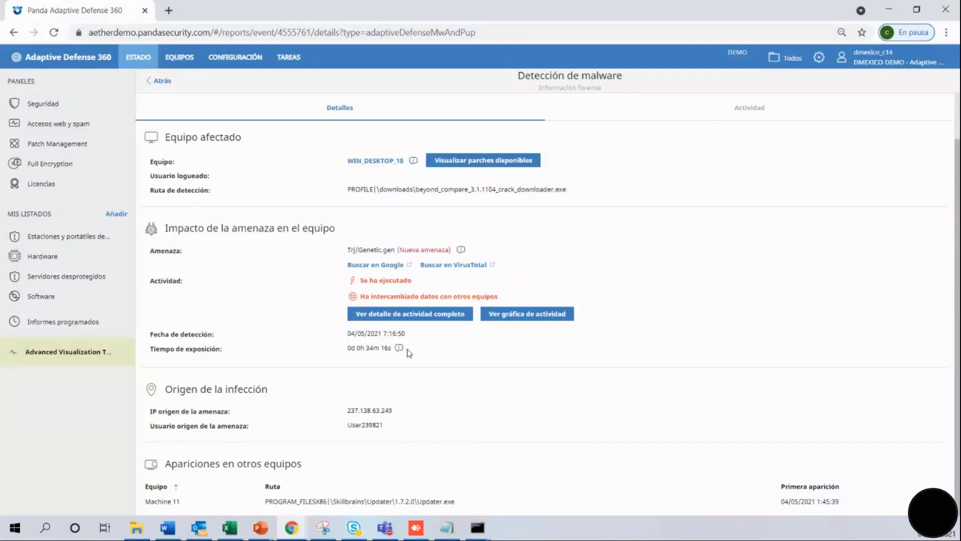
Filter the malware activity by Creado por, Socket utilizado, then Modifica clave registro, and open its activity graph.
{"action": "left_click", "coordinate": [402, 314]}
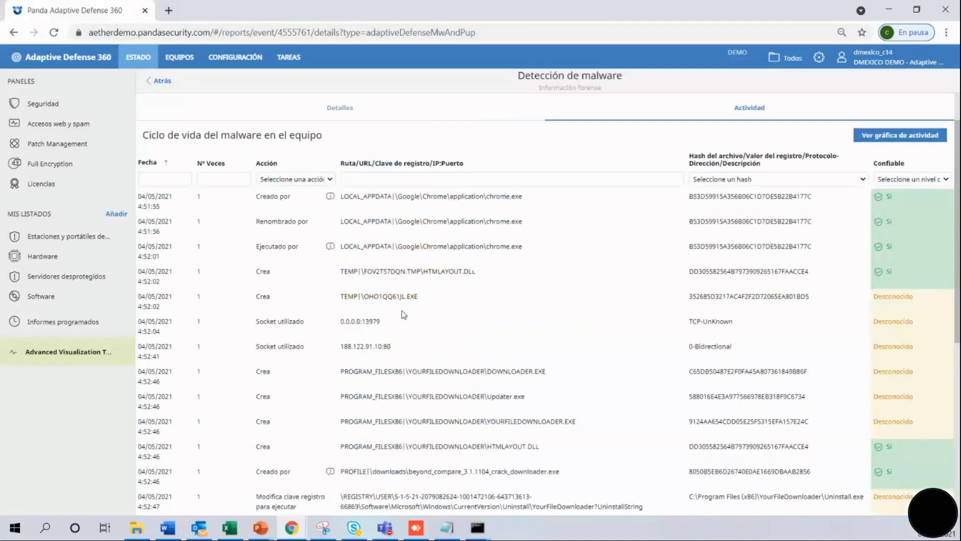
{"action": "left_click", "coordinate": [330, 181]}
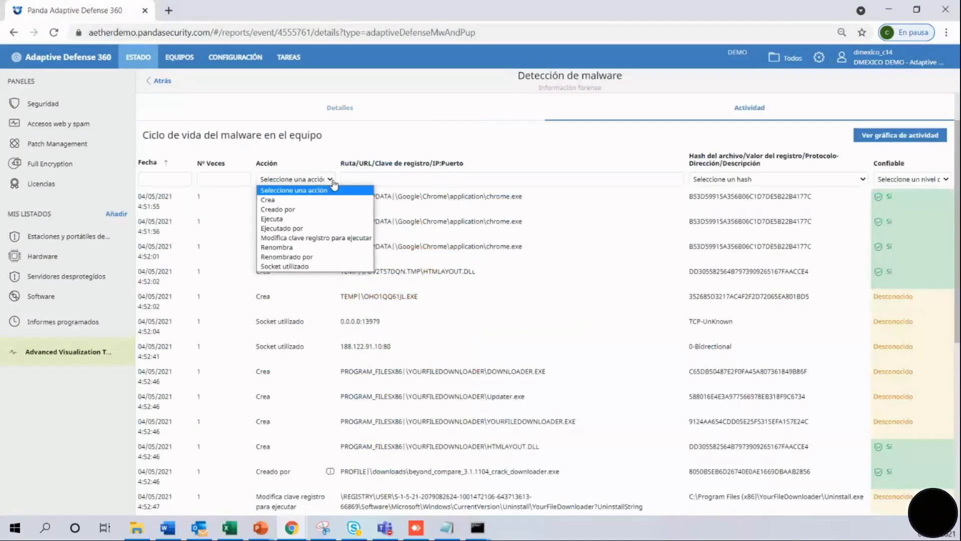
{"action": "left_click", "coordinate": [315, 209]}
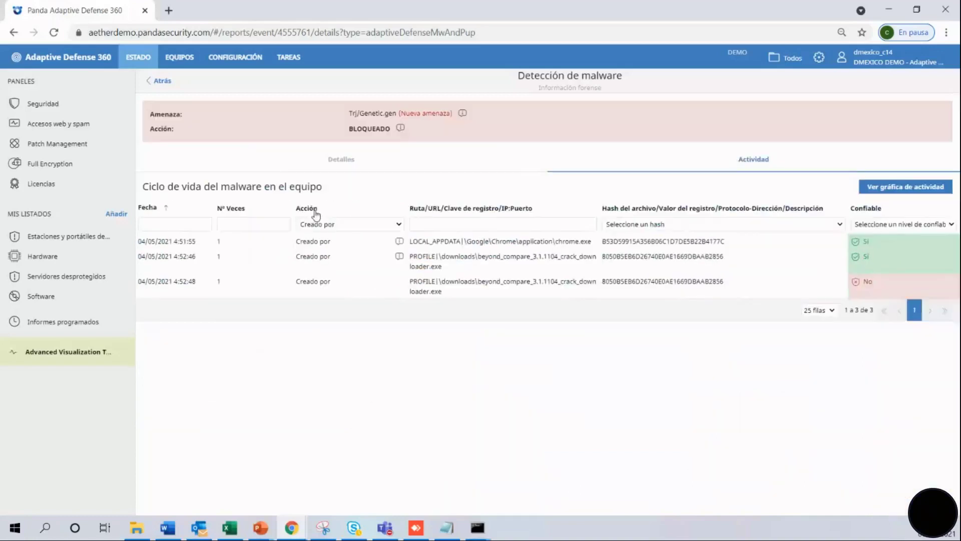
{"action": "left_click", "coordinate": [390, 224]}
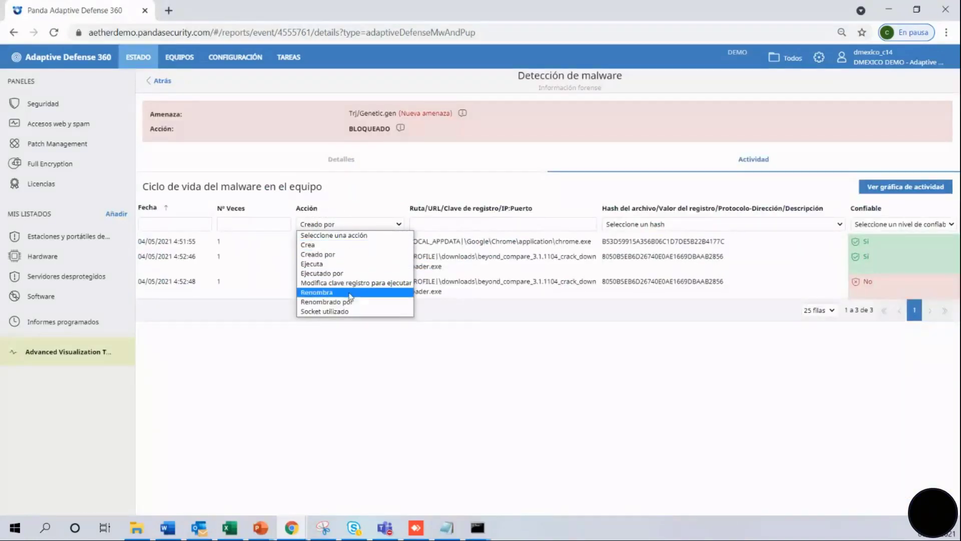
{"action": "left_click", "coordinate": [348, 311]}
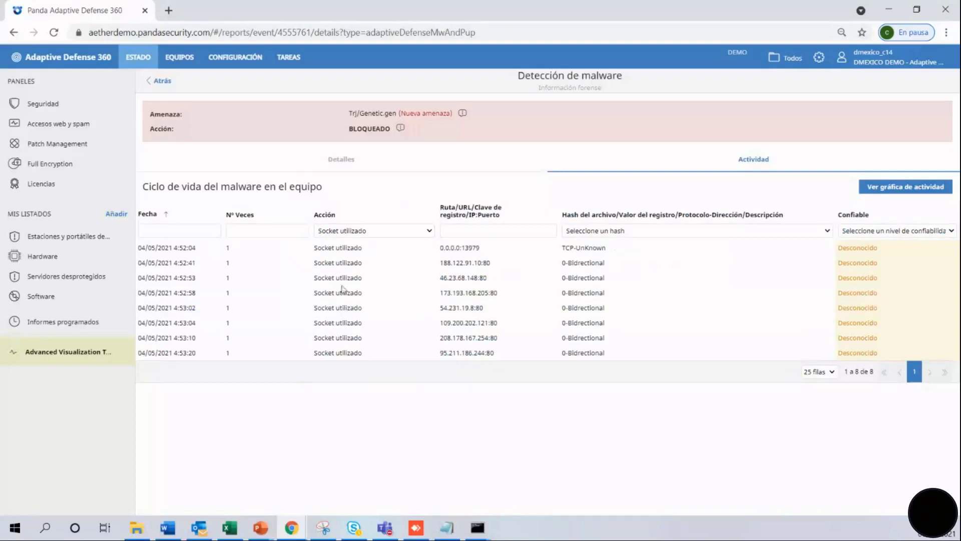
{"action": "left_click", "coordinate": [372, 235]}
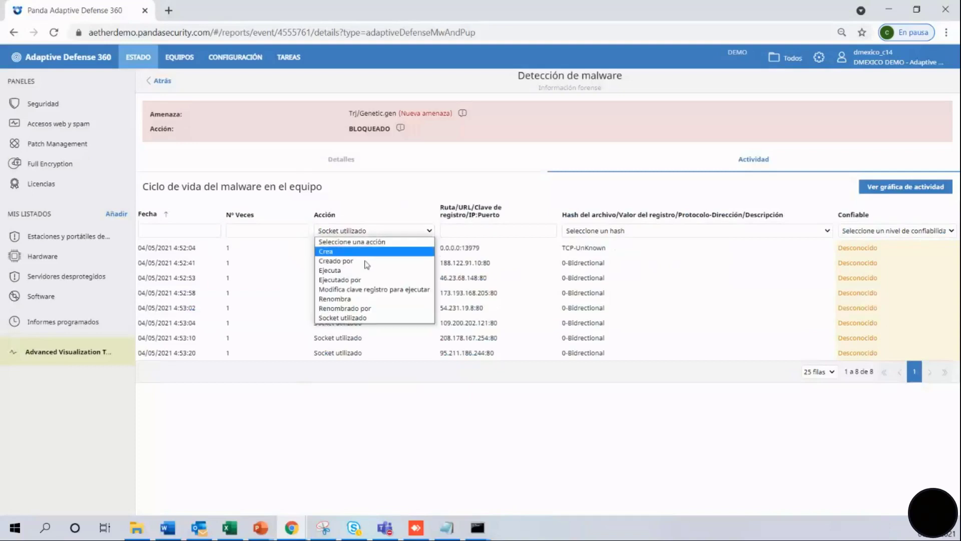
{"action": "left_click", "coordinate": [357, 290]}
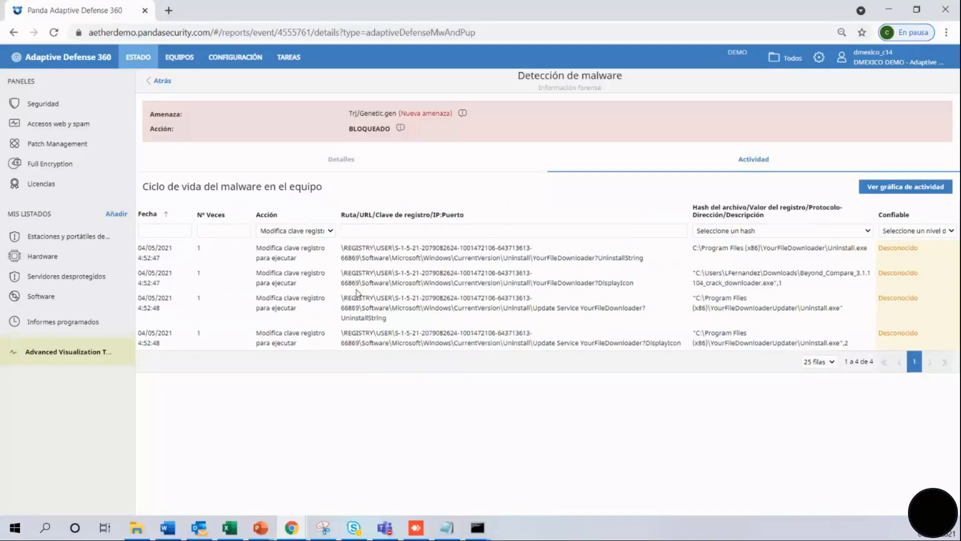
{"action": "left_click", "coordinate": [884, 190]}
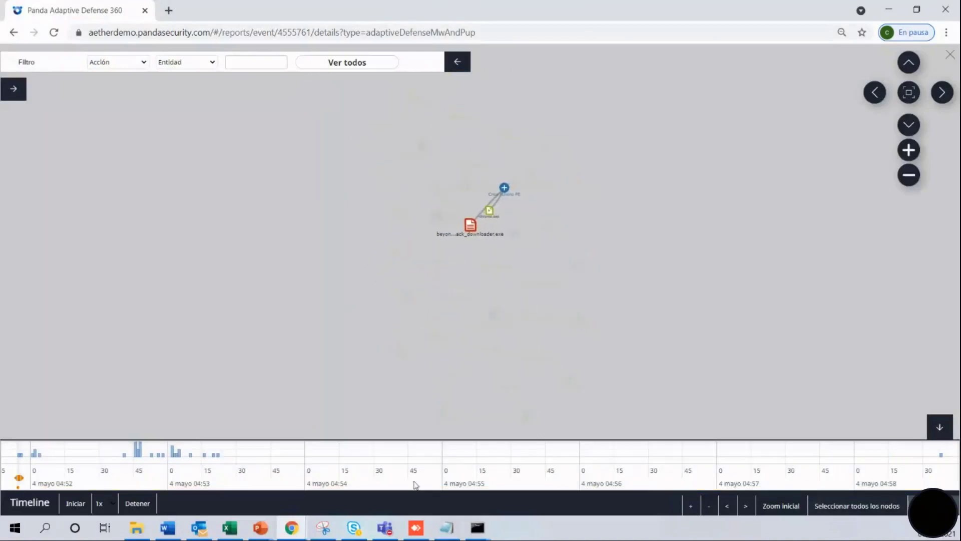
Play the graph timeline, inspect the downloader node, and filter to Crea fichero PE actions.
{"action": "left_click", "coordinate": [75, 503]}
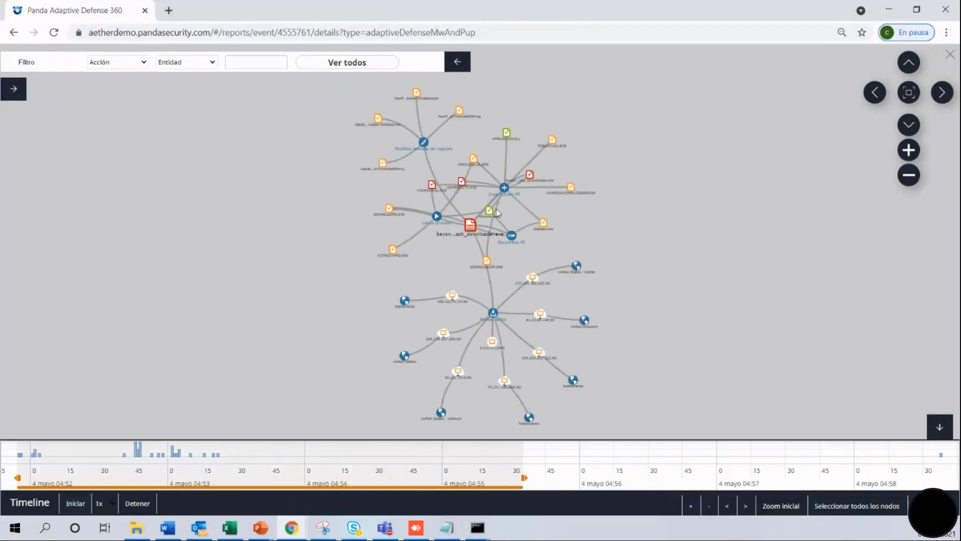
{"action": "left_click", "coordinate": [531, 174]}
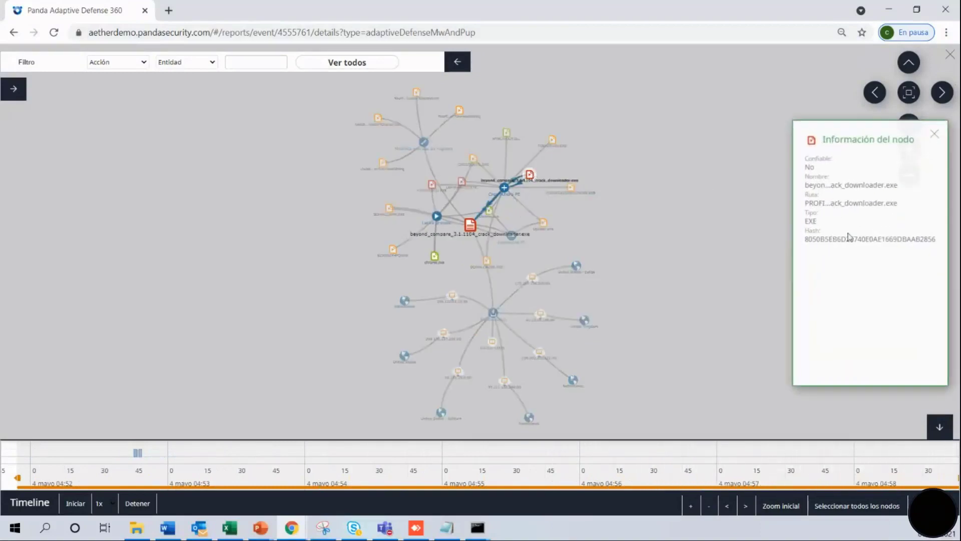
{"action": "left_click", "coordinate": [144, 62]}
{"action": "left_click", "coordinate": [137, 84]}
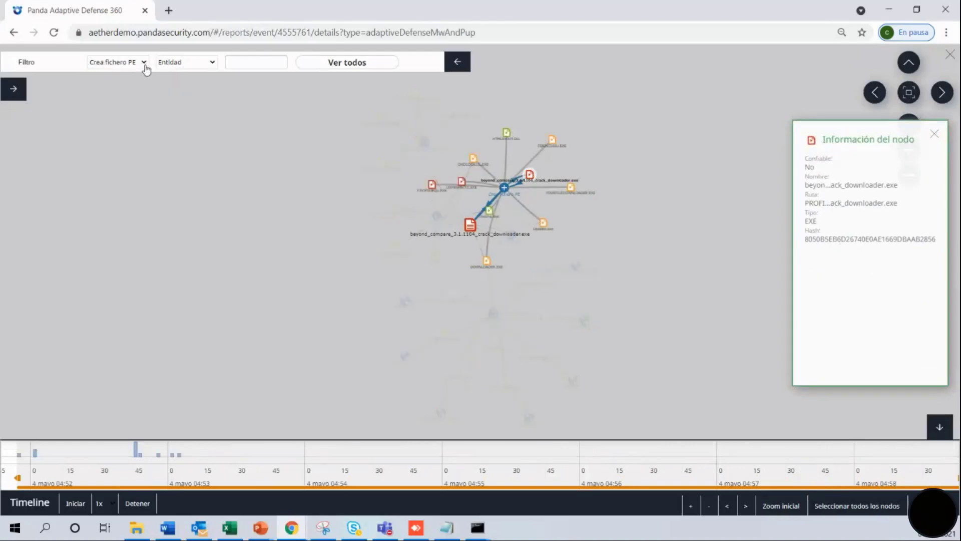
Filter the graph to Recibe datos, then Renombra PE, and close it back to the Security dashboard.
{"action": "left_click", "coordinate": [145, 64]}
{"action": "left_click", "coordinate": [135, 112]}
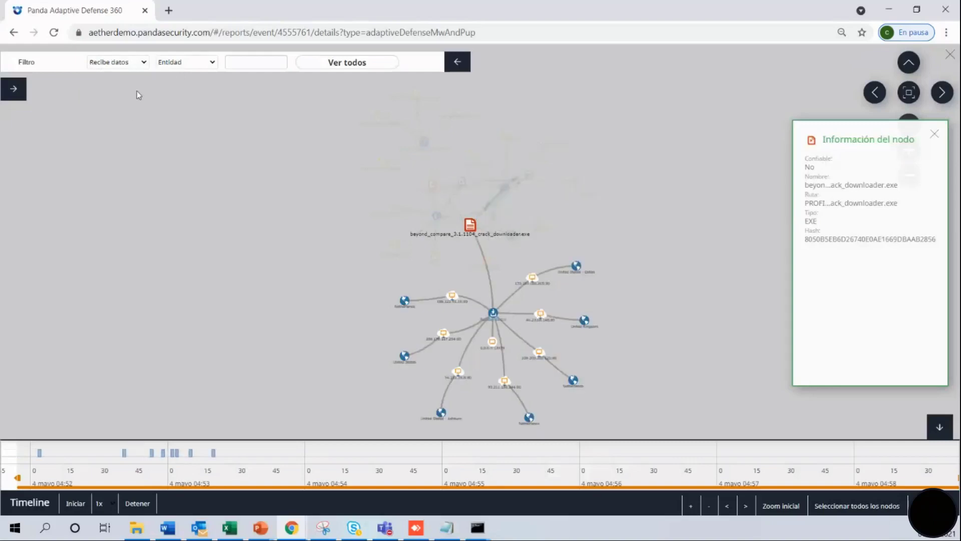
{"action": "left_click", "coordinate": [144, 65]}
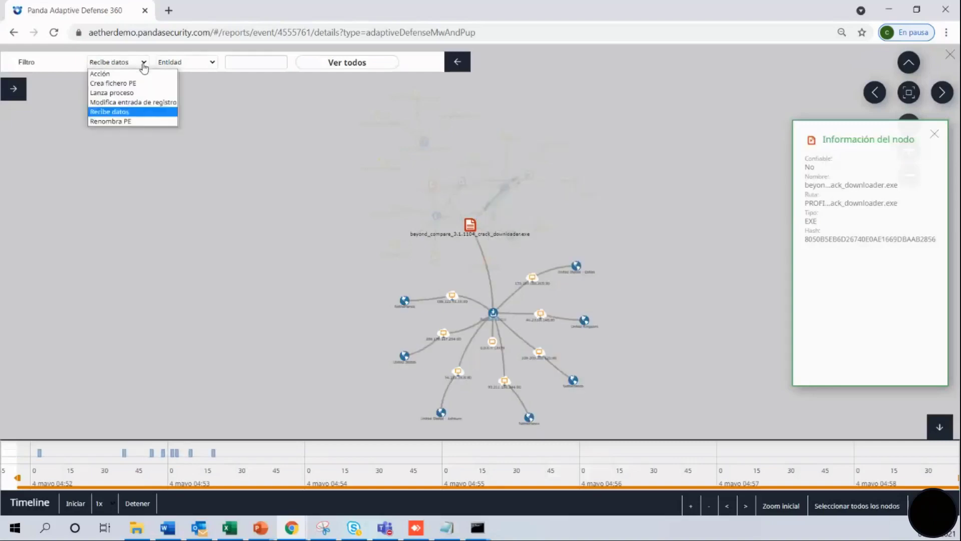
{"action": "left_click", "coordinate": [140, 121]}
{"action": "left_click", "coordinate": [950, 55]}
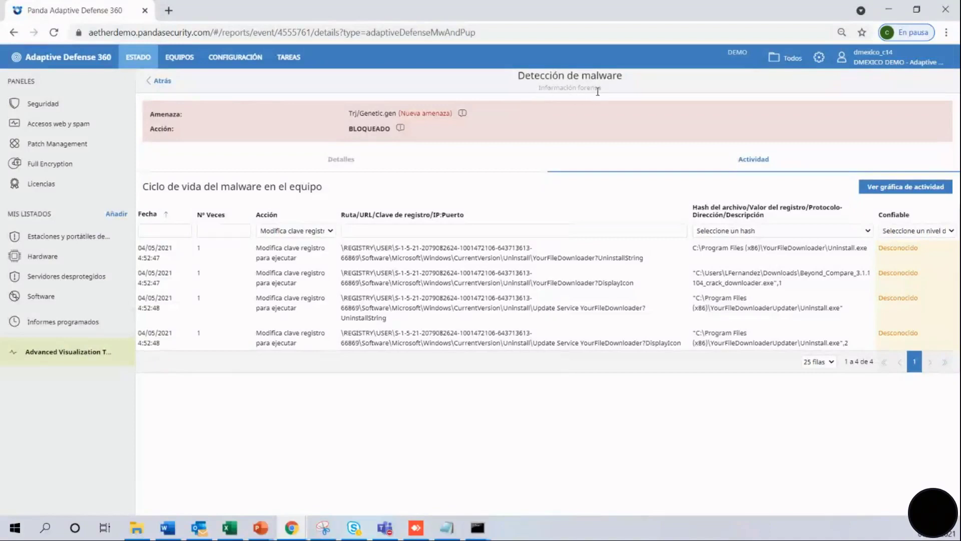
{"action": "left_click", "coordinate": [140, 58]}
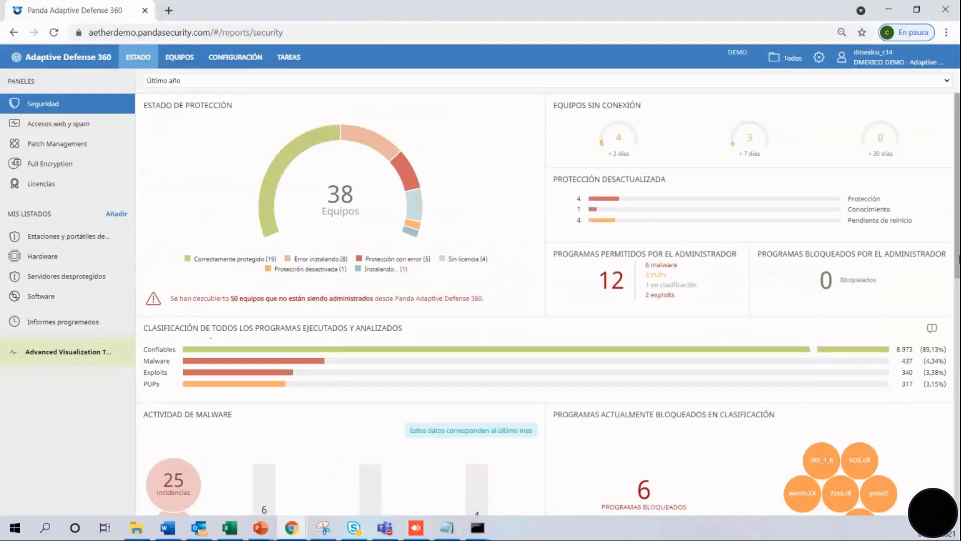
Scroll the Security dashboard through malware, PUP (15 incidents on 8 computers) and exploit figures.
{"action": "scroll", "coordinate": [958, 261], "scroll_direction": "down", "scroll_amount": 4}
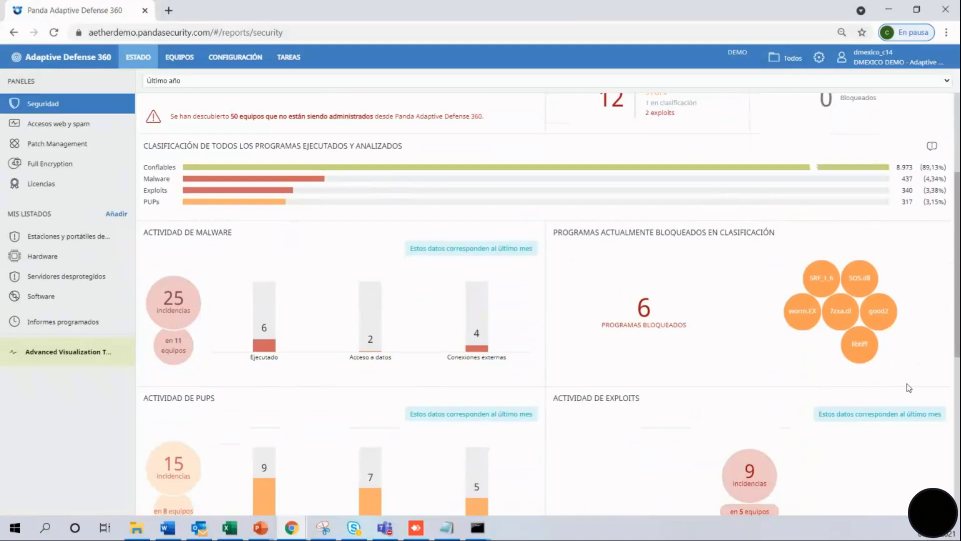
{"action": "scroll", "coordinate": [404, 239], "scroll_direction": "down", "scroll_amount": 4}
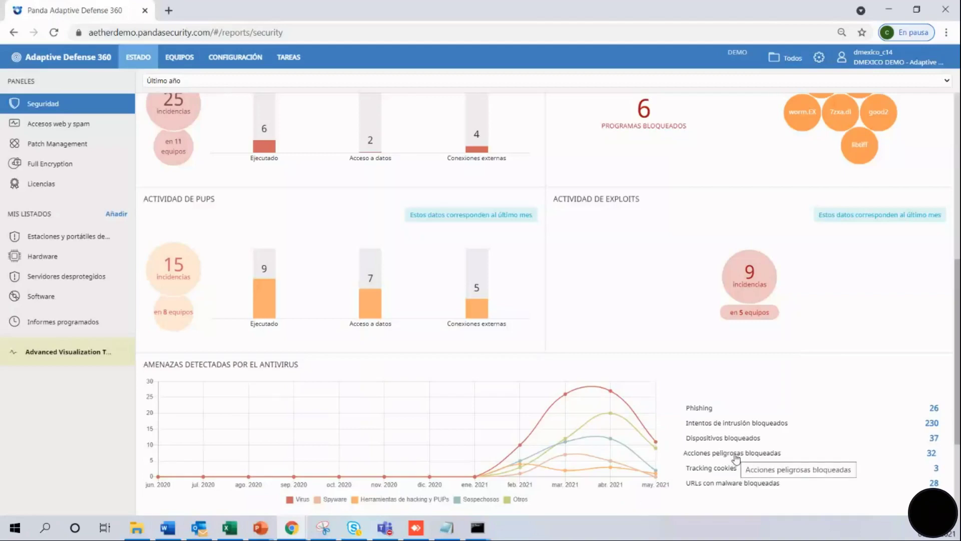
View the Accesos web y spam report, then Patch Management showing 144 available patches on 25 computers.
{"action": "left_click", "coordinate": [61, 129]}
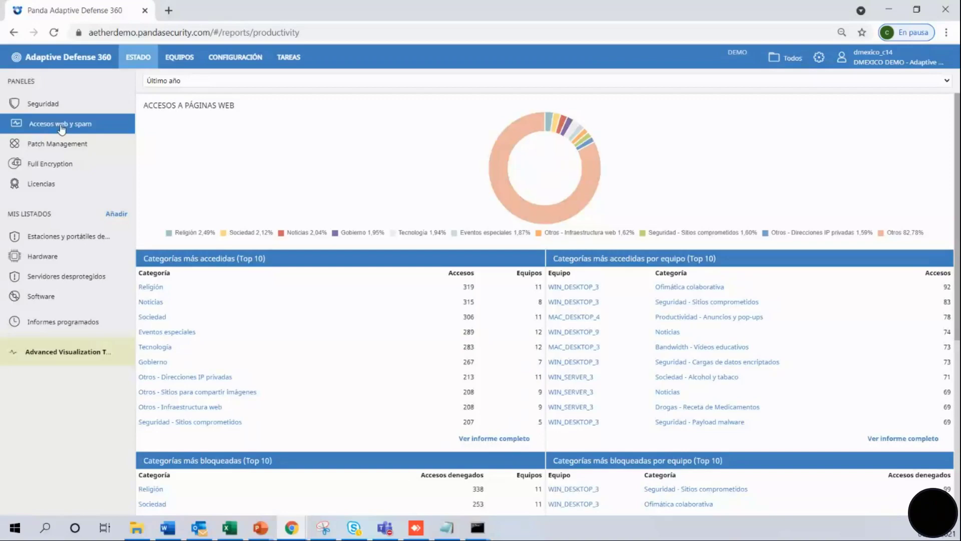
{"action": "left_click", "coordinate": [61, 144]}
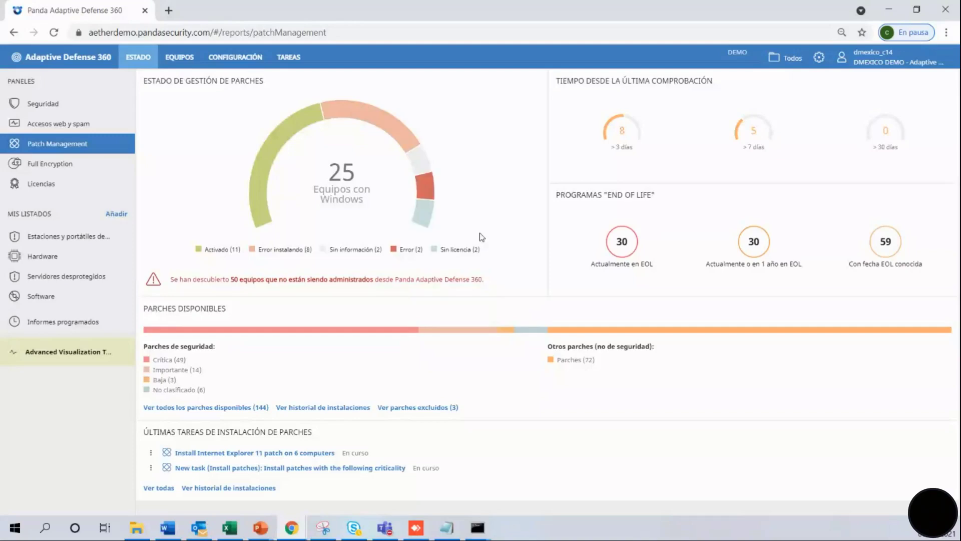
List all available patches and expand the Filtros panel.
{"action": "left_click", "coordinate": [260, 407]}
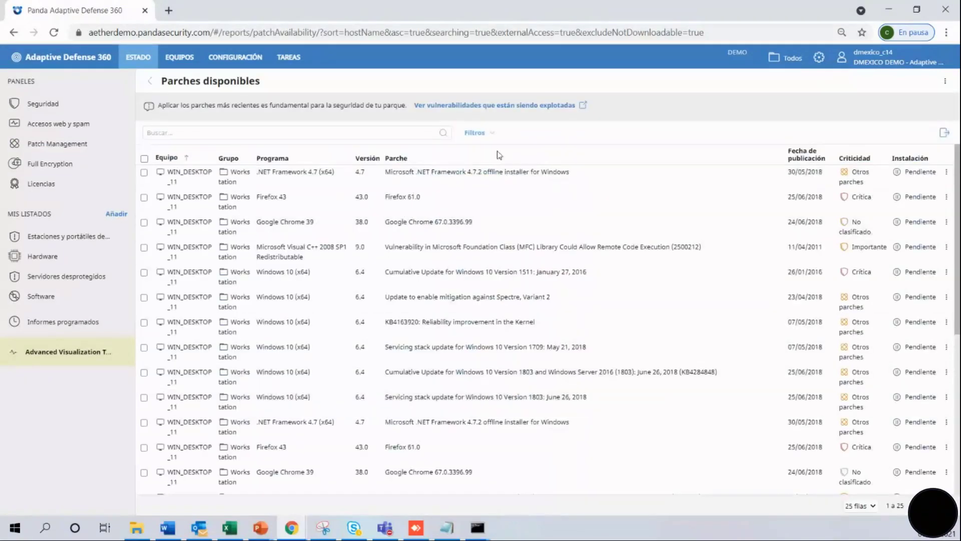
{"action": "left_click", "coordinate": [491, 134]}
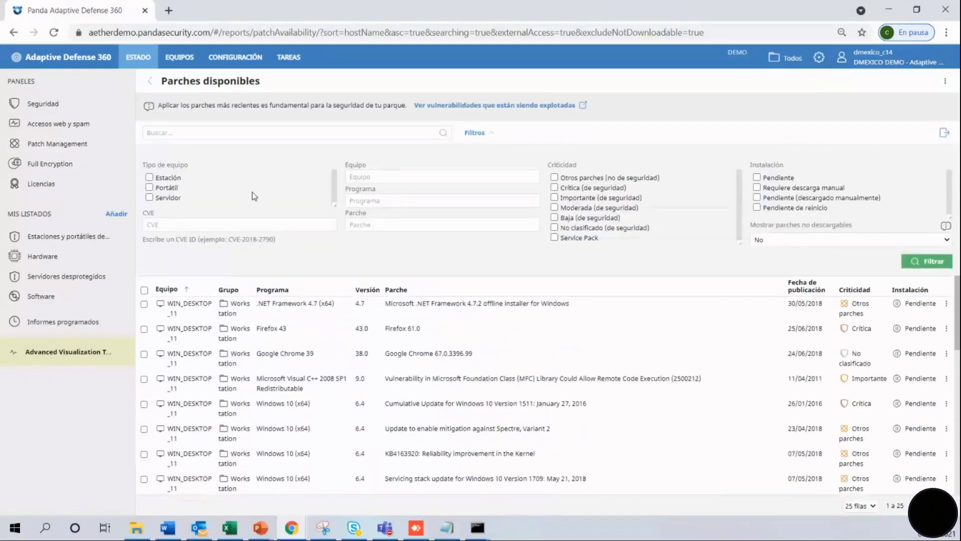
{"action": "left_click", "coordinate": [338, 221]}
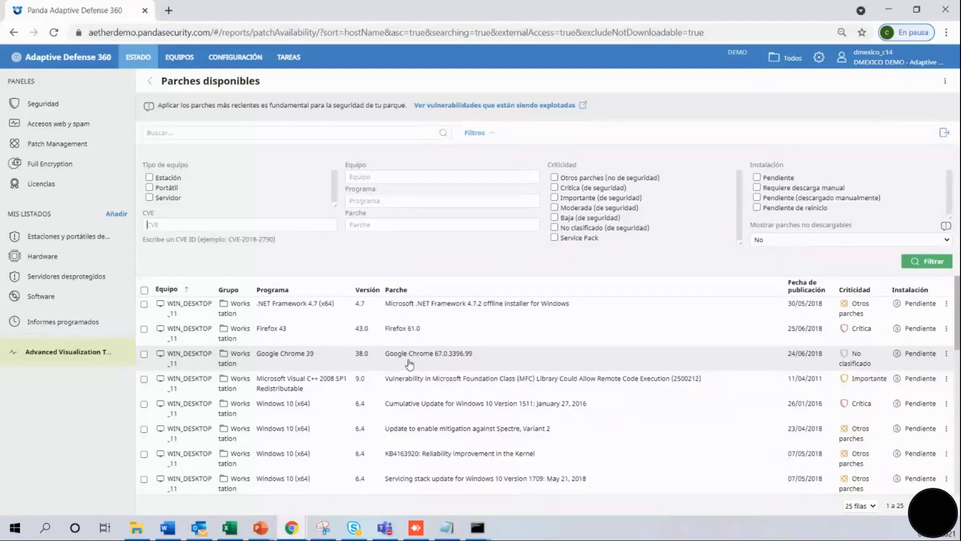
Filter patches to Crítica (de seguridad) and open the pending Firefox 61.0 patch for WIN_DESKTOP_11.
{"action": "left_click", "coordinate": [554, 187]}
{"action": "left_click", "coordinate": [919, 261]}
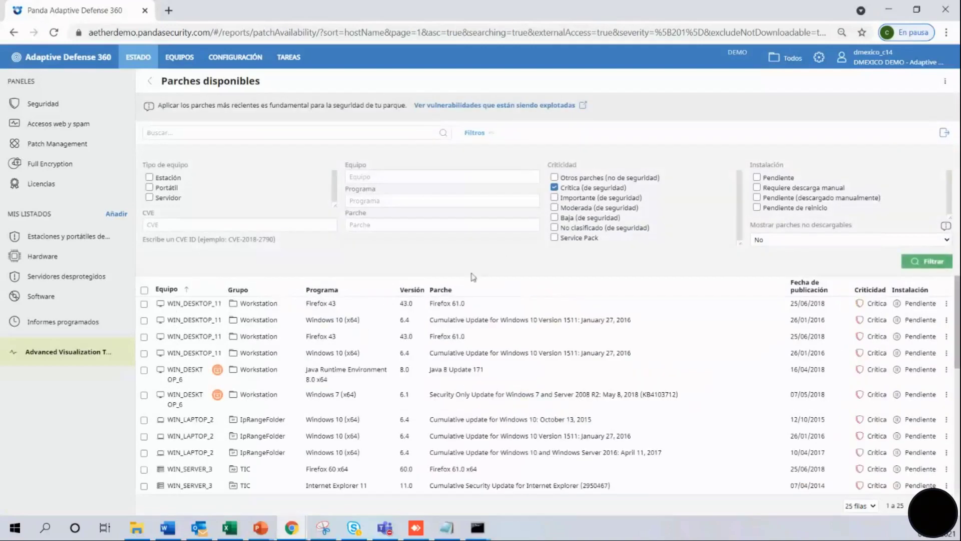
{"action": "left_click", "coordinate": [196, 304]}
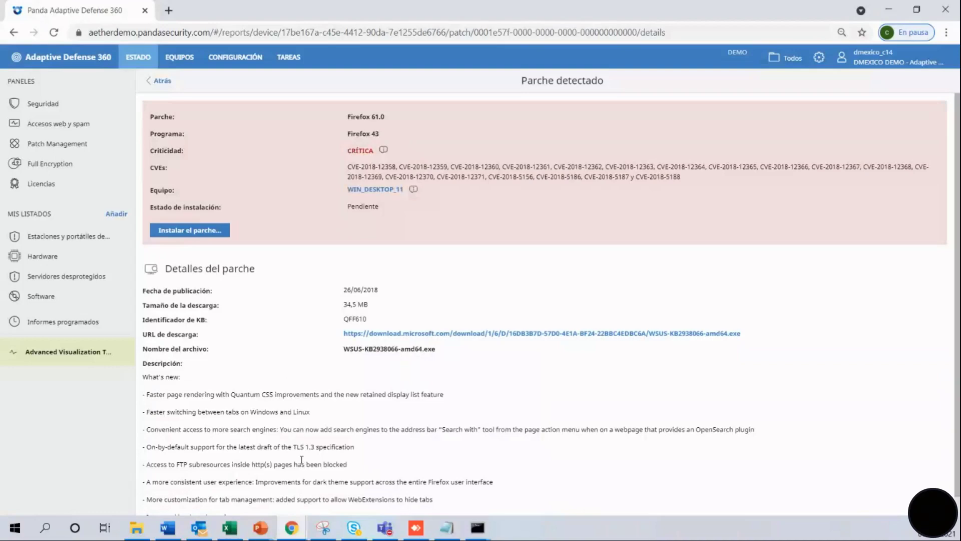
Install the Firefox 61.0 patch on WIN_DESKTOP_11 only, then open the exploited-vulnerabilities page from all patches.
{"action": "left_click", "coordinate": [216, 235]}
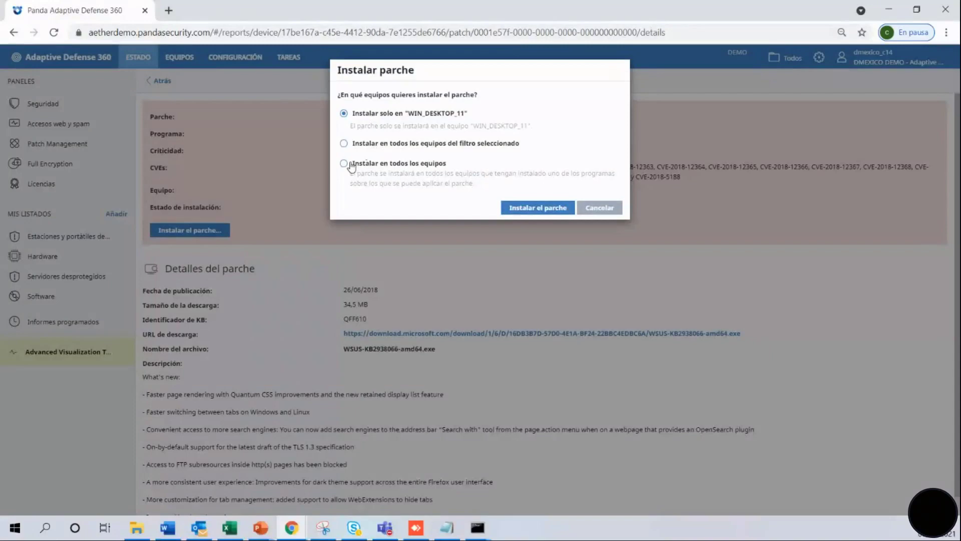
{"action": "left_click", "coordinate": [530, 208]}
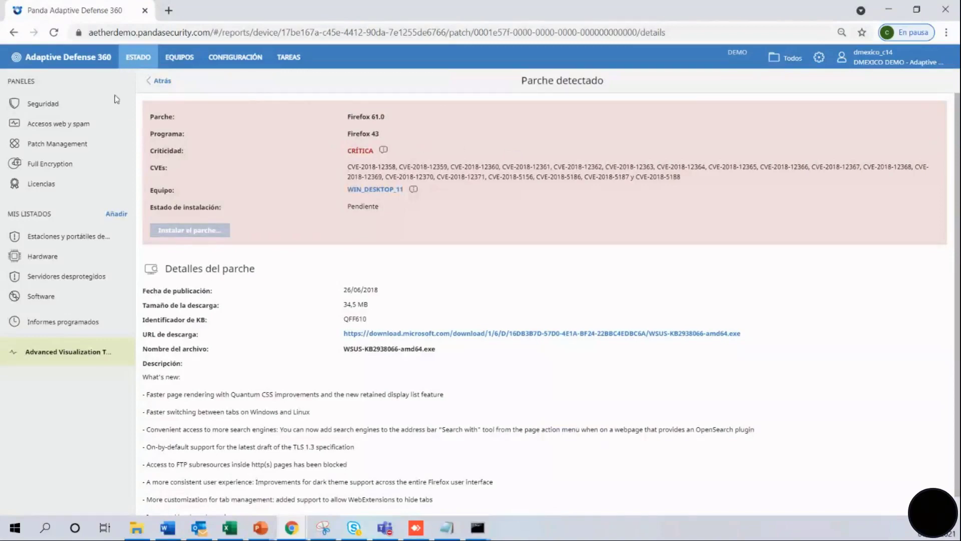
{"action": "left_click", "coordinate": [76, 145]}
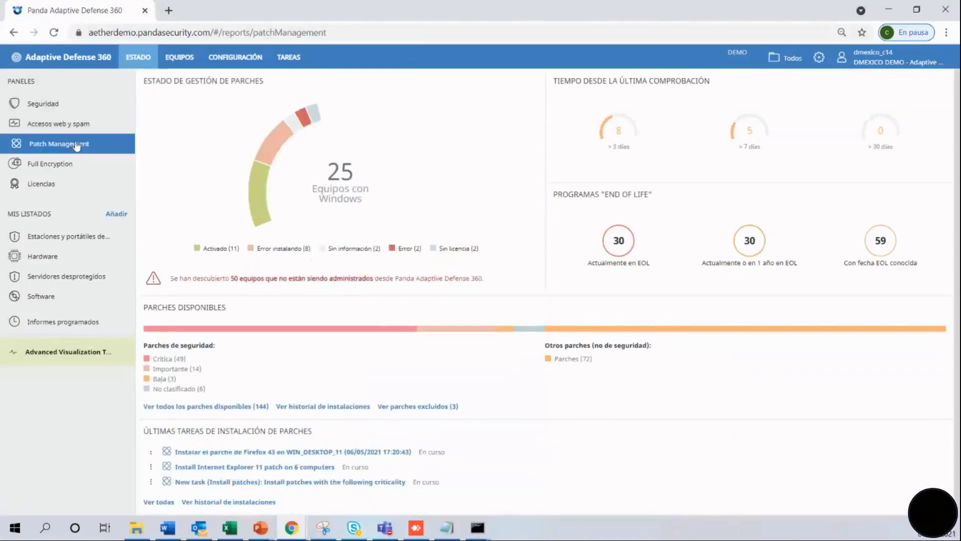
{"action": "left_click", "coordinate": [255, 406]}
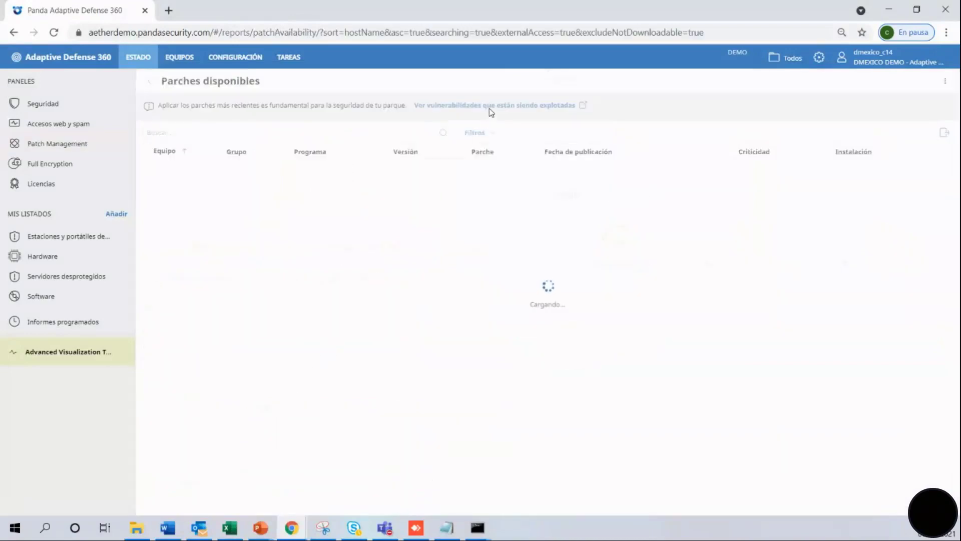
{"action": "left_click", "coordinate": [489, 106]}
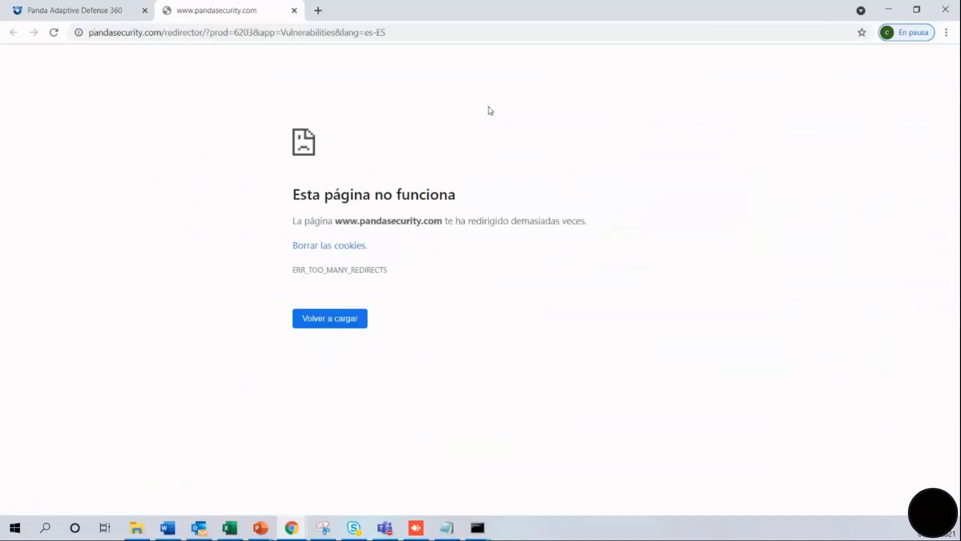
Reload the failing vulnerabilities address, then return to the Panda console tab so it opens in Firefox.
{"action": "left_click", "coordinate": [411, 33]}
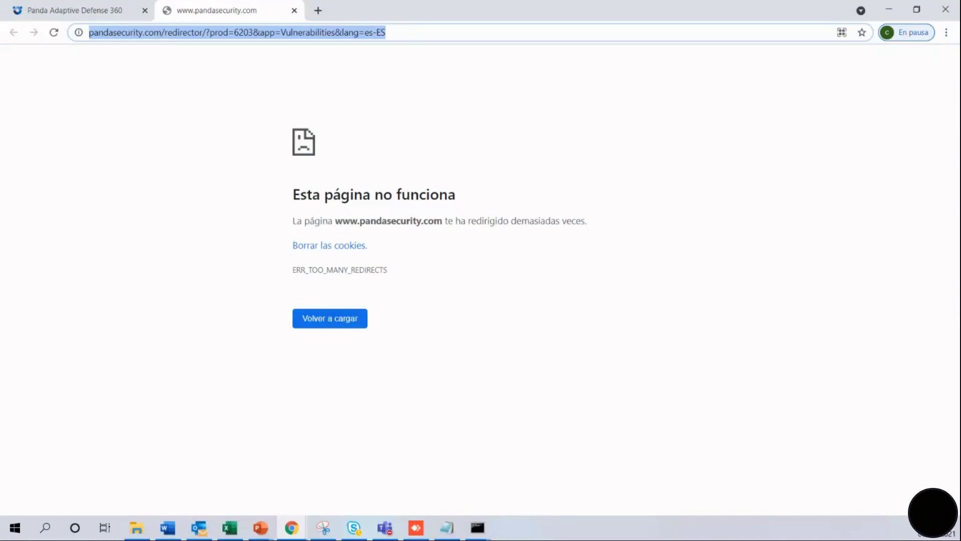
{"action": "key", "text": "Return"}
{"action": "left_click", "coordinate": [112, 15]}
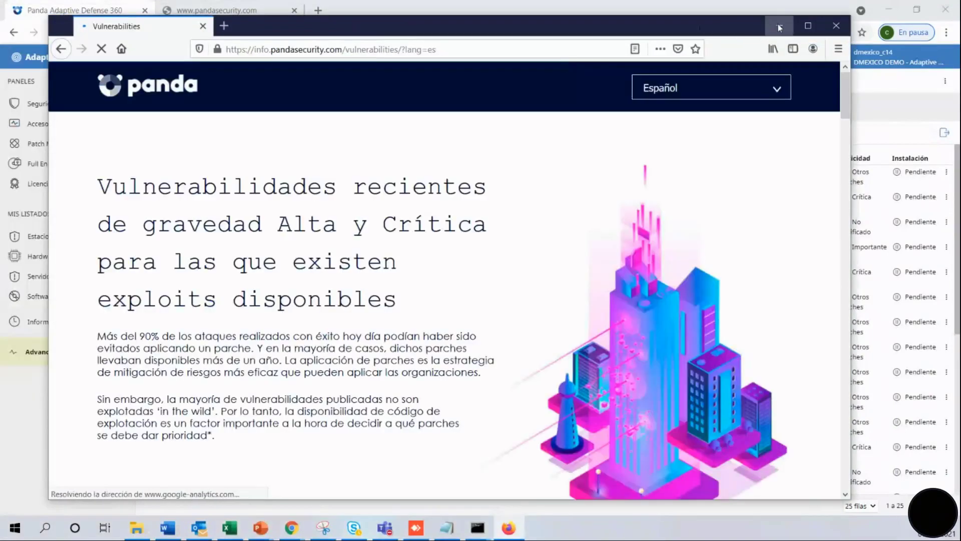
Minimize and restore the Firefox vulnerabilities window, scroll through its table, then close it.
{"action": "left_click", "coordinate": [777, 25]}
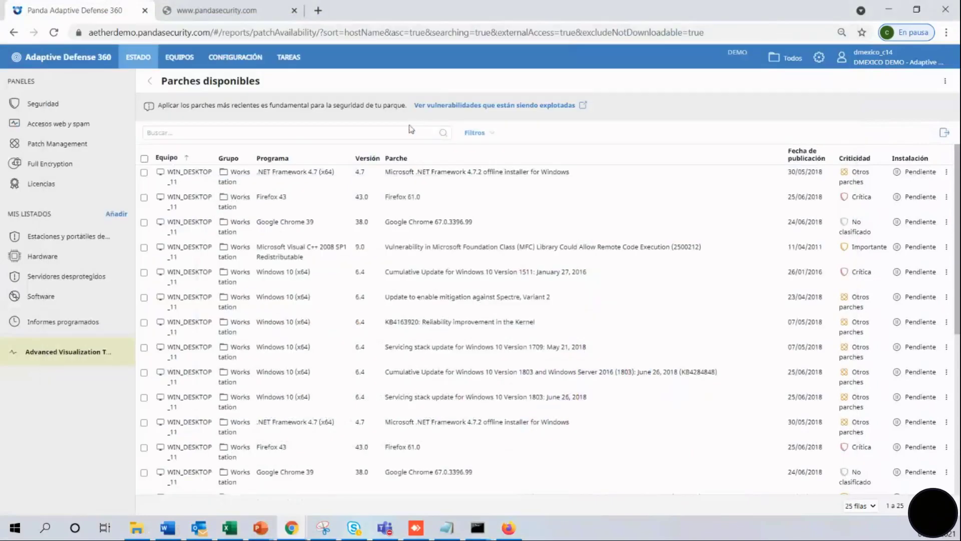
{"action": "left_click", "coordinate": [509, 527]}
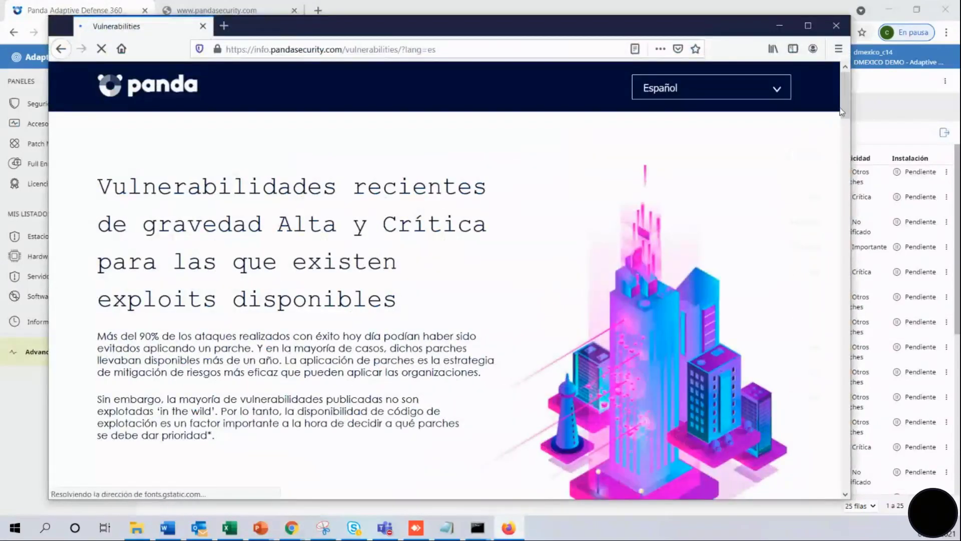
{"action": "left_click_drag", "start_coordinate": [844, 114], "coordinate": [882, 315]}
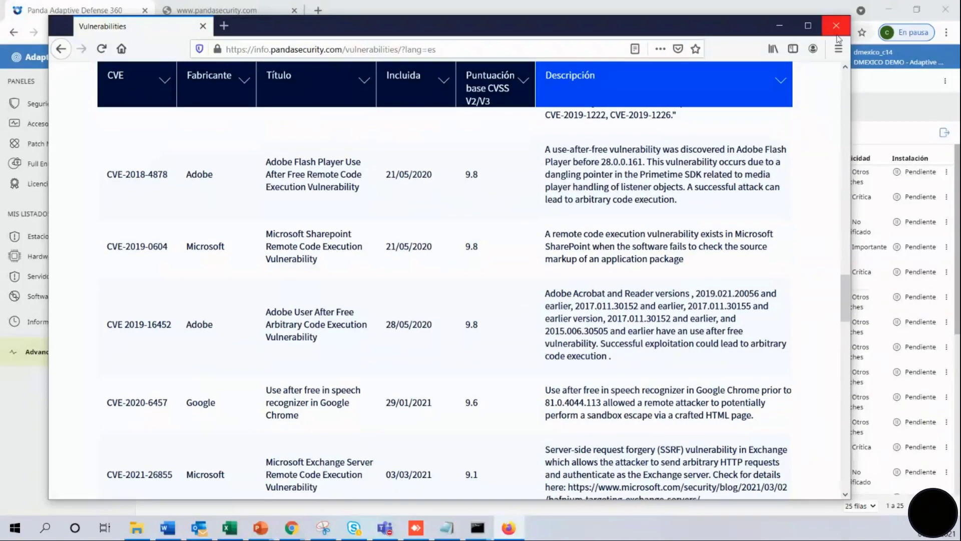
{"action": "left_click_drag", "start_coordinate": [846, 298], "coordinate": [849, 95]}
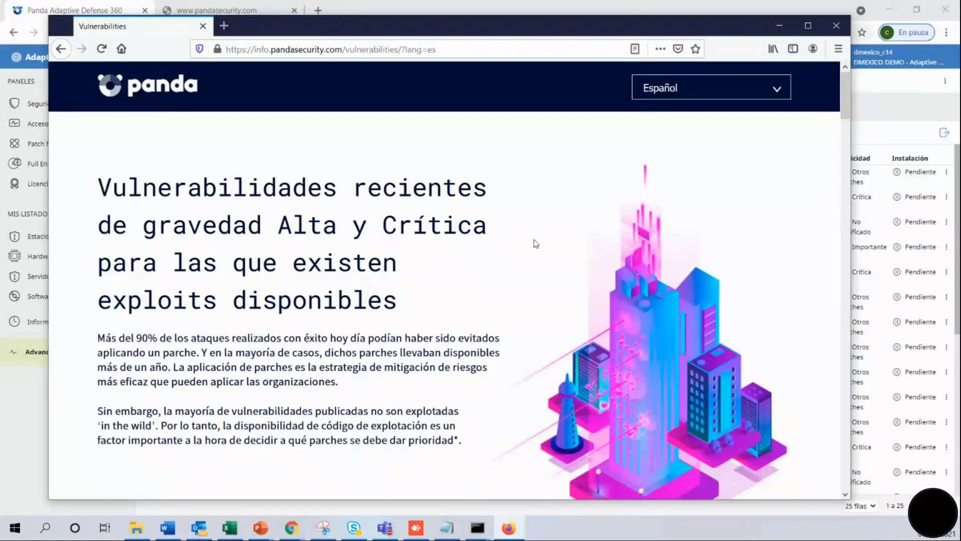
{"action": "left_click", "coordinate": [837, 29]}
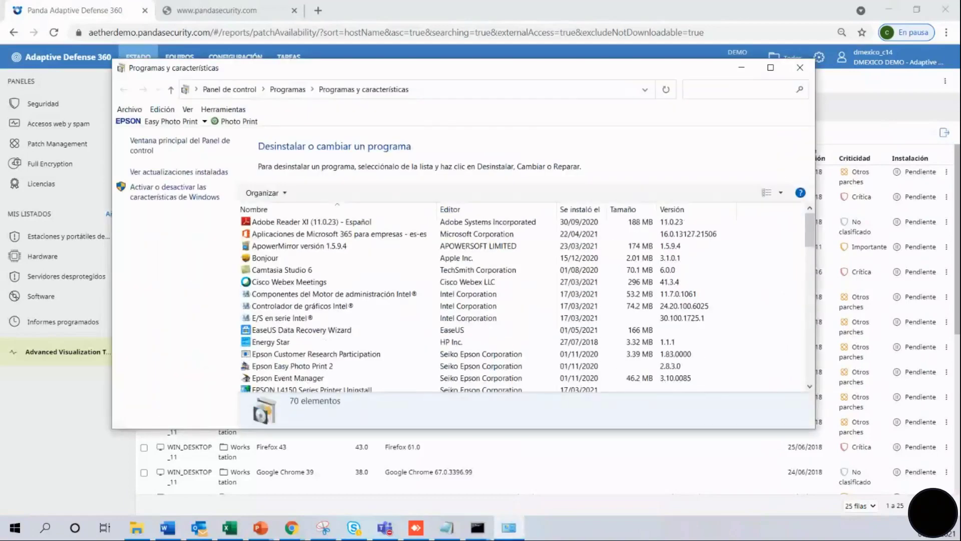
Check the Panda Endpoint Agent and Panda Adaptive Defense 360 entries in Programas y características, then close it.
{"action": "left_click_drag", "start_coordinate": [804, 244], "coordinate": [814, 348]}
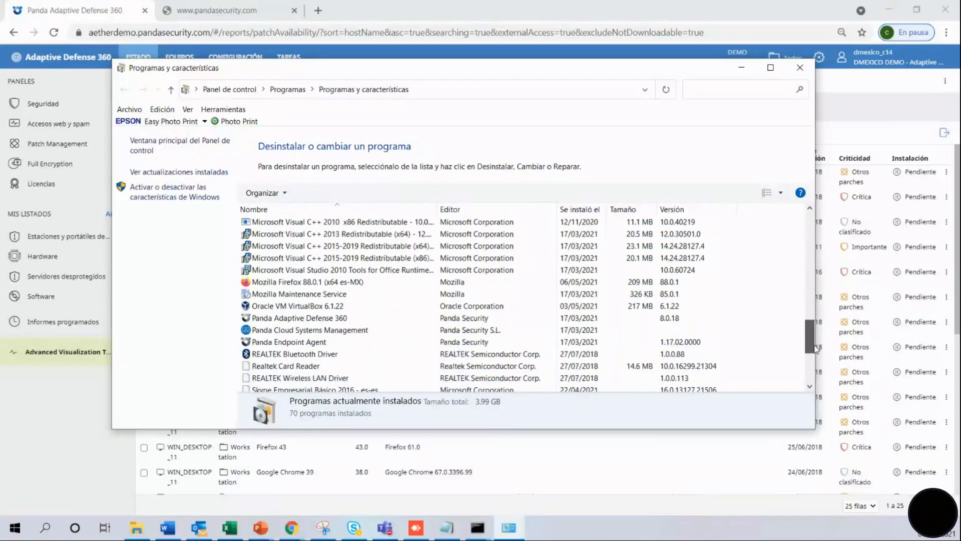
{"action": "left_click", "coordinate": [335, 341]}
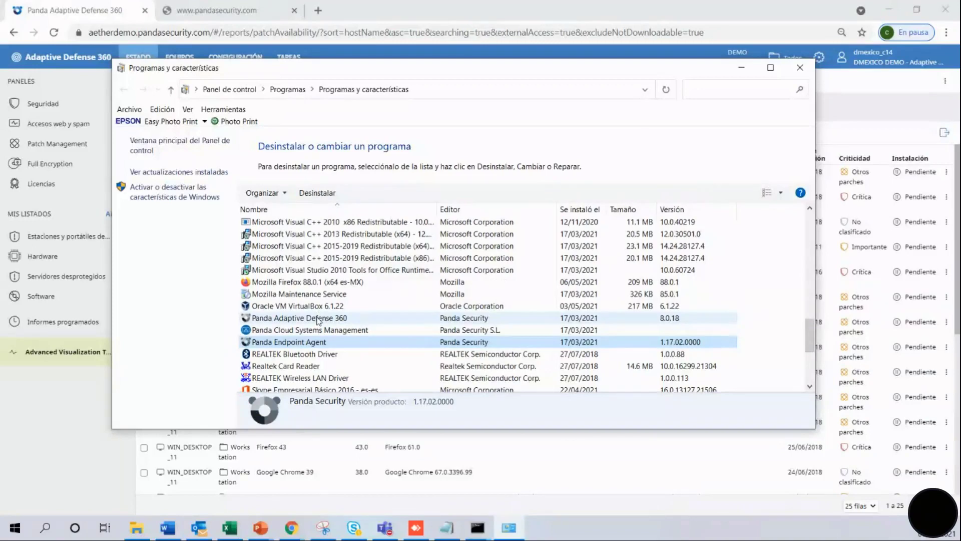
{"action": "left_click", "coordinate": [316, 319]}
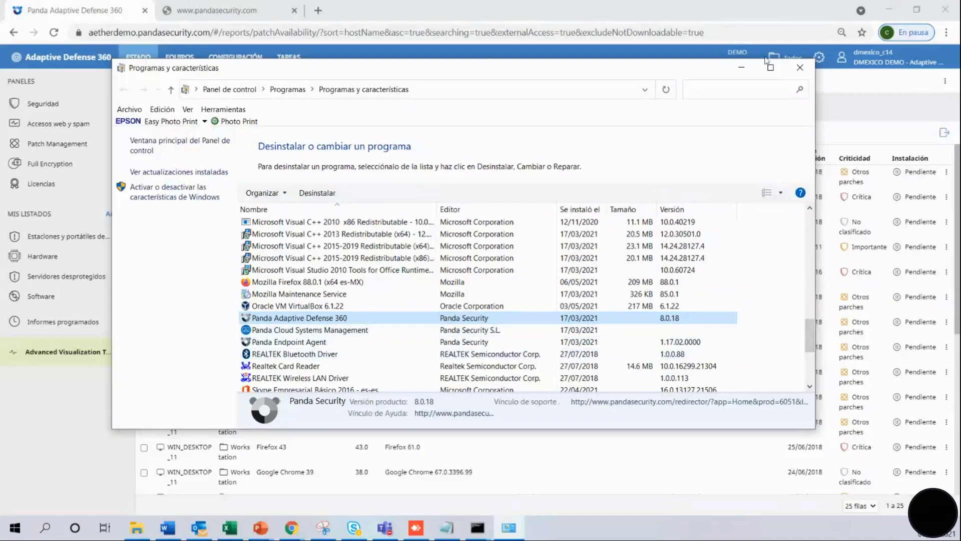
{"action": "left_click", "coordinate": [797, 70]}
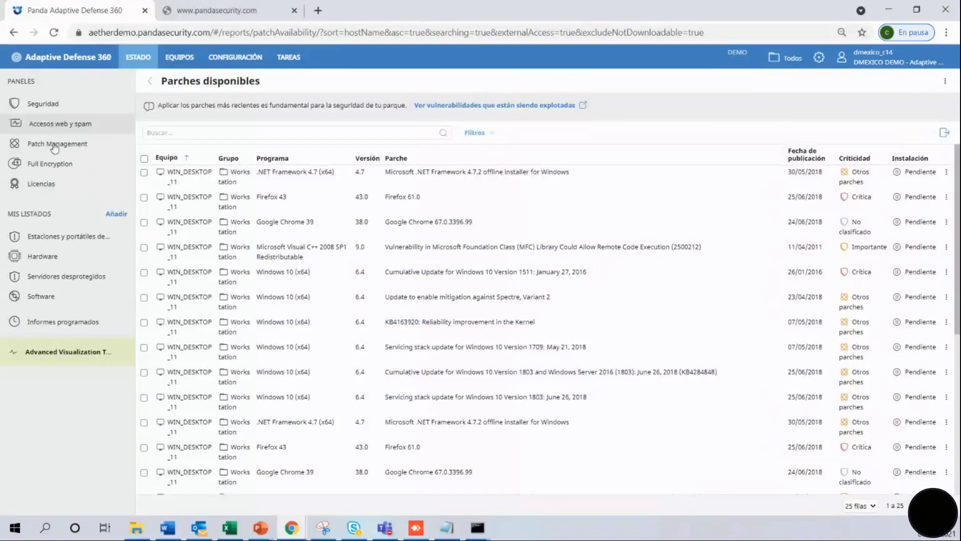
In the Full Encryption panel, list the 9 computers whose encryption is Activado.
{"action": "left_click", "coordinate": [51, 170]}
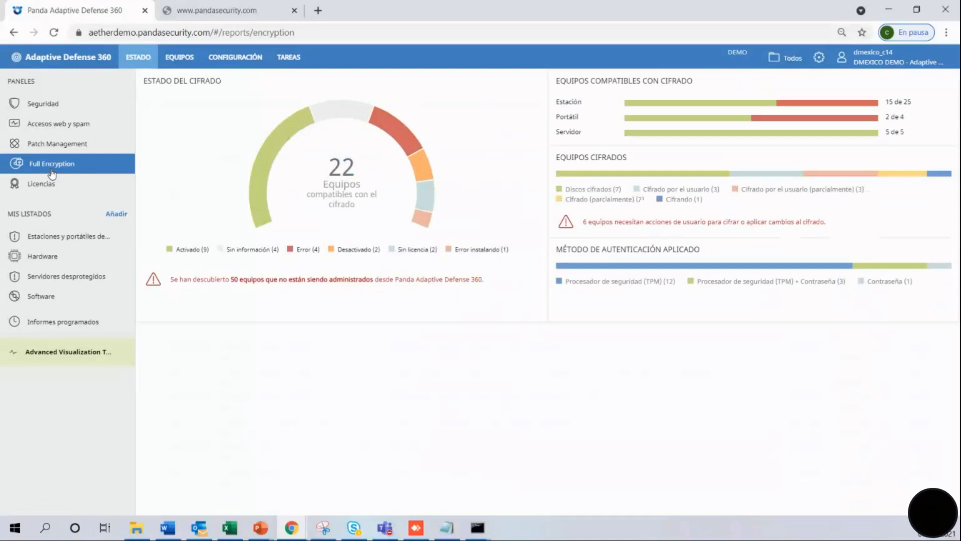
{"action": "left_click", "coordinate": [275, 141]}
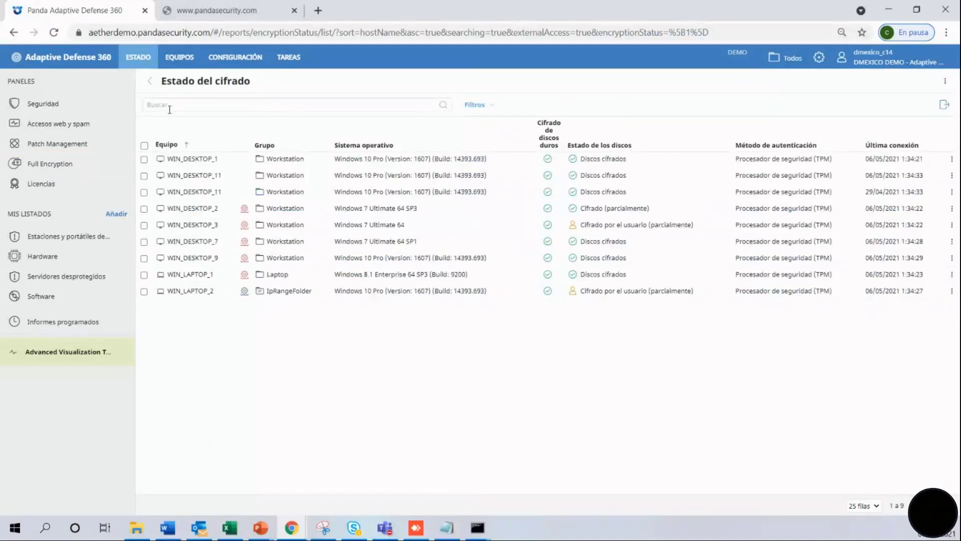
Open WIN_DESKTOP_1's details and scroll down to its Seguridad and Protección de datos sections.
{"action": "left_click", "coordinate": [188, 162]}
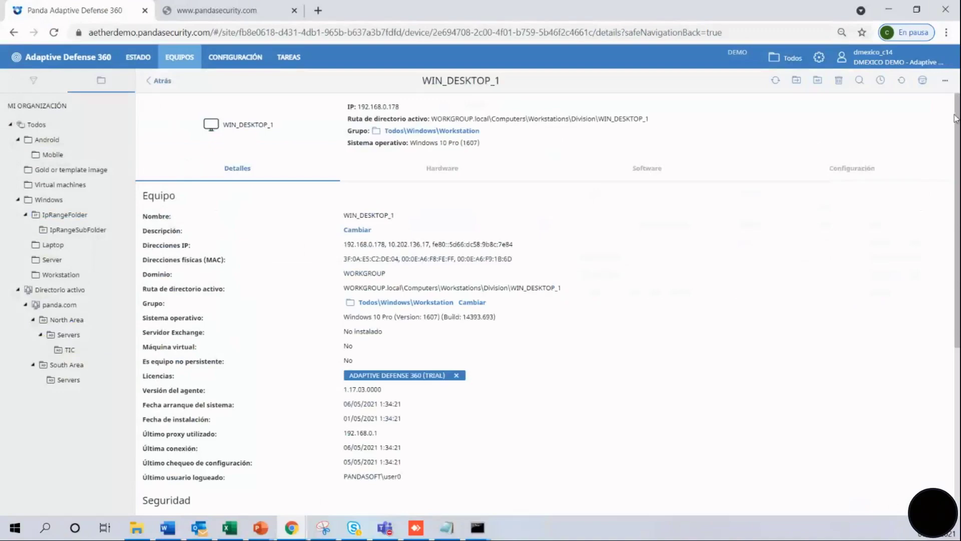
{"action": "scroll", "coordinate": [957, 120], "scroll_direction": "down", "scroll_amount": 3}
{"action": "left_click_drag", "start_coordinate": [958, 247], "coordinate": [958, 297]}
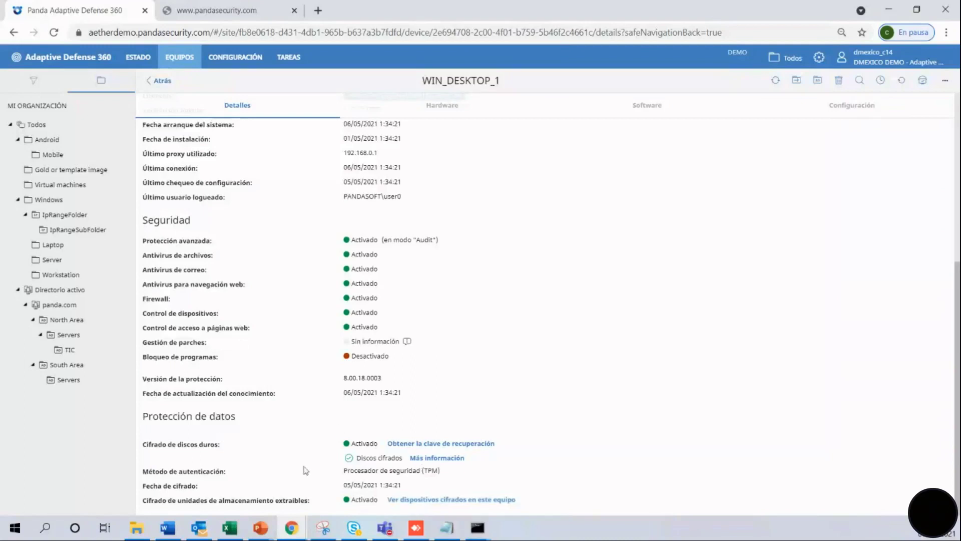
{"action": "left_click", "coordinate": [425, 444]}
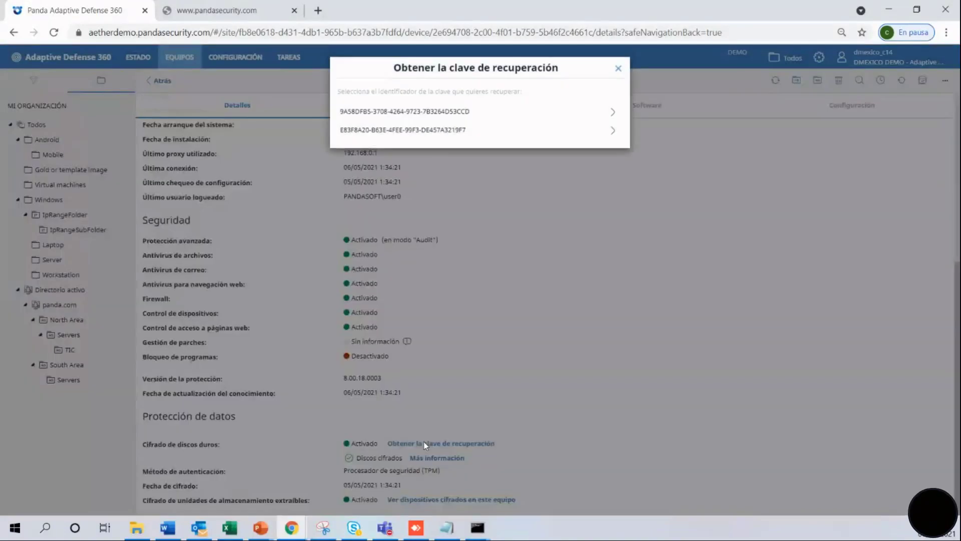
{"action": "left_click", "coordinate": [433, 112]}
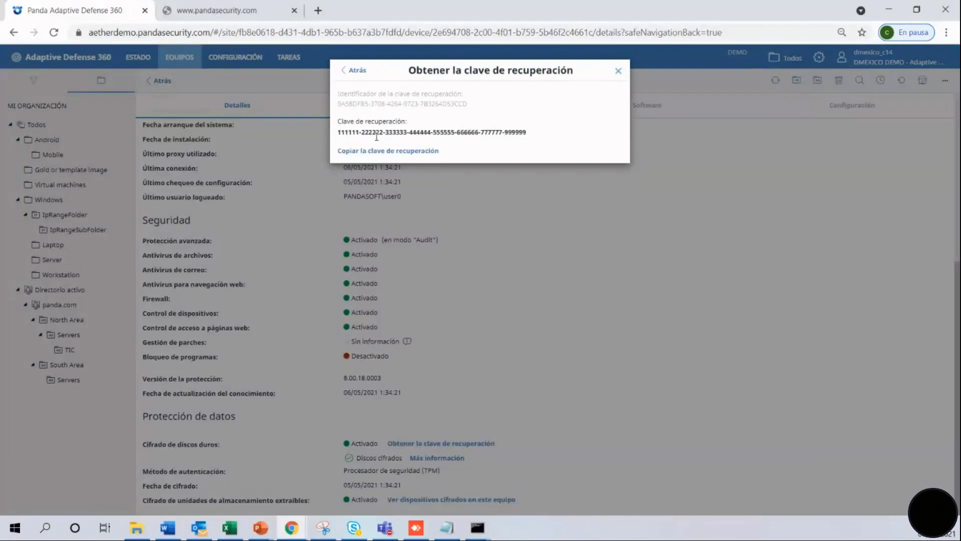
{"action": "left_click", "coordinate": [619, 72]}
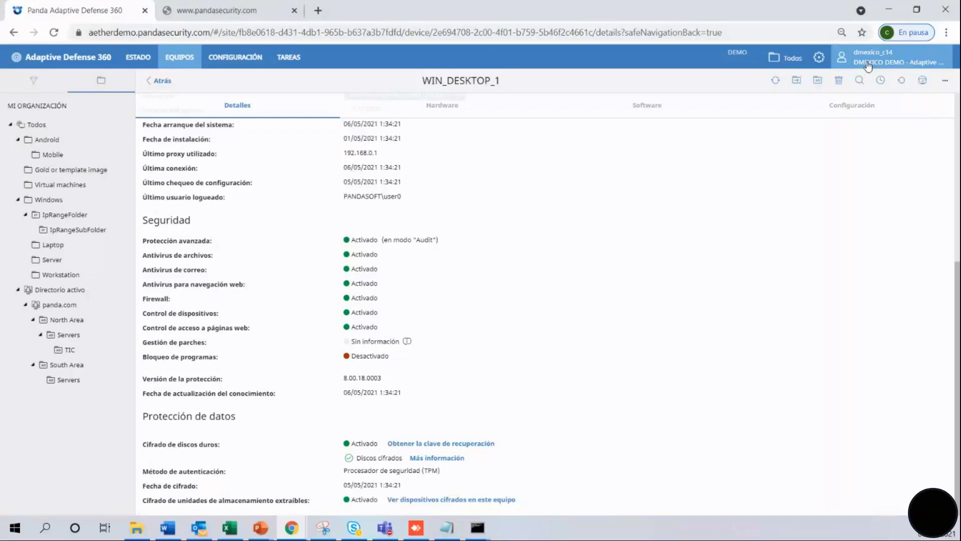
Choose Configurar mi perfil from the user account menu at top right.
{"action": "left_click", "coordinate": [868, 65]}
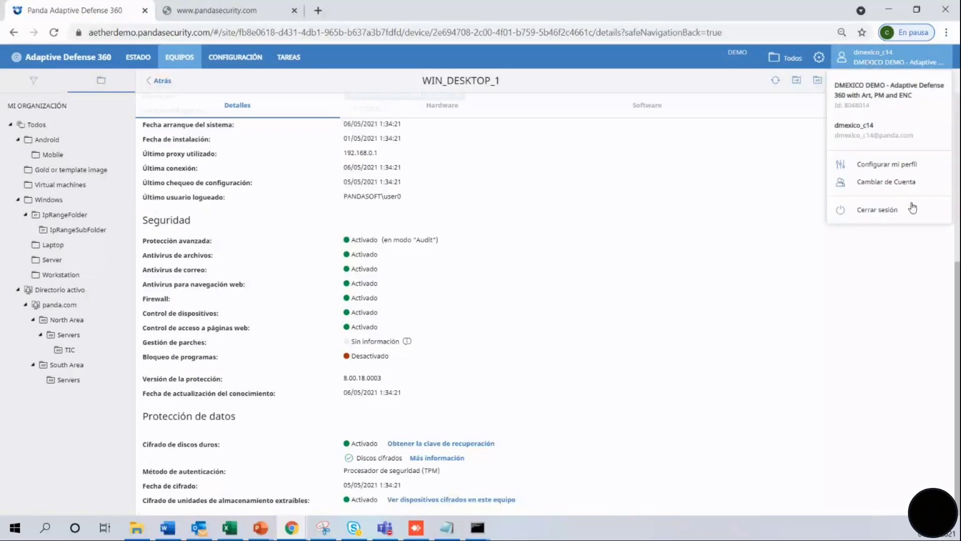
{"action": "left_click", "coordinate": [891, 167]}
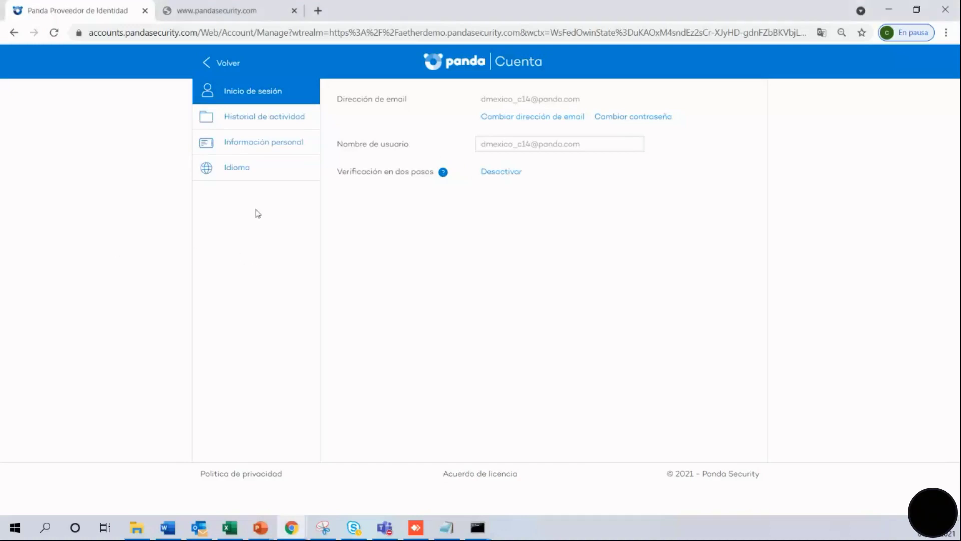
Expand the latest login entry in Historial de actividad, then go back to the console.
{"action": "left_click", "coordinate": [243, 119]}
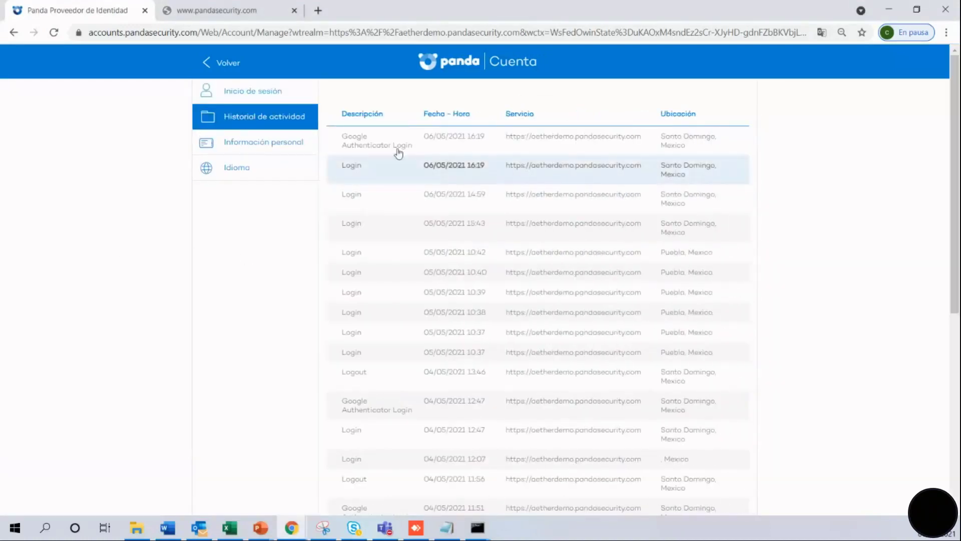
{"action": "left_click", "coordinate": [378, 146]}
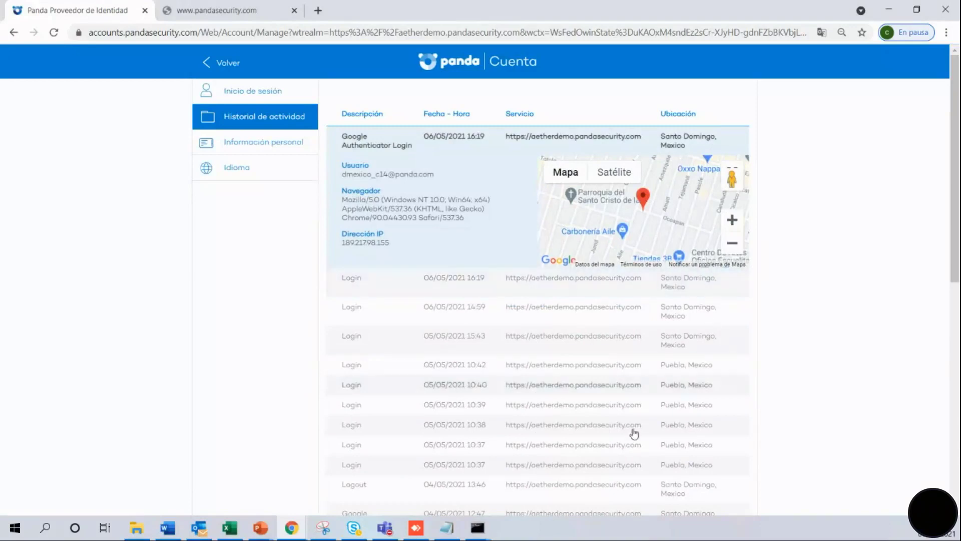
{"action": "left_click", "coordinate": [220, 62]}
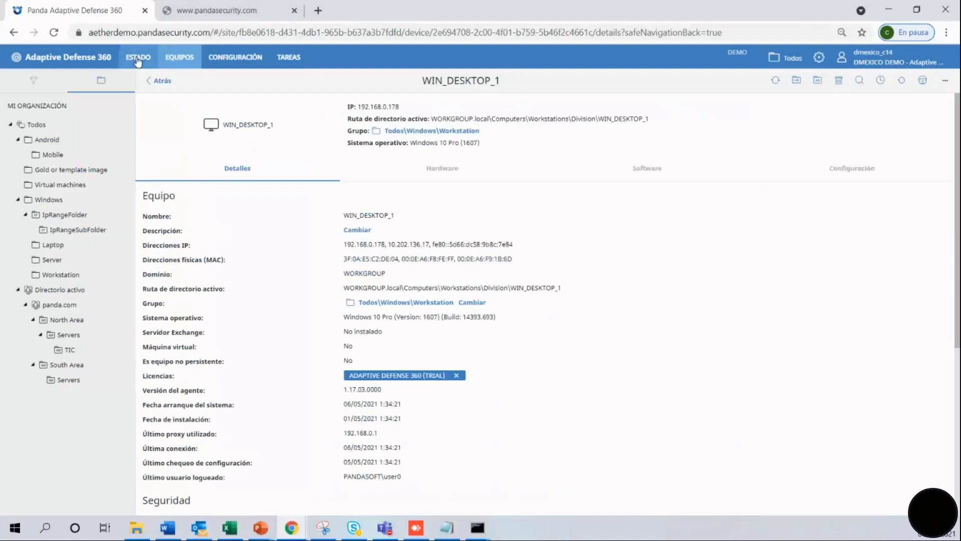
On the ESTADO Licencias panel, list the computers with Asignadas licences out of 35 contracted.
{"action": "left_click", "coordinate": [138, 59]}
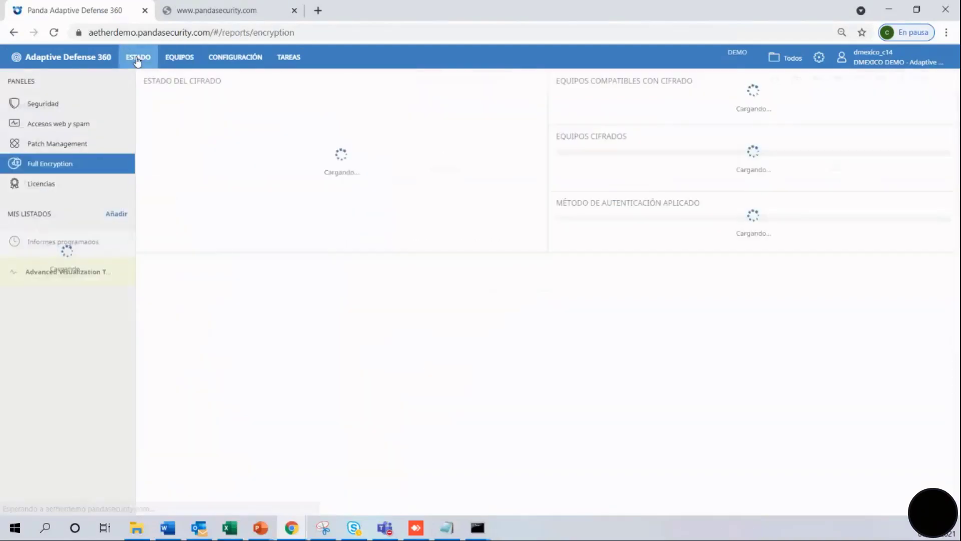
{"action": "left_click", "coordinate": [55, 185]}
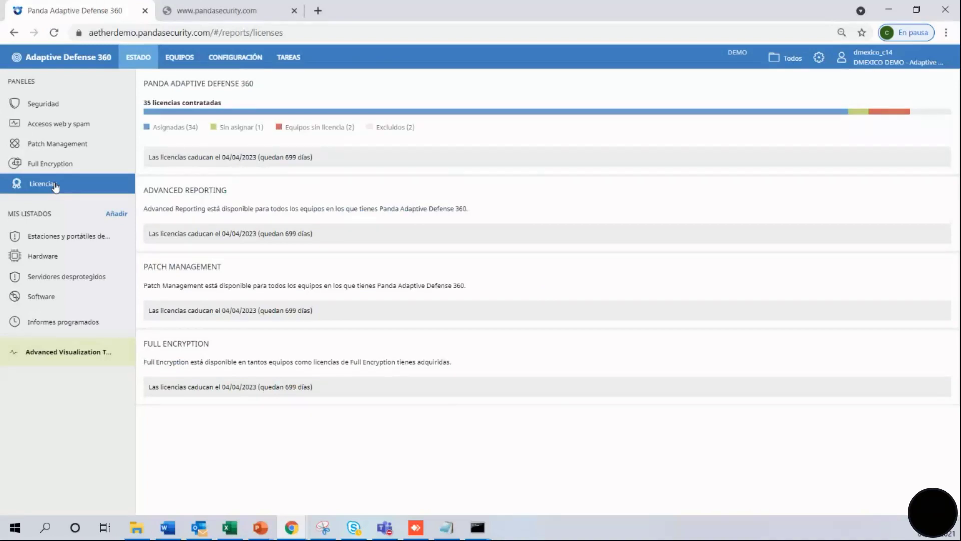
{"action": "left_click", "coordinate": [310, 111]}
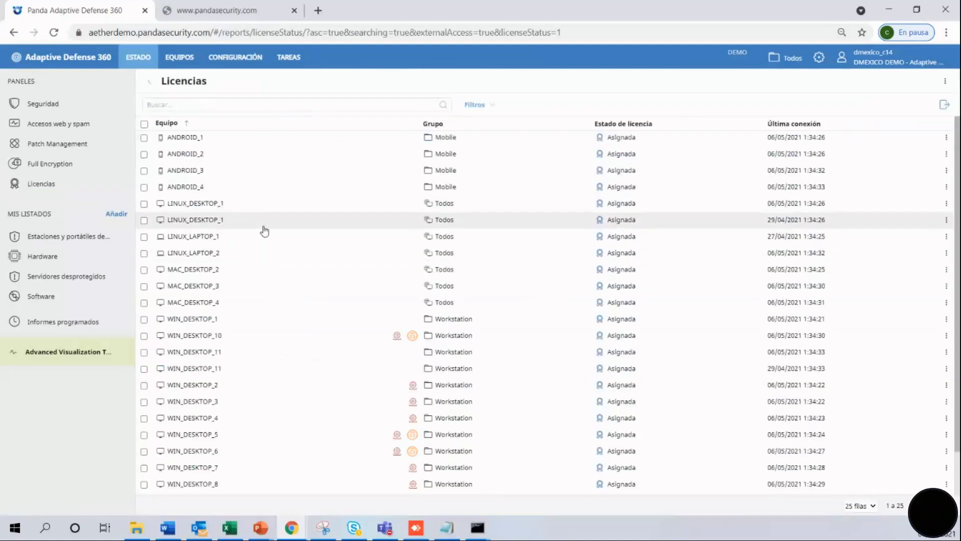
Release LINUX_LAPTOP_1's Adaptive Defense 360 trial licence and return to the ESTADO licence summary.
{"action": "left_click", "coordinate": [295, 241]}
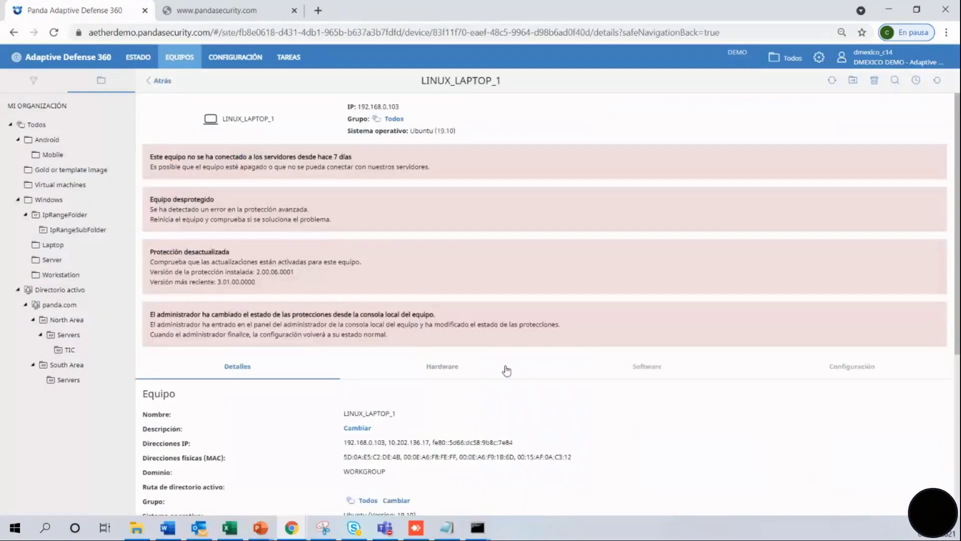
{"action": "left_click_drag", "start_coordinate": [959, 260], "coordinate": [959, 431]}
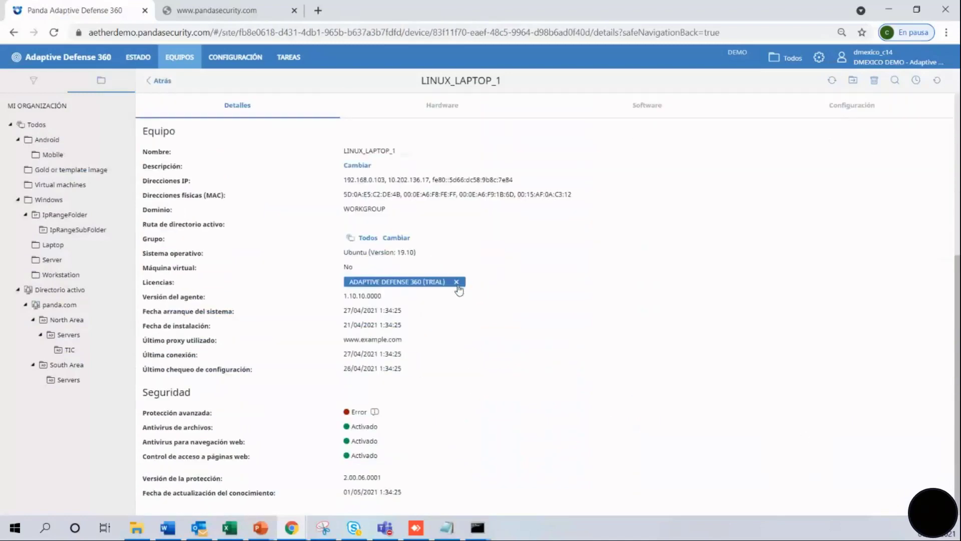
{"action": "left_click", "coordinate": [456, 283]}
{"action": "left_click", "coordinate": [499, 175]}
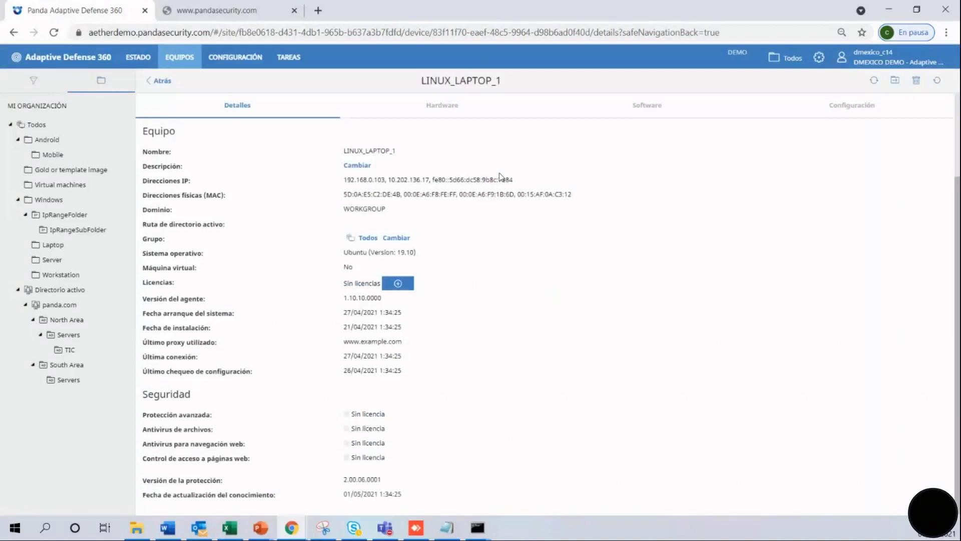
{"action": "left_click", "coordinate": [135, 56]}
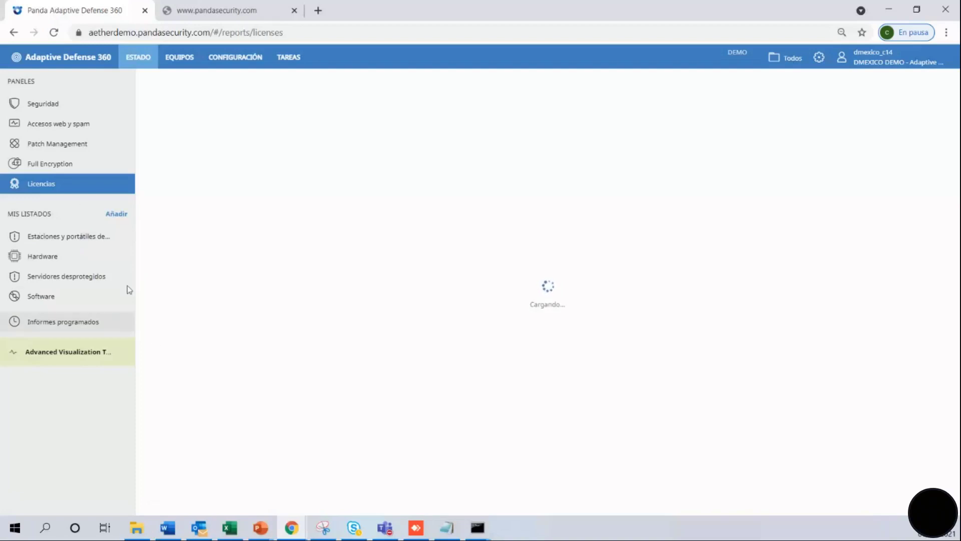
Browse the Hardware and Software lists, then save a new Actividad de exploits list.
{"action": "left_click", "coordinate": [59, 258]}
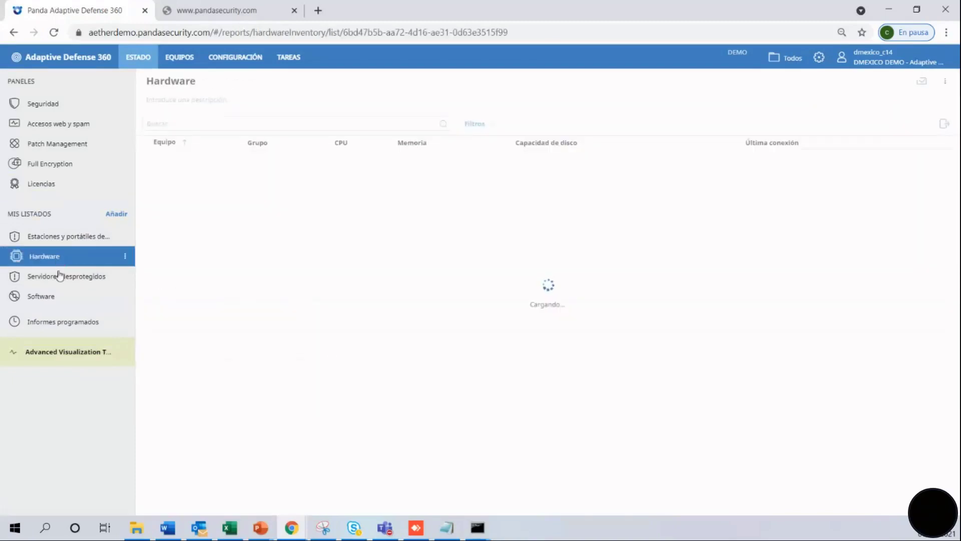
{"action": "left_click", "coordinate": [55, 302]}
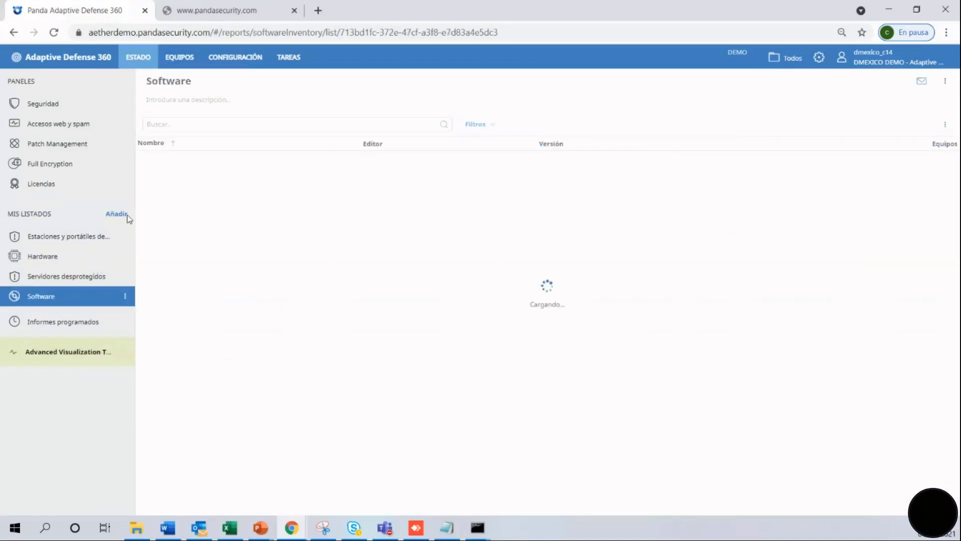
{"action": "left_click", "coordinate": [115, 213]}
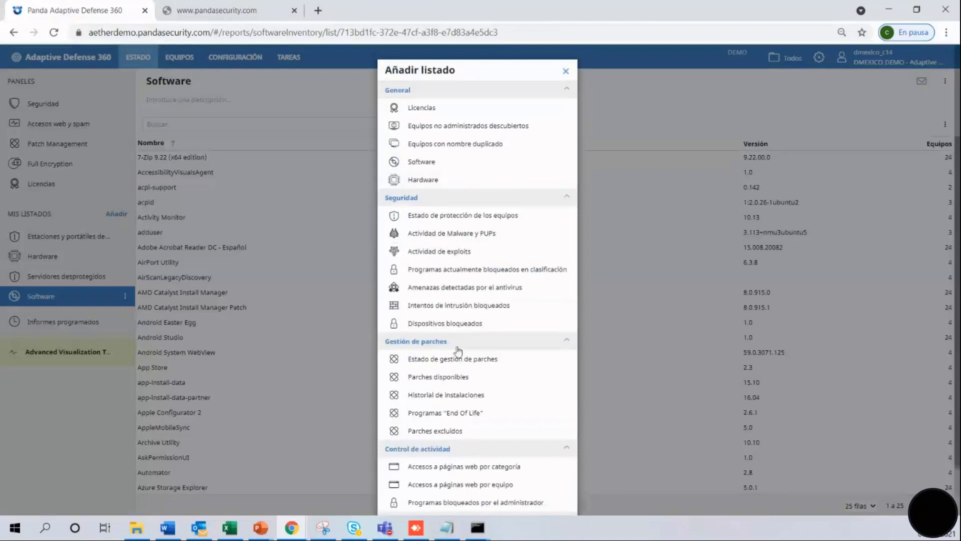
{"action": "left_click", "coordinate": [449, 251]}
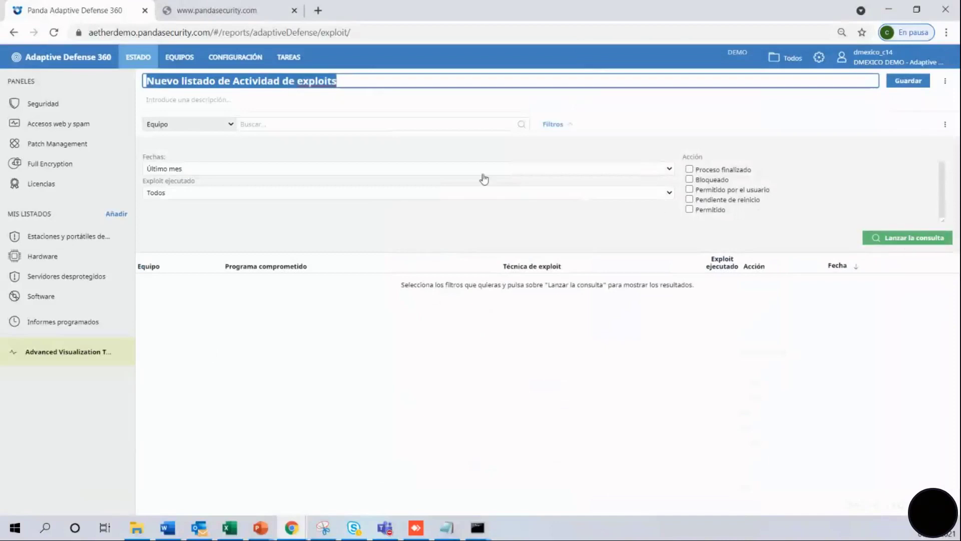
{"action": "left_click", "coordinate": [901, 86]}
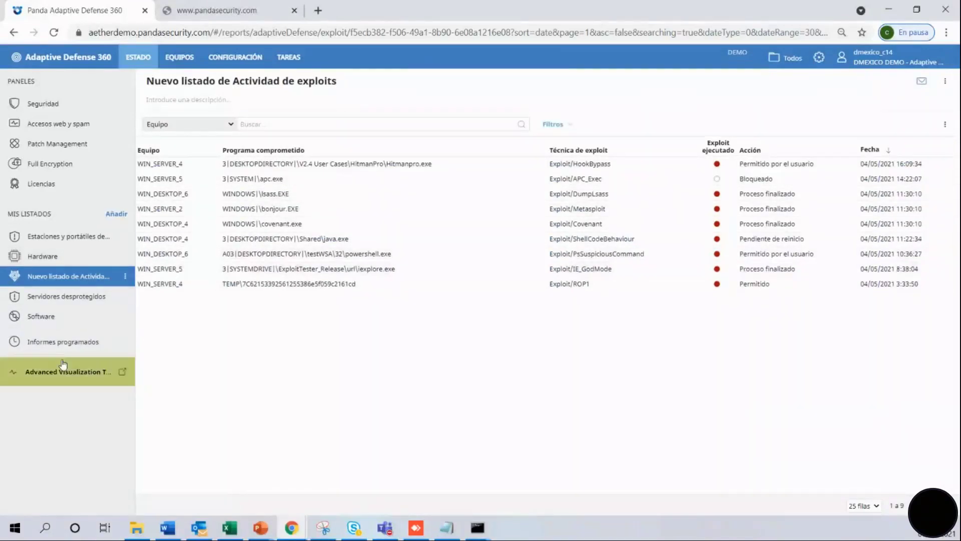
{"action": "left_click", "coordinate": [66, 344]}
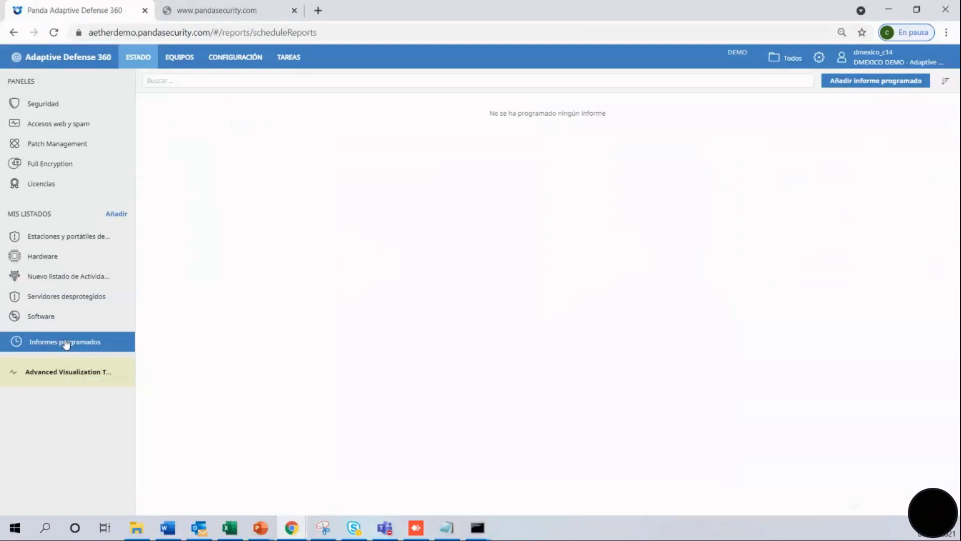
Start a new scheduled report and open the executive report PDF preview in another tab.
{"action": "left_click", "coordinate": [880, 82]}
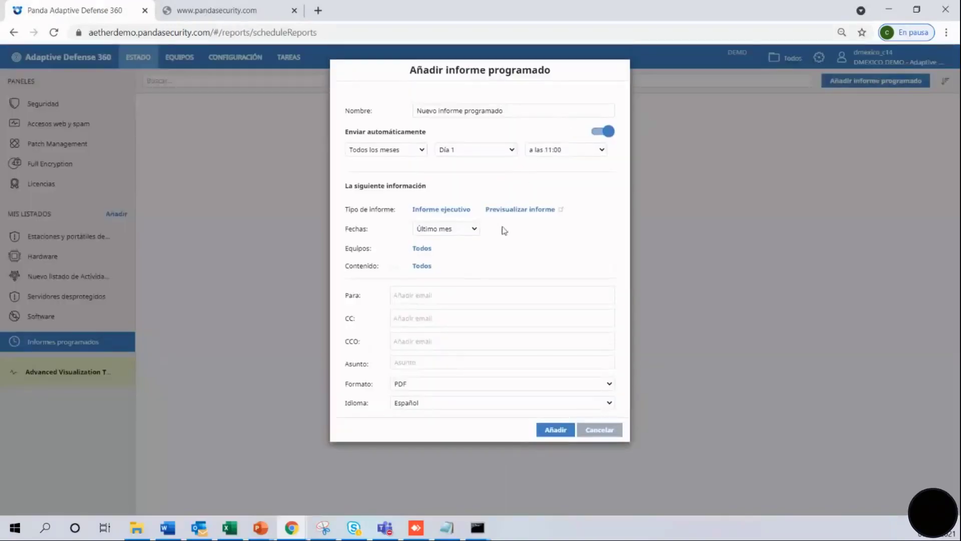
{"action": "left_click", "coordinate": [511, 210]}
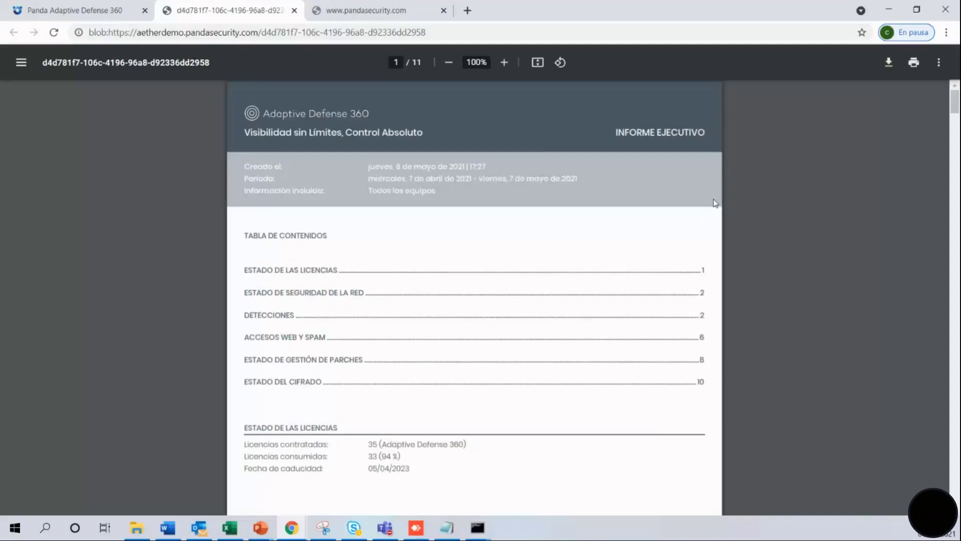
{"action": "left_click_drag", "start_coordinate": [957, 100], "coordinate": [956, 463]}
{"action": "left_click", "coordinate": [120, 15]}
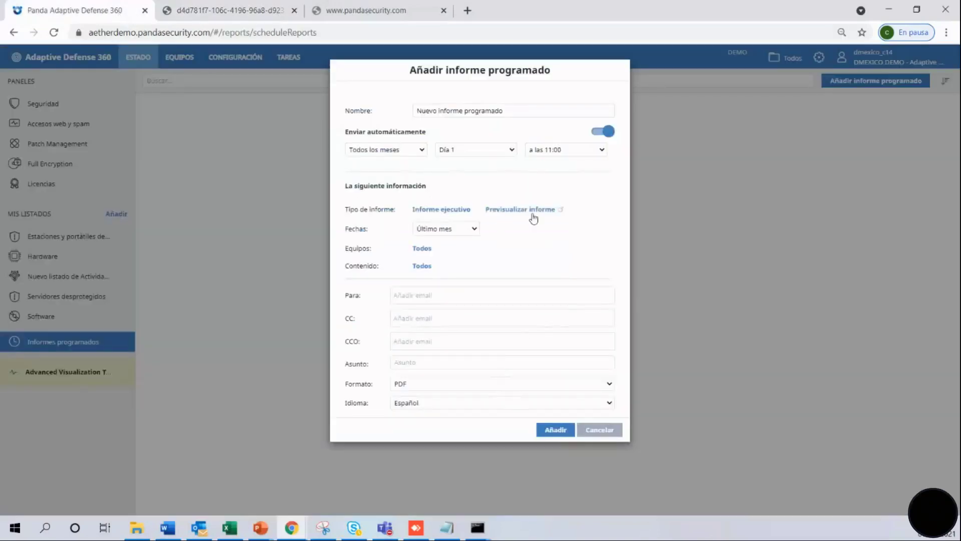
Switch the report type to Hardware, then cancel the unsaved scheduled report.
{"action": "left_click", "coordinate": [461, 212]}
{"action": "left_click", "coordinate": [441, 161]}
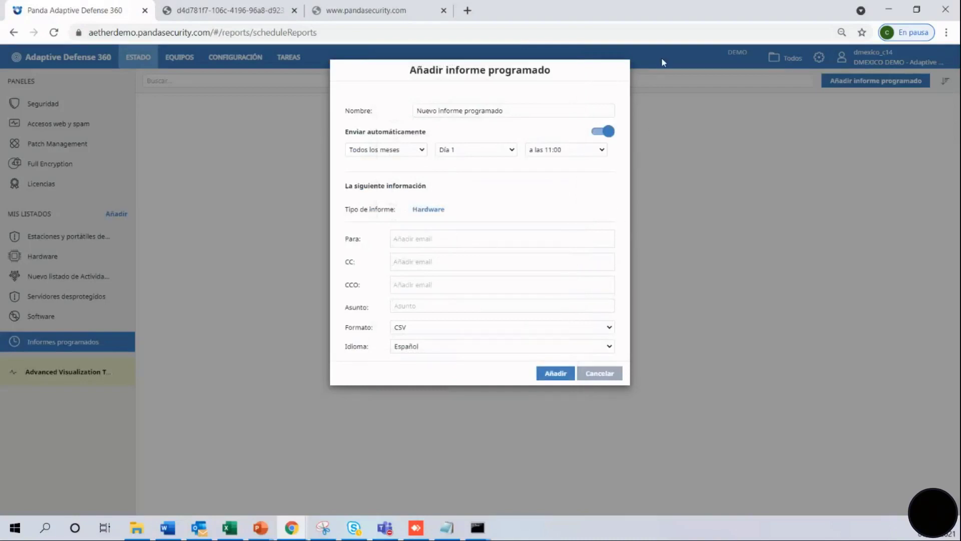
{"action": "left_click", "coordinate": [599, 373]}
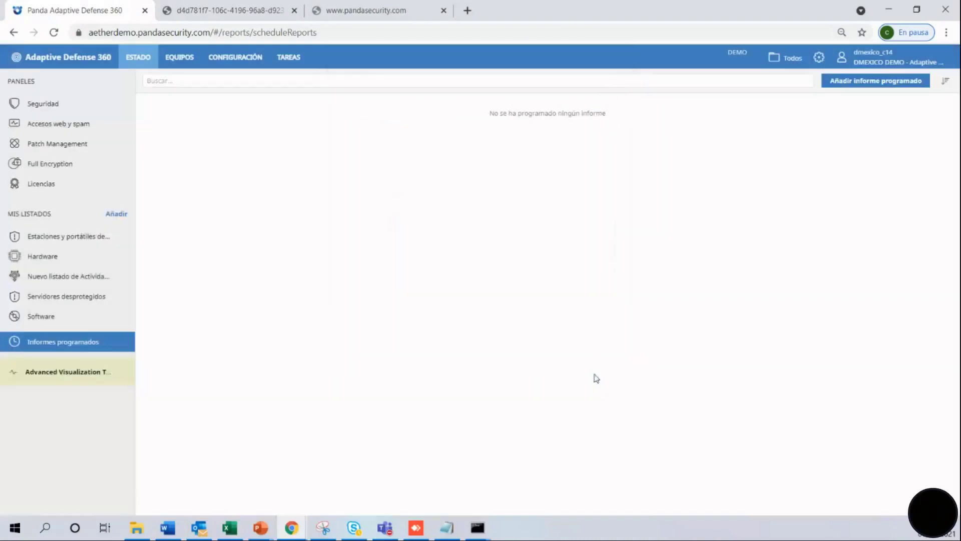
Launch the Advanced Visualization Tool, then view the computers by folder and their security profiles.
{"action": "left_click", "coordinate": [97, 380]}
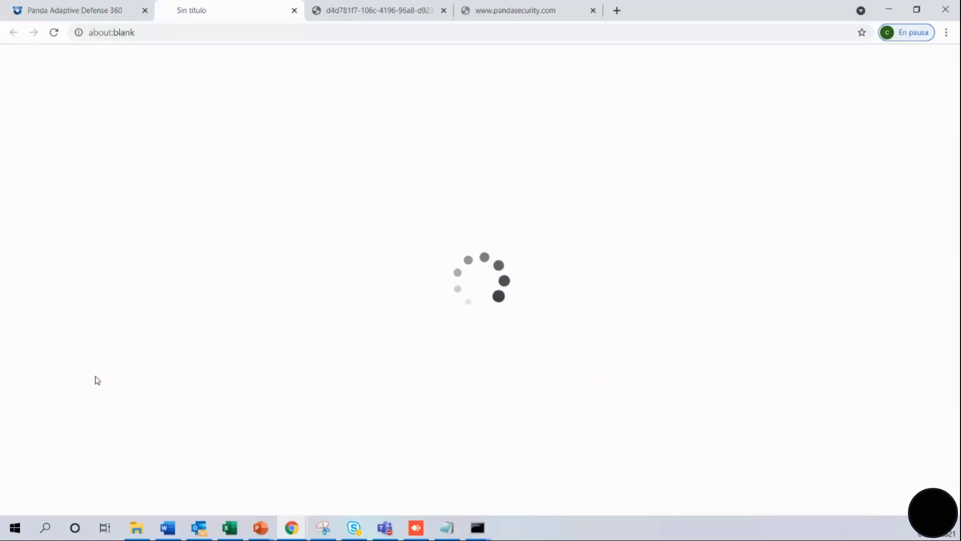
{"action": "left_click", "coordinate": [115, 11]}
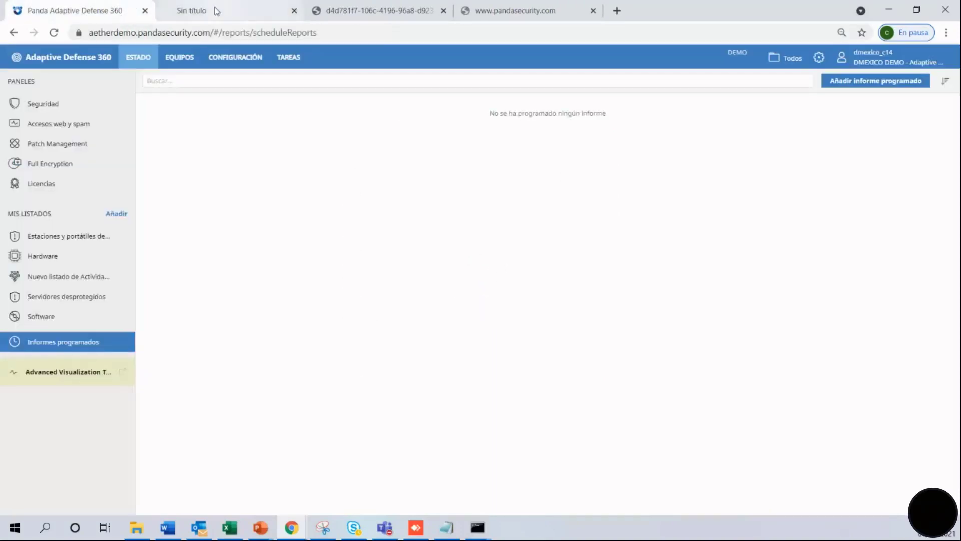
{"action": "left_click", "coordinate": [185, 57]}
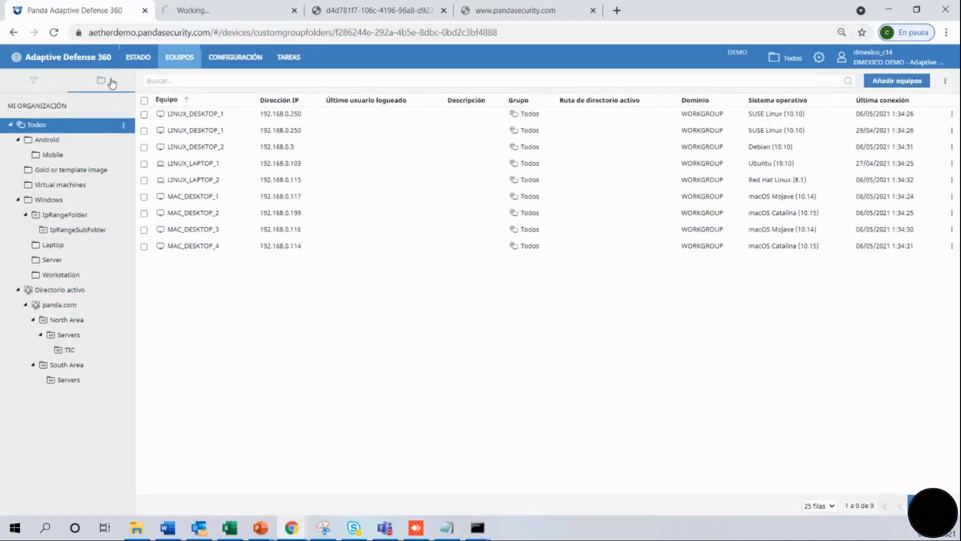
{"action": "left_click", "coordinate": [109, 82]}
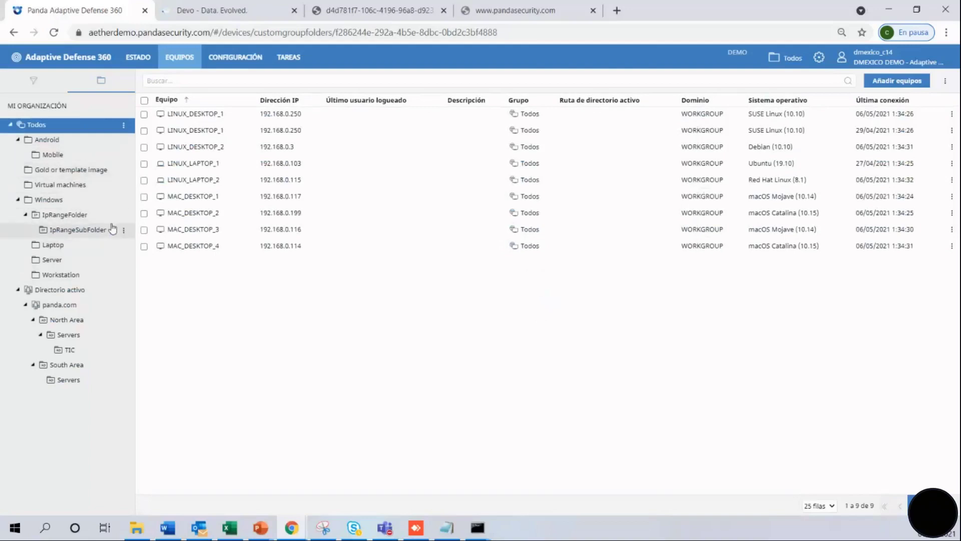
{"action": "left_click", "coordinate": [239, 69]}
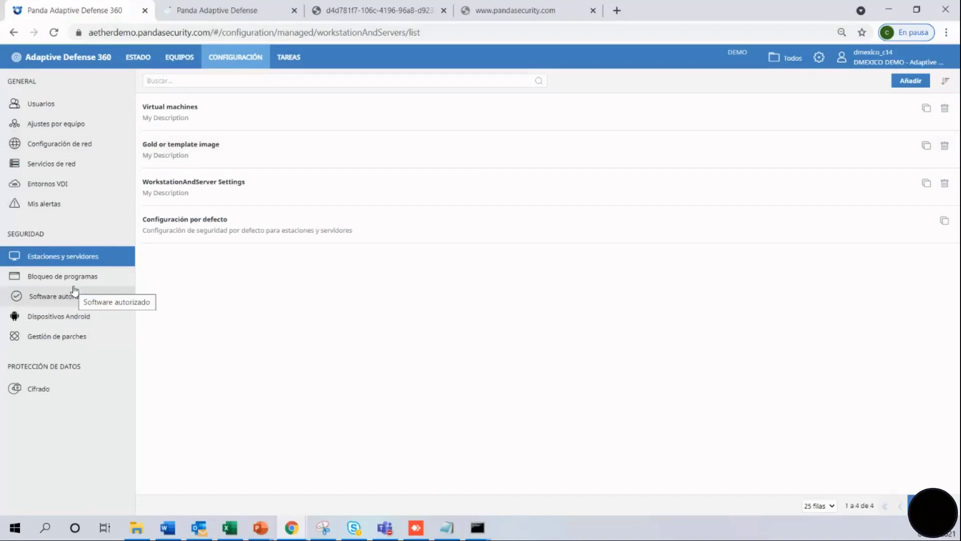
Add and save an Auditor role with licence-assignment and device-tree editing permissions switched off.
{"action": "left_click", "coordinate": [59, 104]}
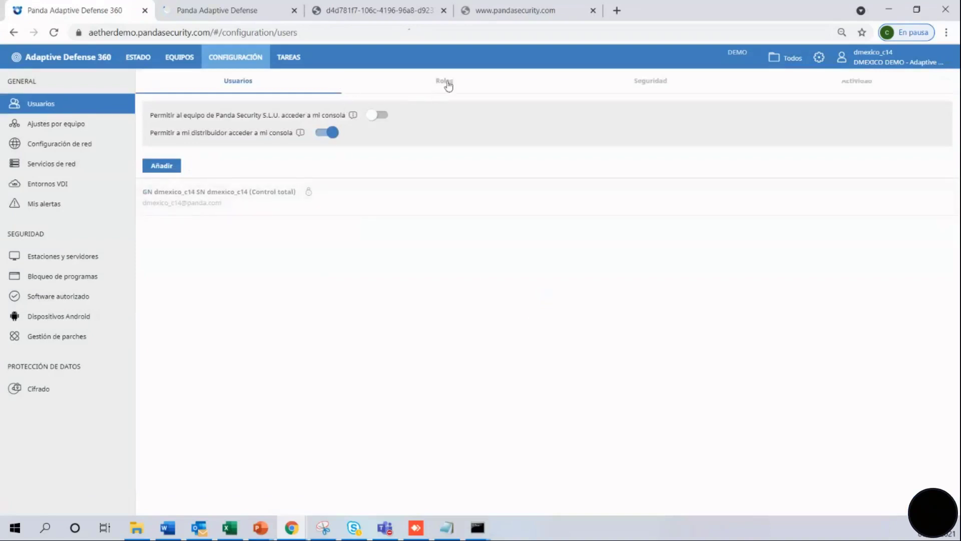
{"action": "left_click", "coordinate": [451, 85]}
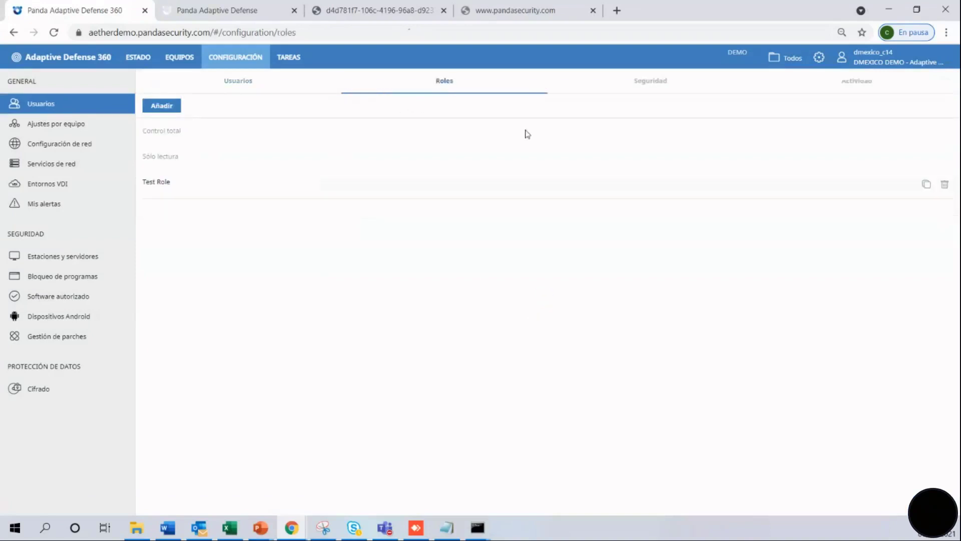
{"action": "left_click", "coordinate": [169, 106]}
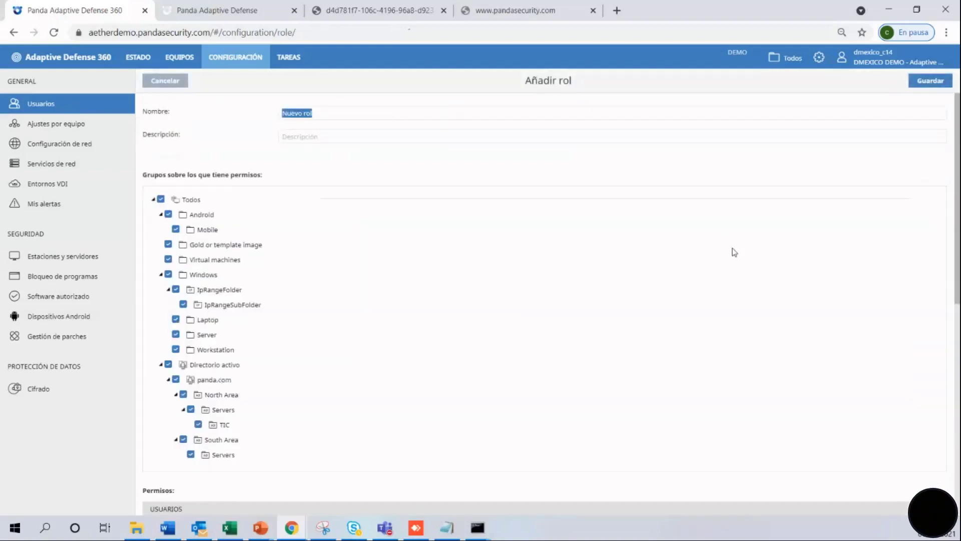
{"action": "type", "text": "Auditor"}
{"action": "left_click_drag", "start_coordinate": [958, 176], "coordinate": [958, 350]}
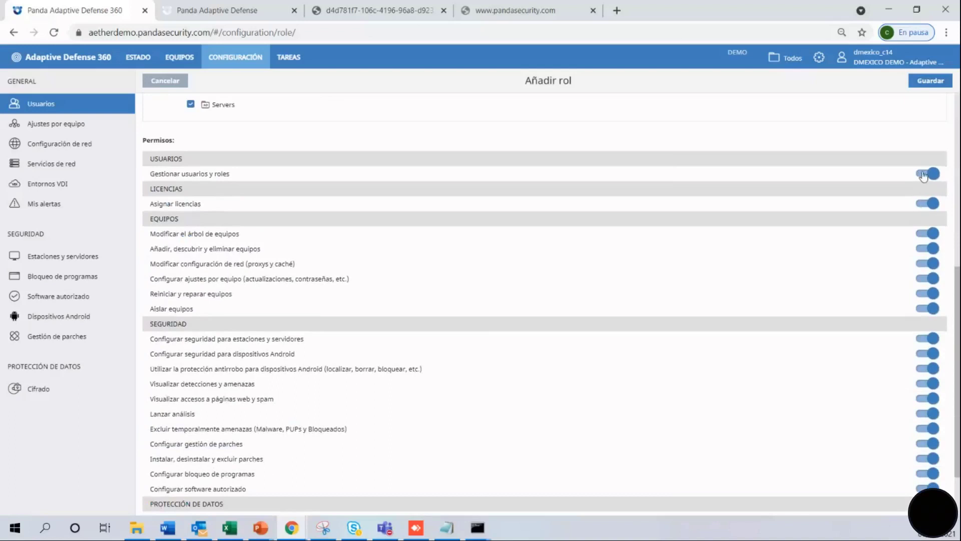
{"action": "left_click", "coordinate": [923, 204]}
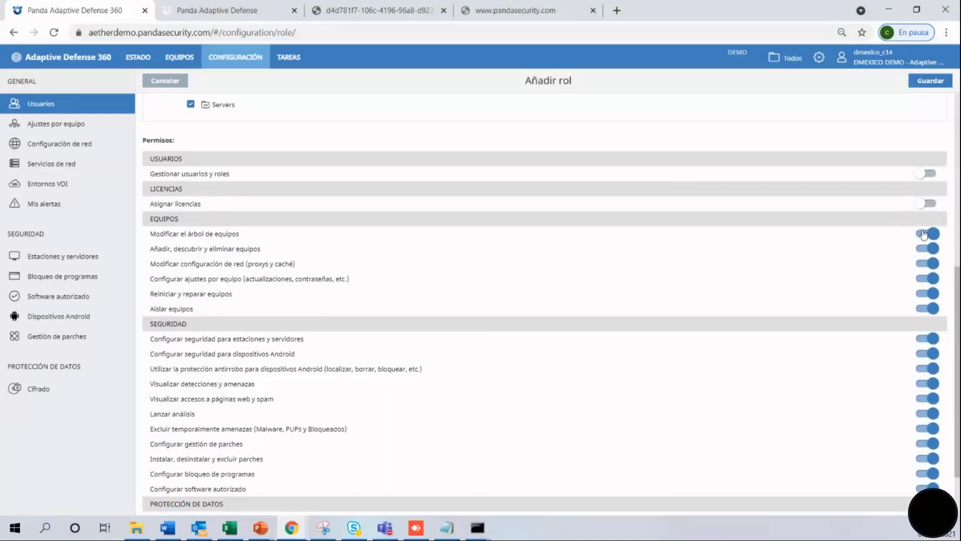
{"action": "left_click", "coordinate": [925, 234]}
{"action": "left_click", "coordinate": [929, 82]}
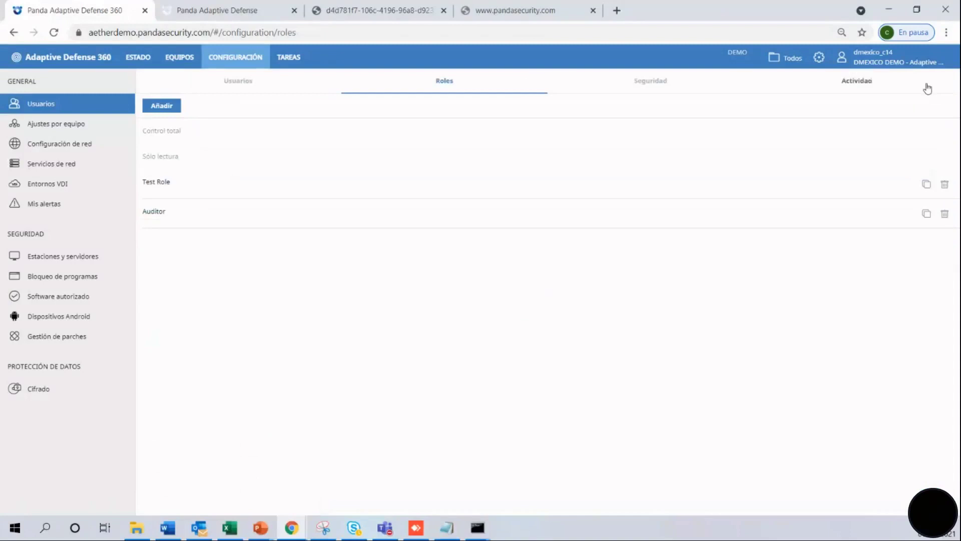
Check the two-step verification setting and the Sesiones and Eventos del sistema activity logs.
{"action": "left_click", "coordinate": [649, 81]}
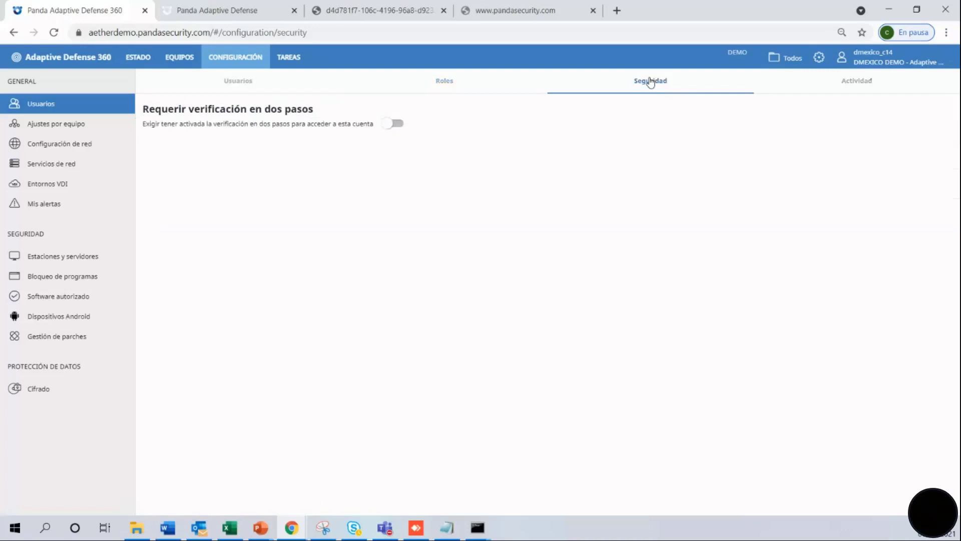
{"action": "left_click", "coordinate": [849, 79]}
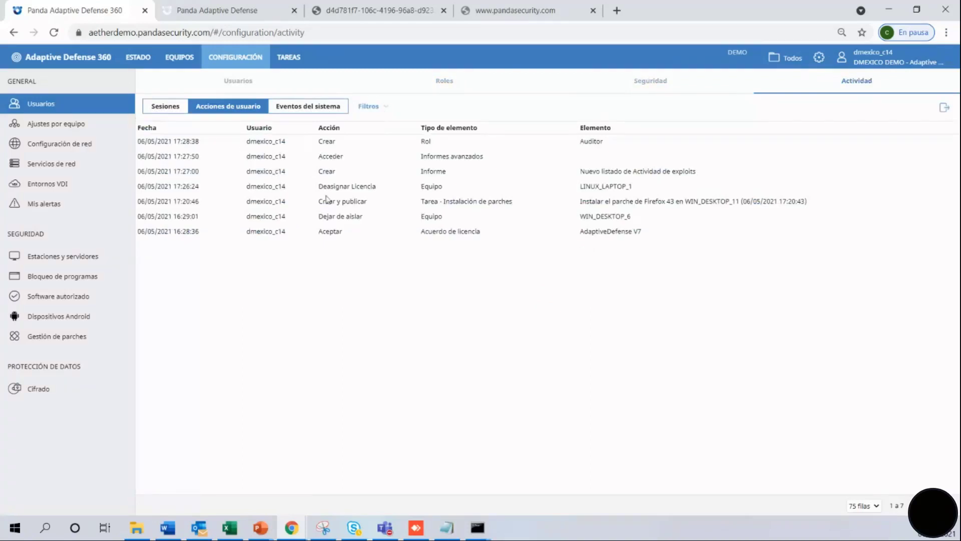
{"action": "left_click", "coordinate": [168, 113]}
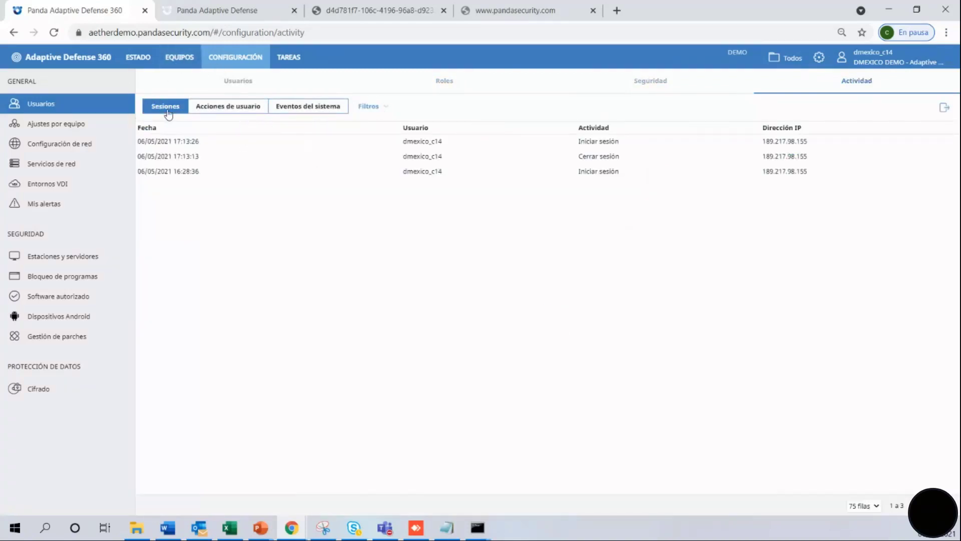
{"action": "left_click", "coordinate": [307, 107]}
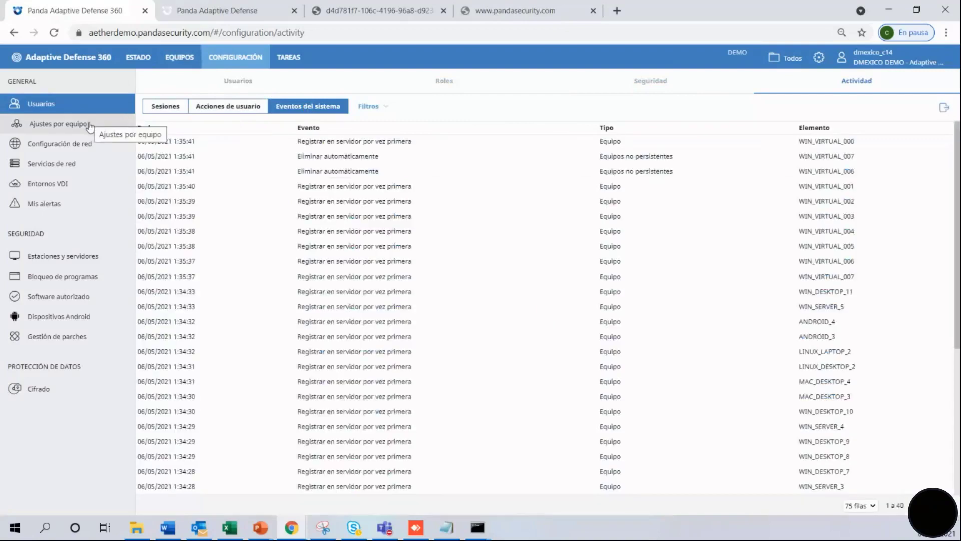
{"action": "left_click", "coordinate": [89, 125]}
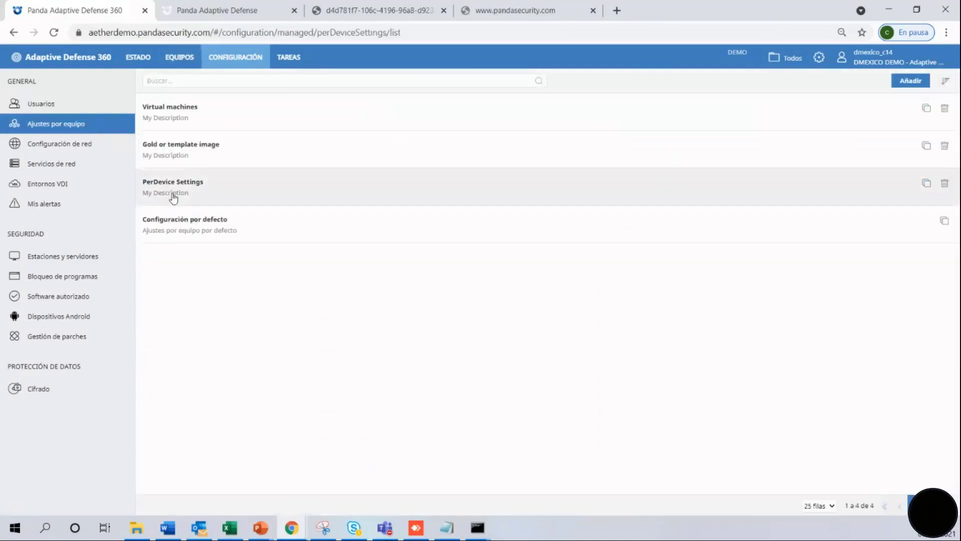
In PerDevice Settings, turn on temporary protection toggling and anti-tamper protection.
{"action": "left_click", "coordinate": [173, 197]}
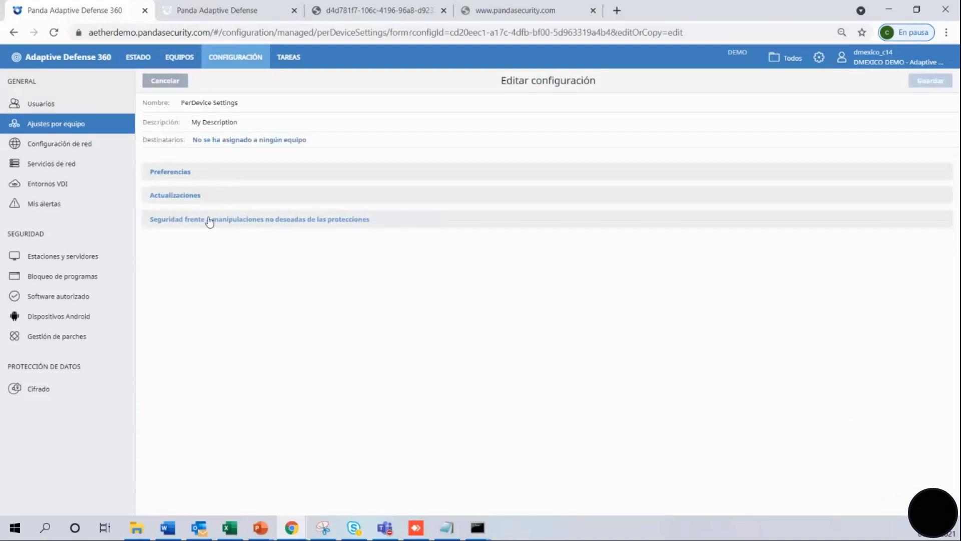
{"action": "left_click", "coordinate": [209, 220]}
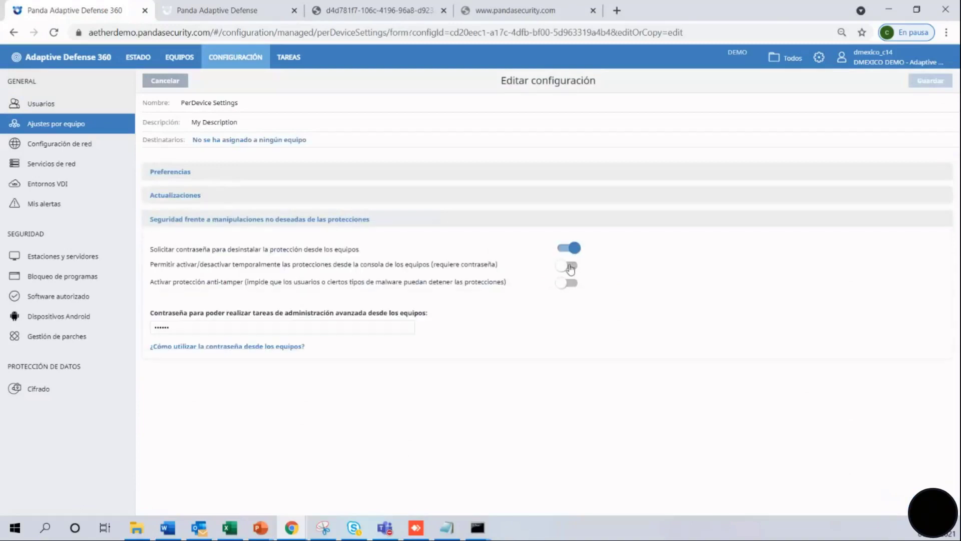
{"action": "left_click", "coordinate": [571, 269]}
{"action": "left_click", "coordinate": [574, 285]}
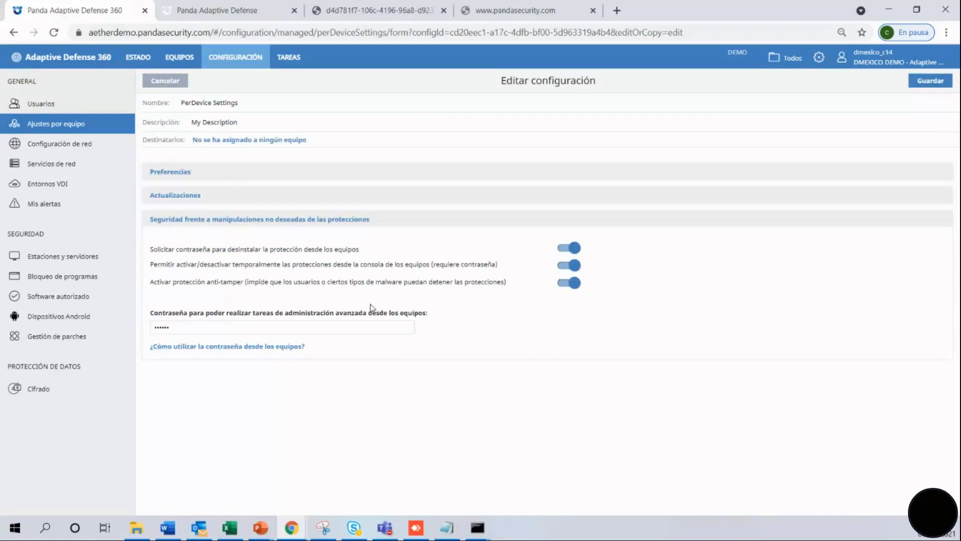
{"action": "left_click", "coordinate": [74, 145]}
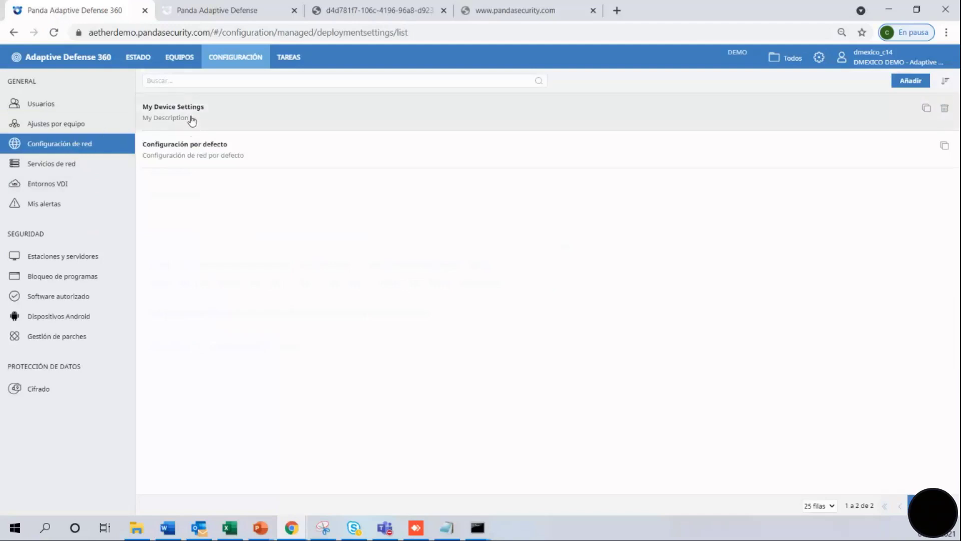
Inspect My Device Settings' language option and the network services settings, then open Añadir equipos.
{"action": "left_click", "coordinate": [192, 120]}
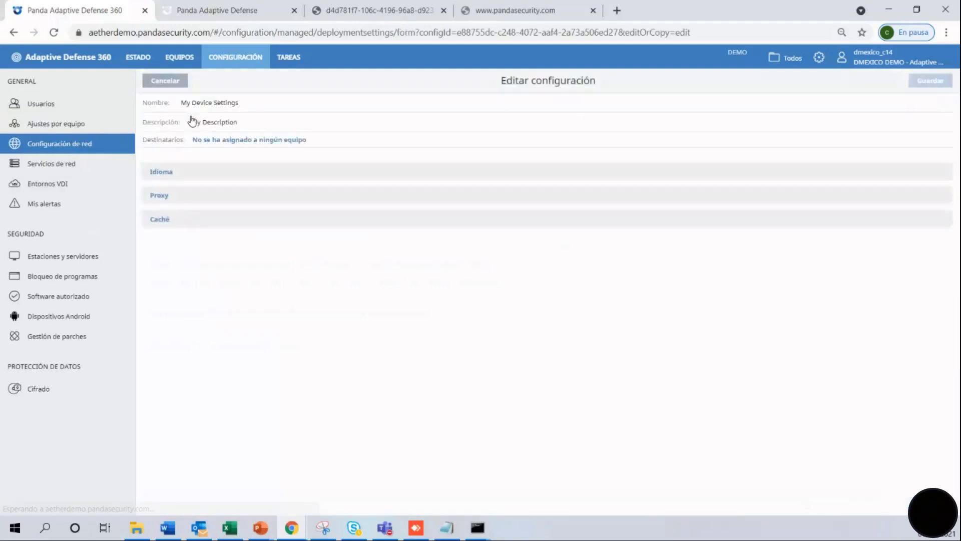
{"action": "left_click", "coordinate": [171, 176]}
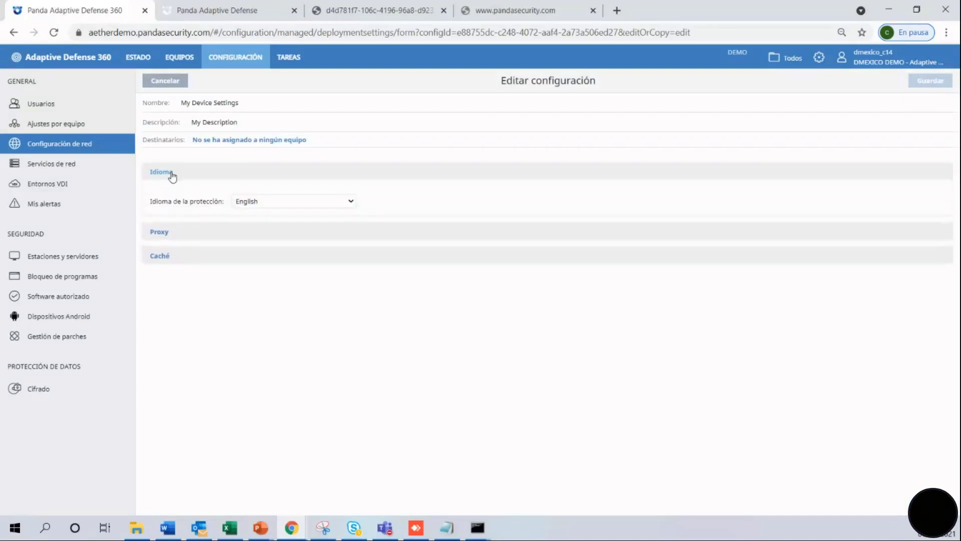
{"action": "left_click", "coordinate": [172, 175]}
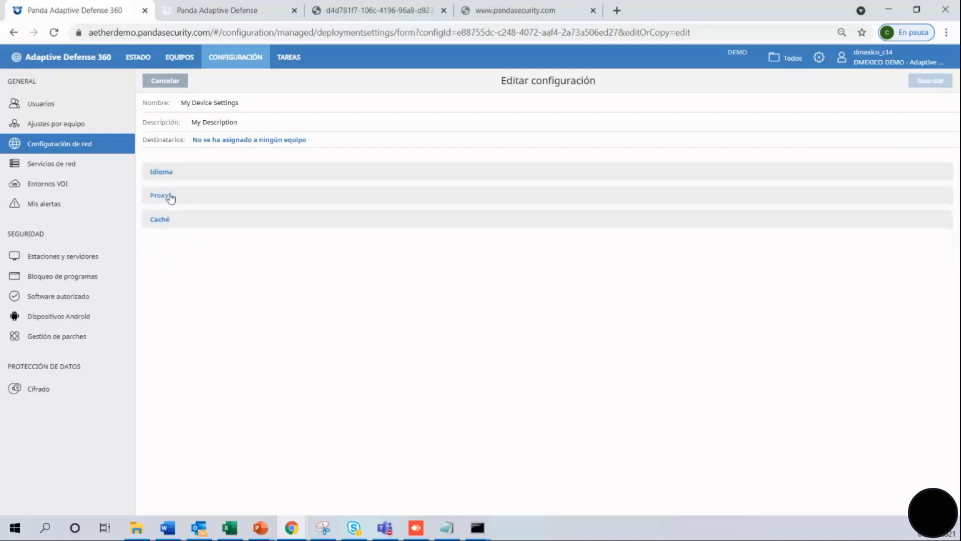
{"action": "left_click", "coordinate": [90, 167]}
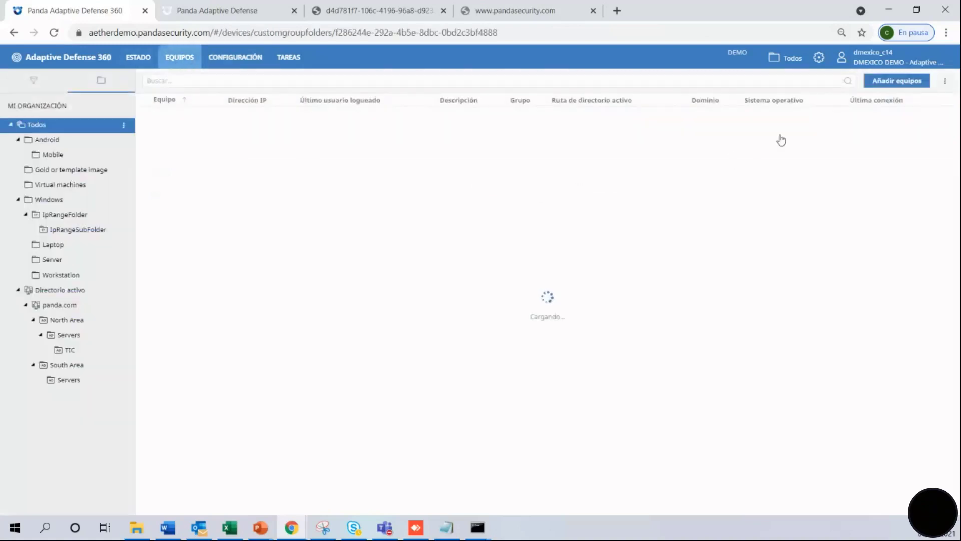
{"action": "left_click", "coordinate": [879, 80]}
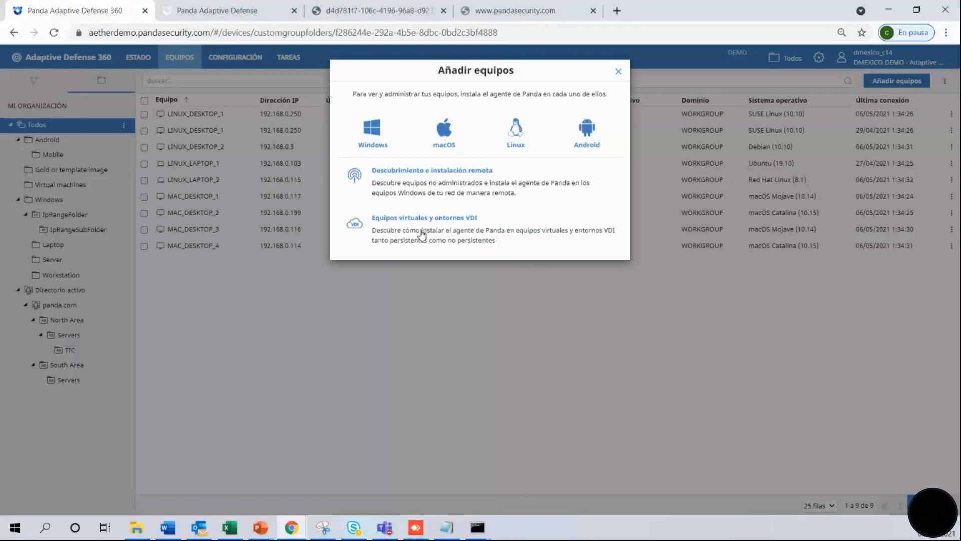
View the Windows agent installation options, then close the dialog.
{"action": "left_click", "coordinate": [382, 130]}
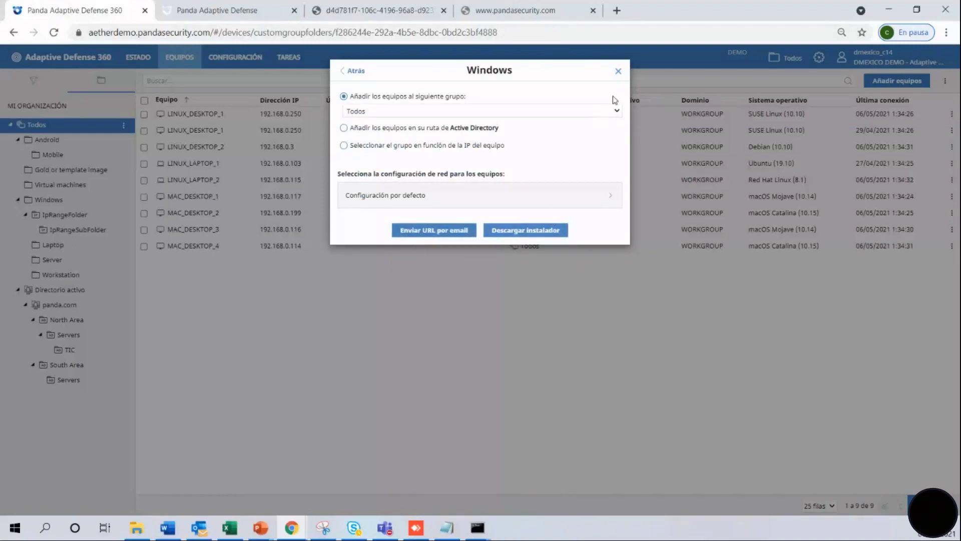
{"action": "left_click", "coordinate": [618, 71]}
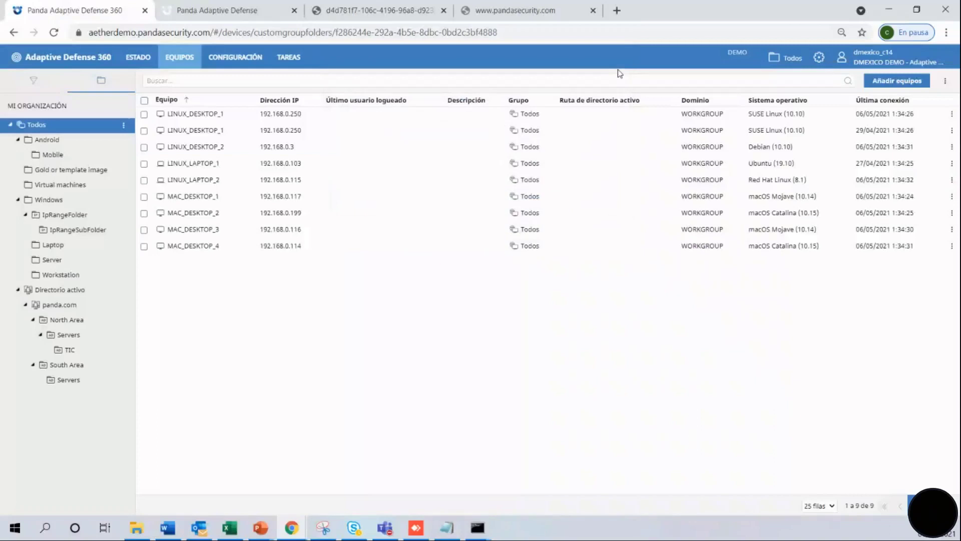
View the discovery computers under Configuración, then open the Seguridad status dashboard.
{"action": "left_click", "coordinate": [248, 59]}
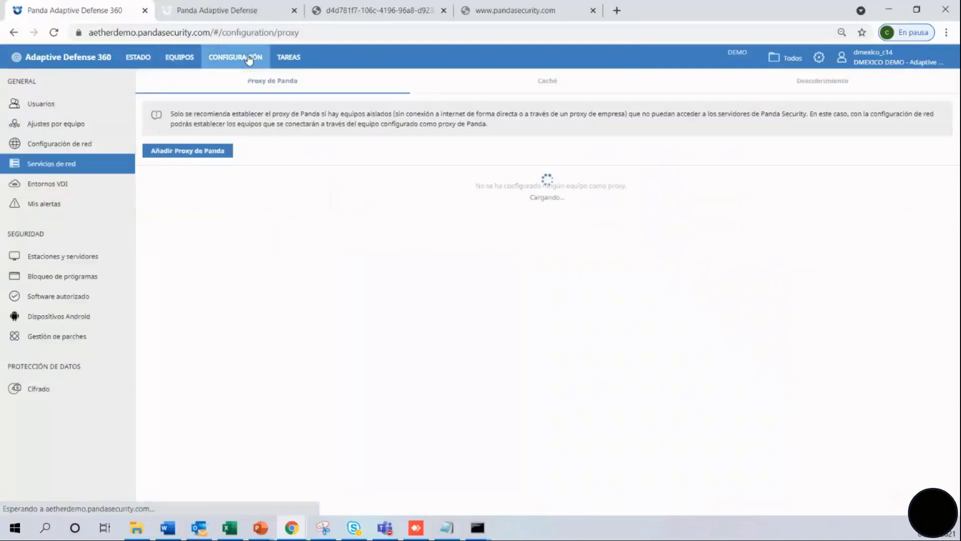
{"action": "left_click", "coordinate": [821, 84]}
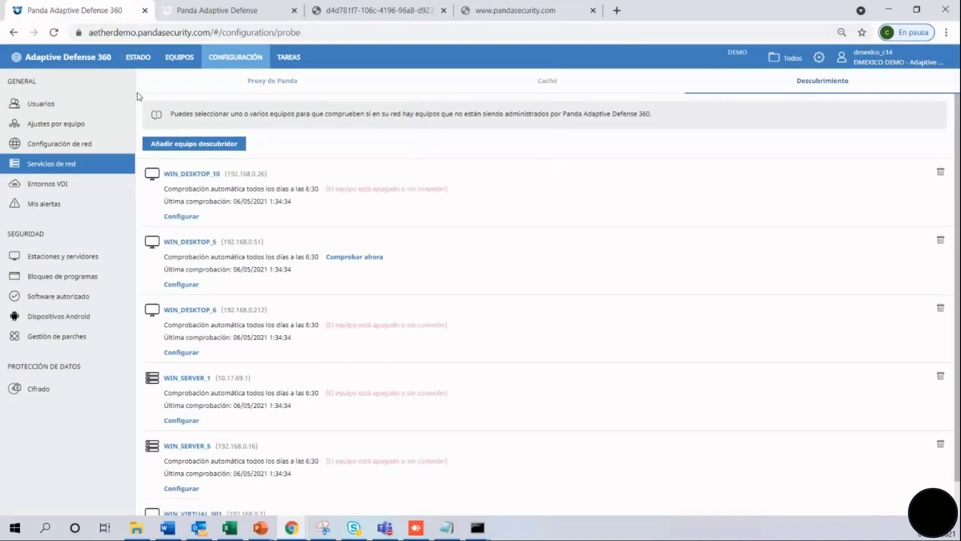
{"action": "left_click", "coordinate": [138, 58]}
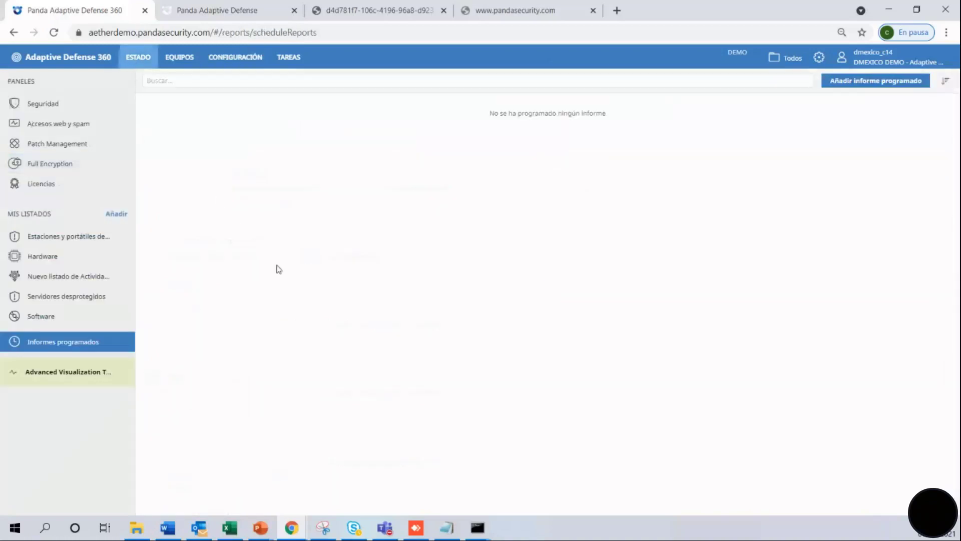
{"action": "left_click", "coordinate": [59, 105]}
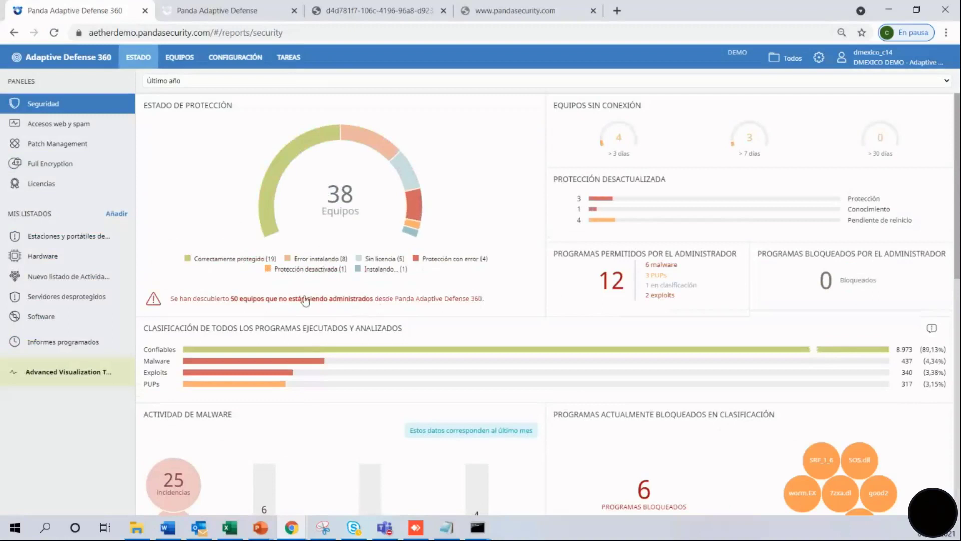
Open the 50 unmanaged computers, select Unmanaged_WIN_SERVER_4073, and view then close the agent install dialog.
{"action": "left_click", "coordinate": [334, 299]}
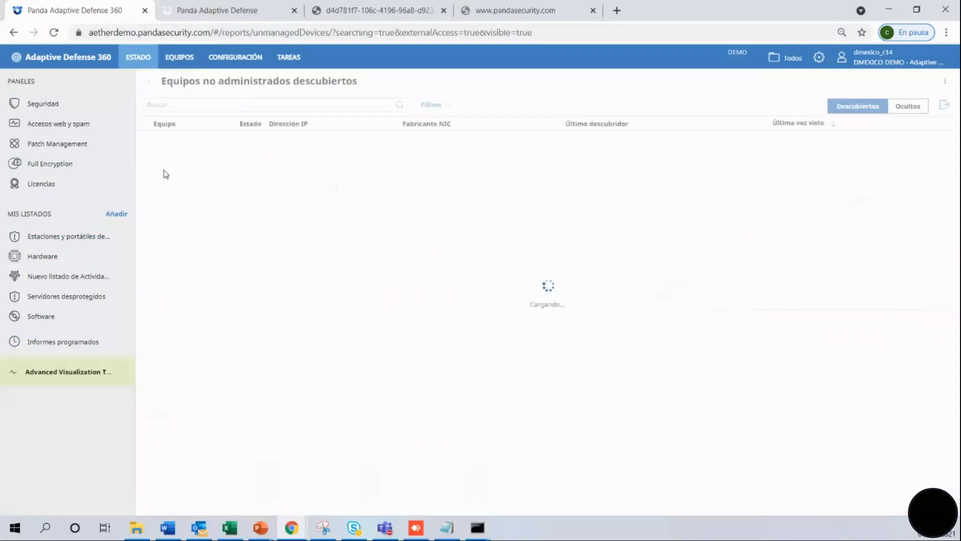
{"action": "left_click", "coordinate": [144, 155]}
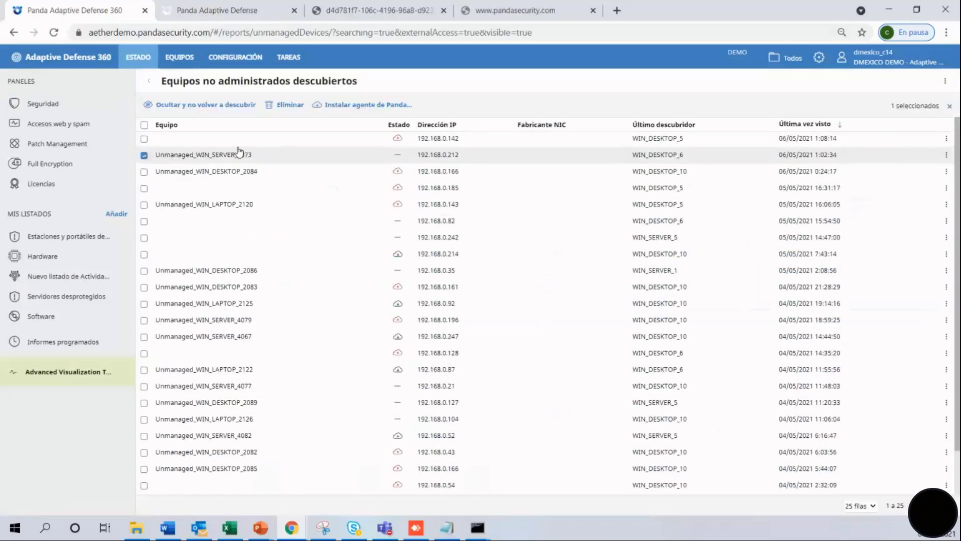
{"action": "left_click", "coordinate": [354, 105]}
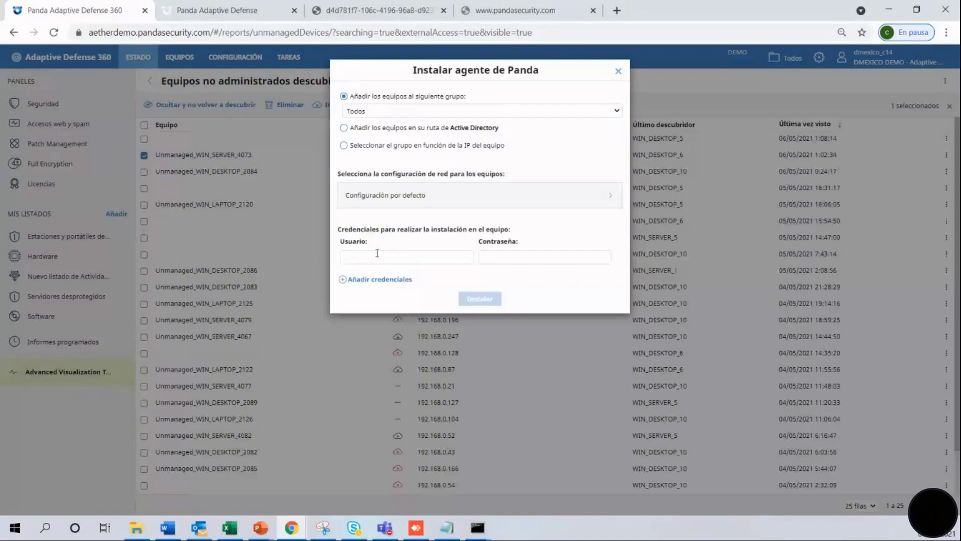
{"action": "left_click", "coordinate": [619, 72]}
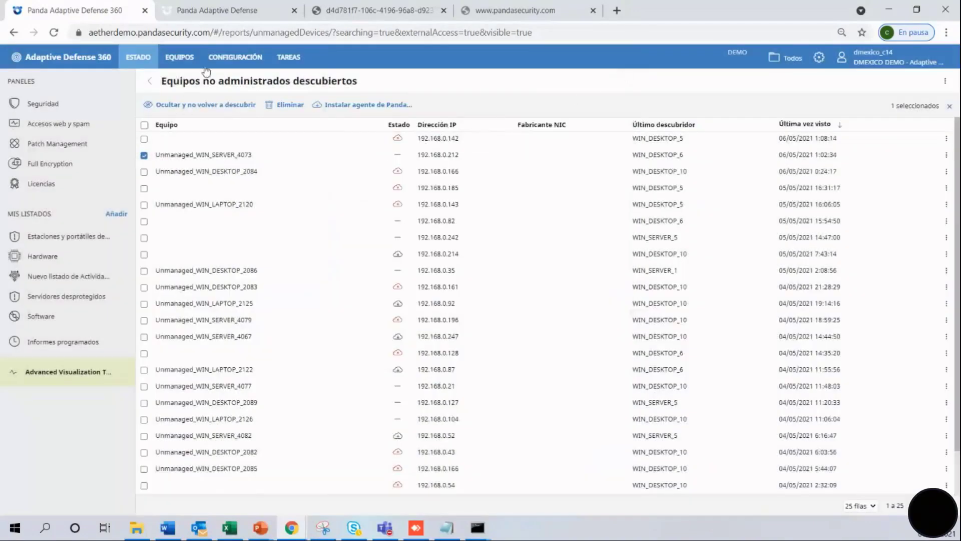
Add WIN_DESKTOP_1 as a cache computer storing data on WINDOWS (C:).
{"action": "left_click", "coordinate": [252, 60]}
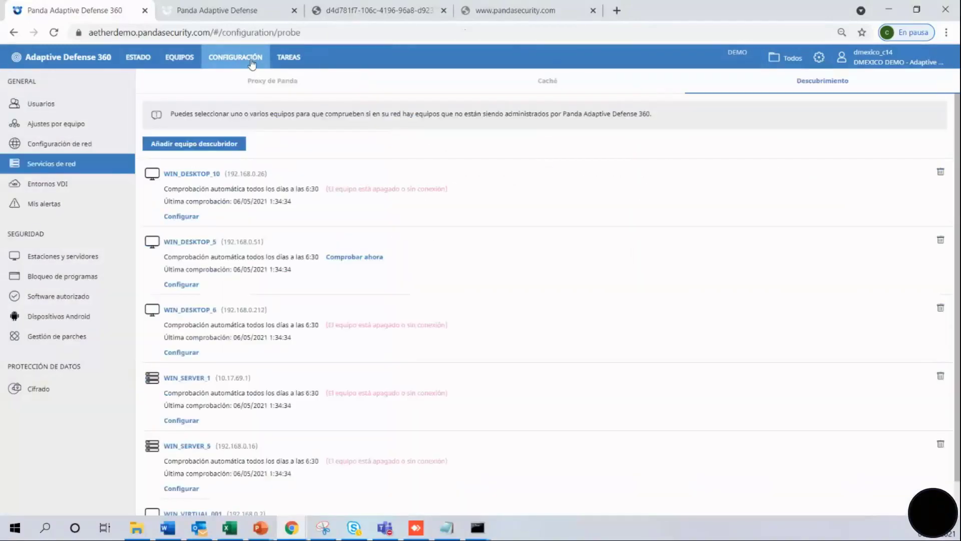
{"action": "left_click", "coordinate": [544, 85]}
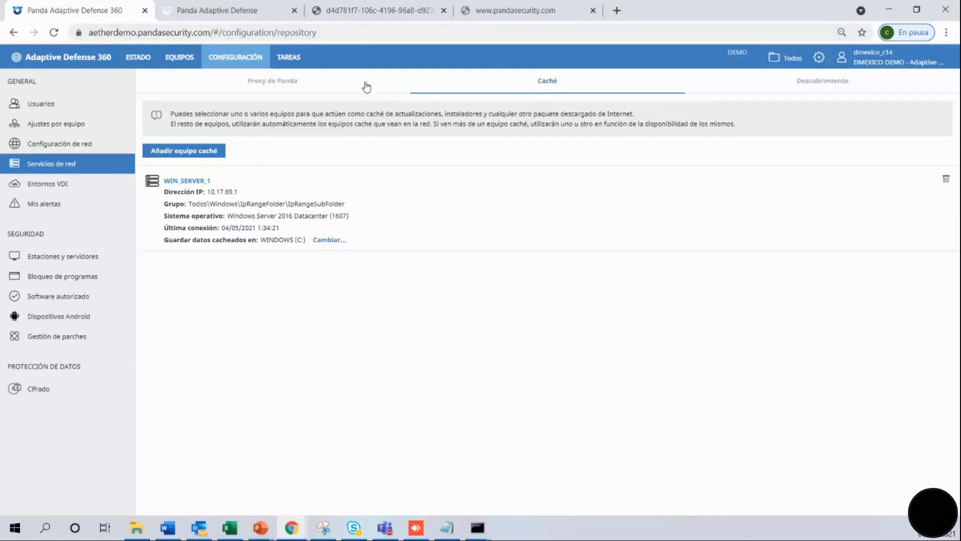
{"action": "left_click_drag", "start_coordinate": [398, 116], "coordinate": [489, 112]}
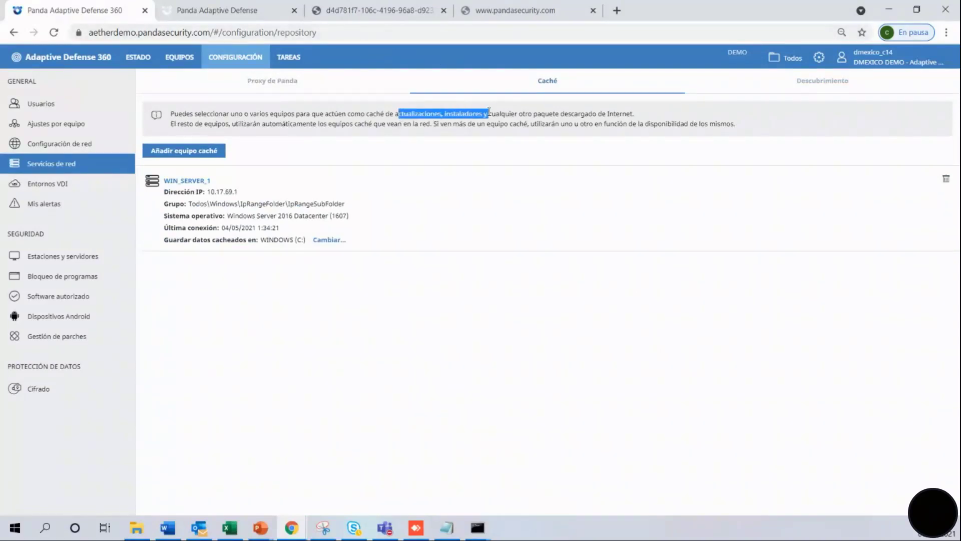
{"action": "left_click", "coordinate": [165, 151]}
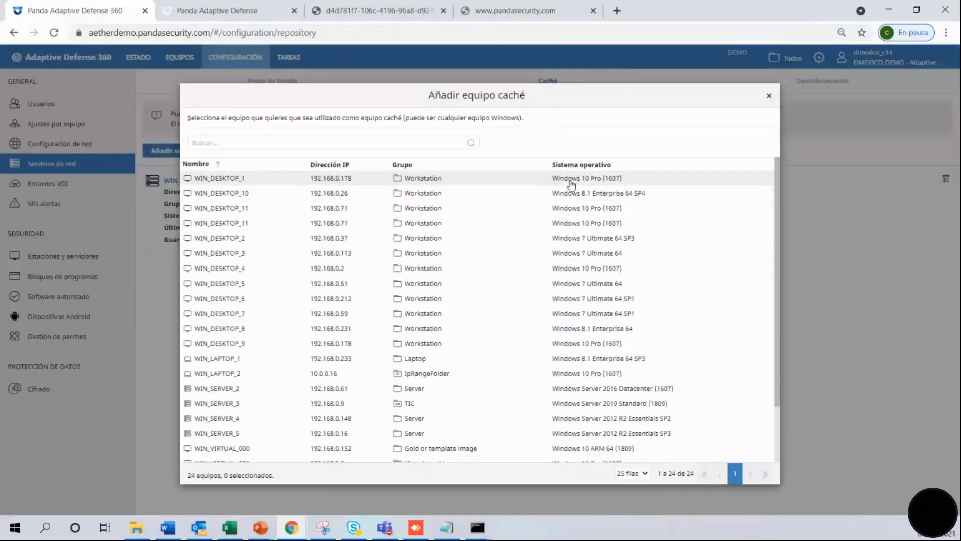
{"action": "left_click", "coordinate": [568, 189]}
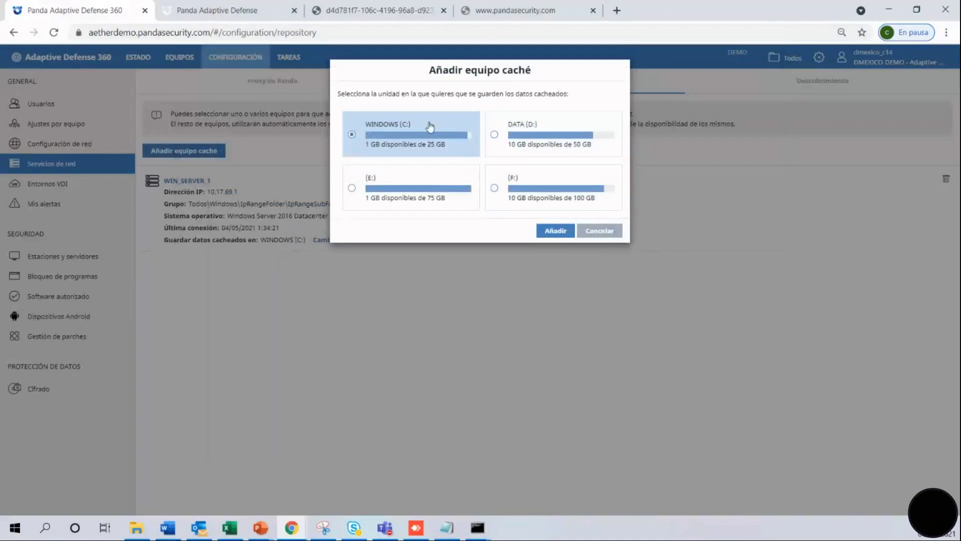
{"action": "left_click", "coordinate": [556, 230]}
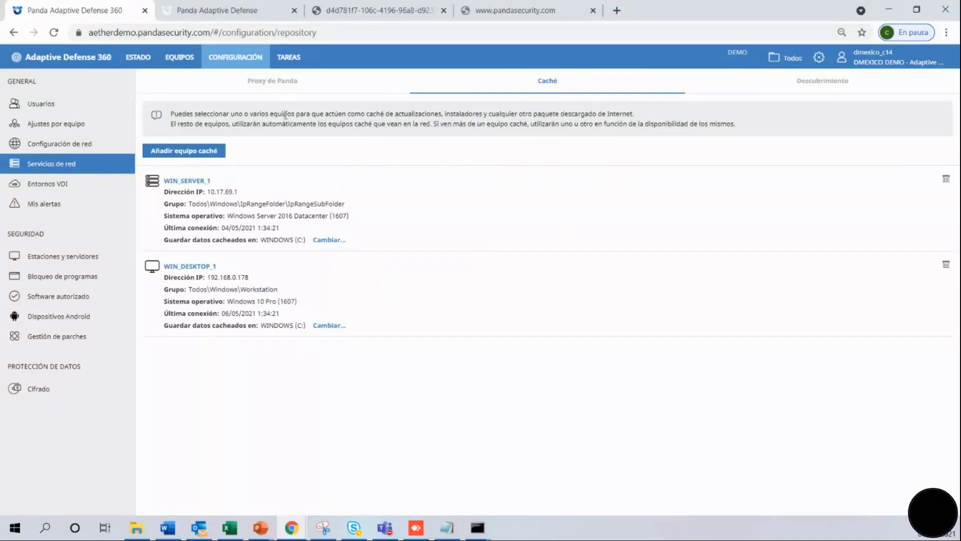
Set WIN_DESKTOP_1 (192.168.0.178) as the Panda proxy.
{"action": "left_click", "coordinate": [270, 83]}
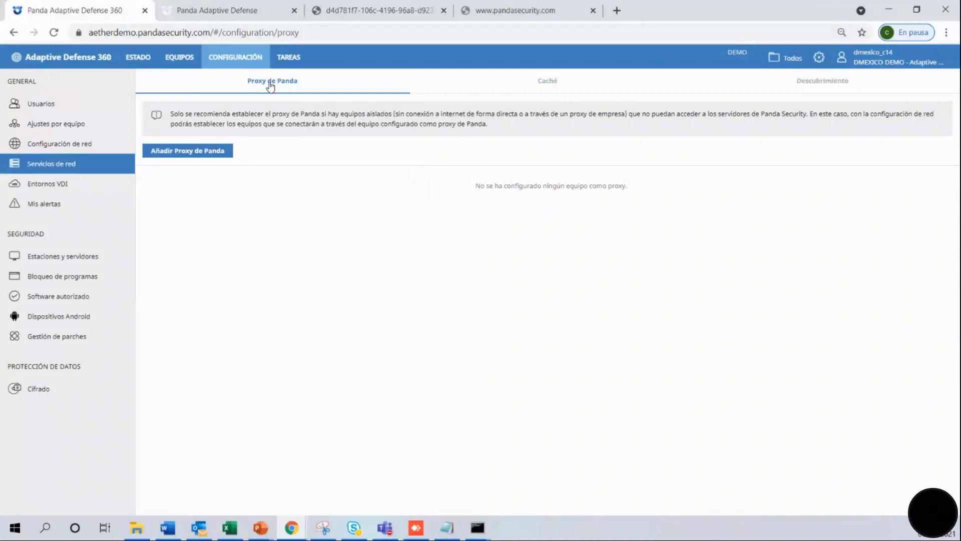
{"action": "left_click", "coordinate": [215, 150]}
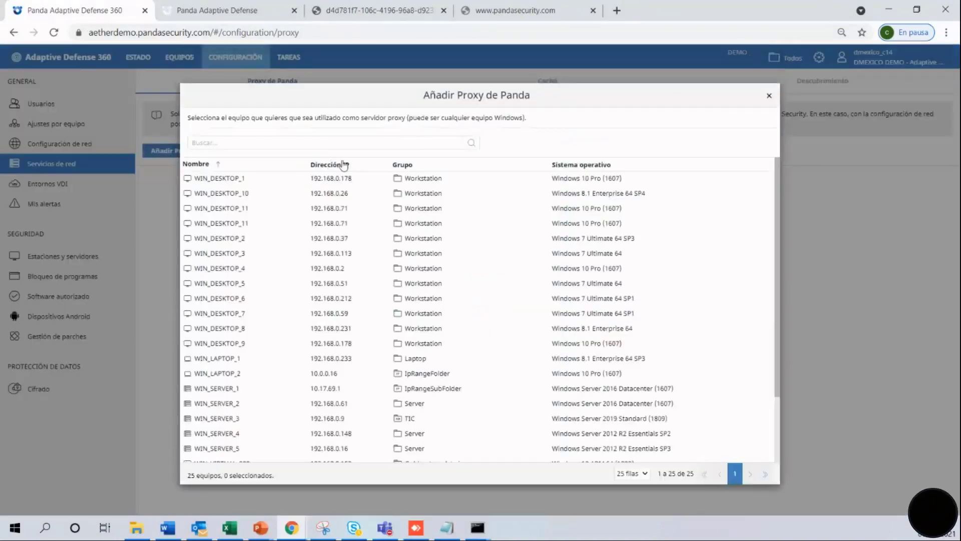
{"action": "left_click", "coordinate": [303, 179]}
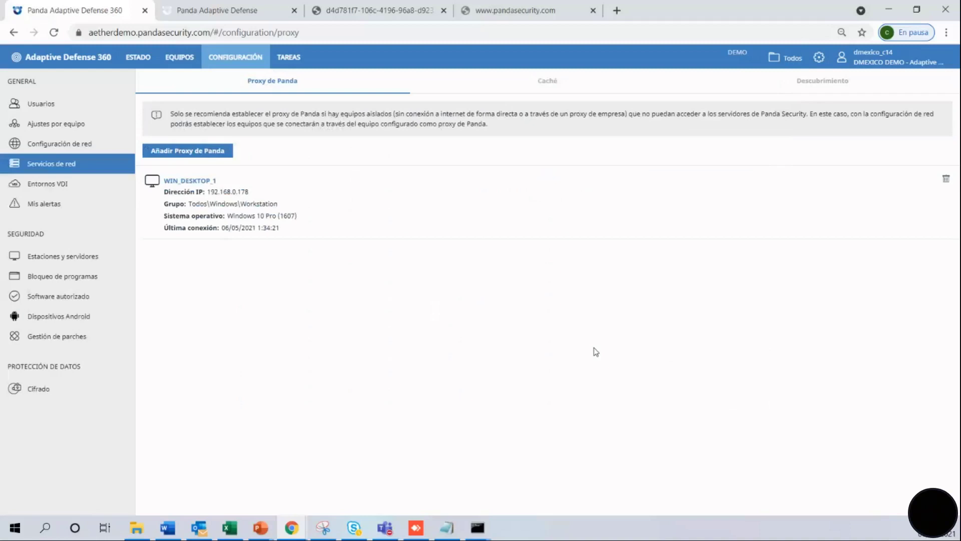
In the WorkstationAndServer Settings General section, enable 'Desinstalar automáticamente protecciones de otros fabricantes'.
{"action": "left_click", "coordinate": [77, 185]}
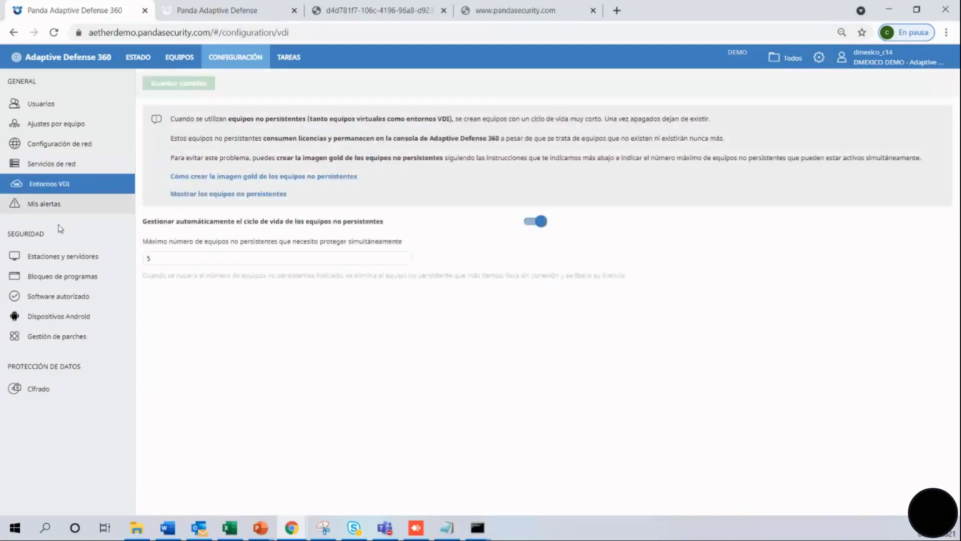
{"action": "left_click", "coordinate": [63, 264]}
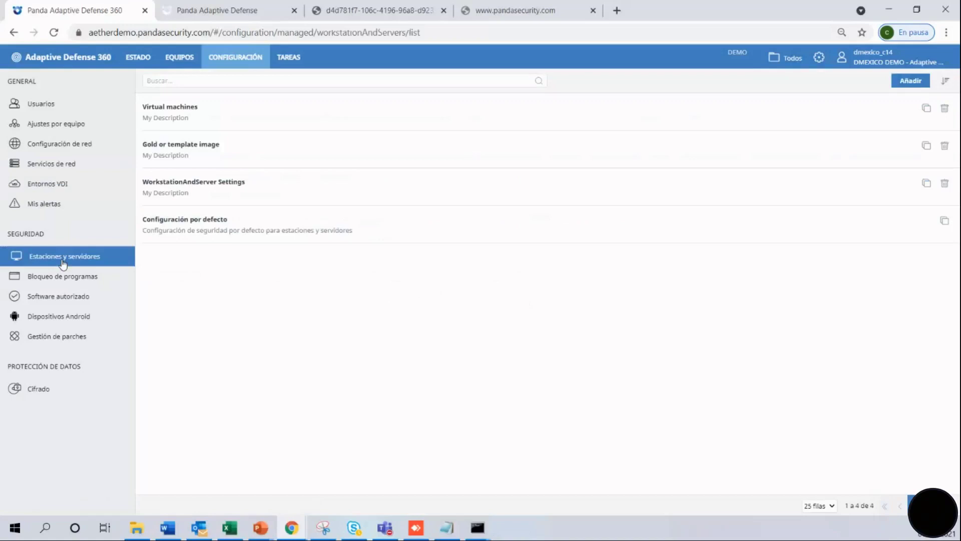
{"action": "left_click_drag", "start_coordinate": [203, 183], "coordinate": [204, 190]}
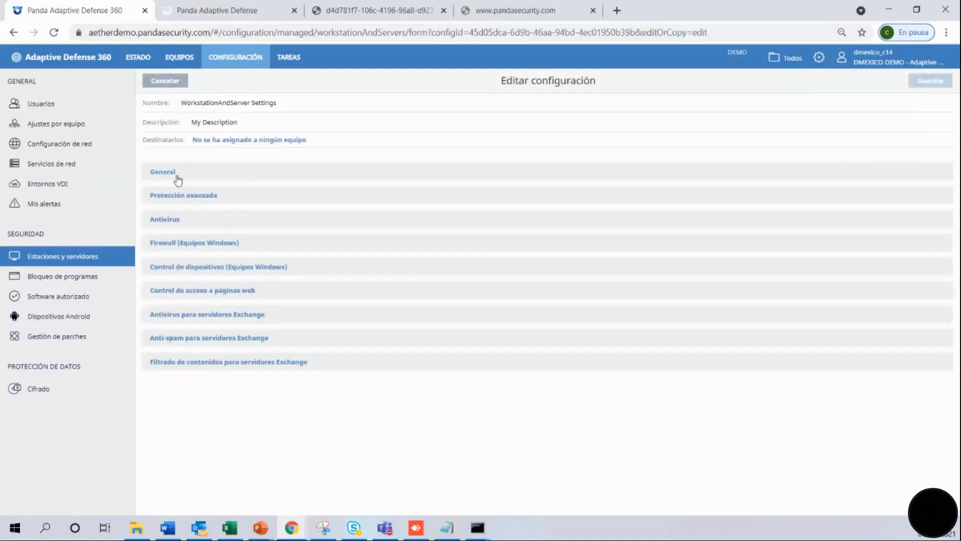
{"action": "left_click", "coordinate": [170, 174]}
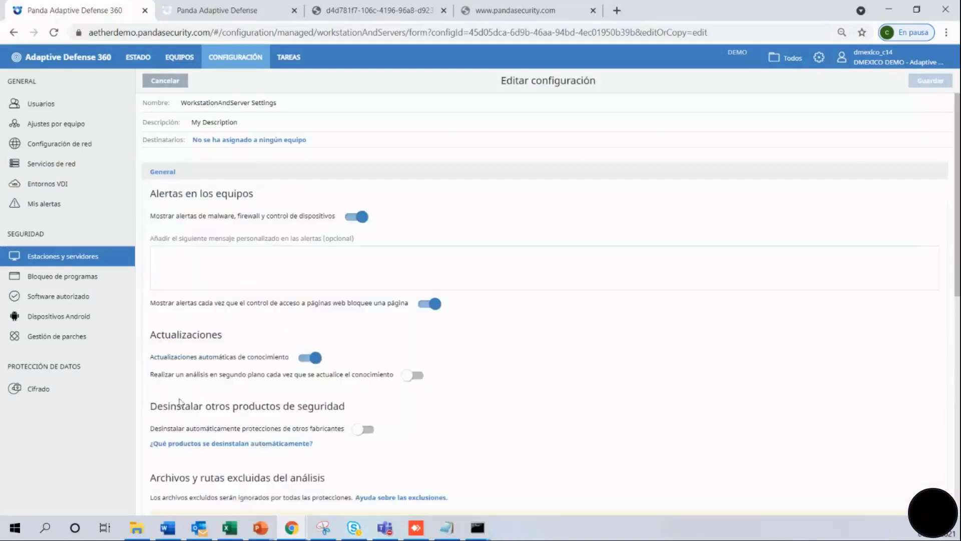
{"action": "left_click_drag", "start_coordinate": [151, 405], "coordinate": [349, 410]}
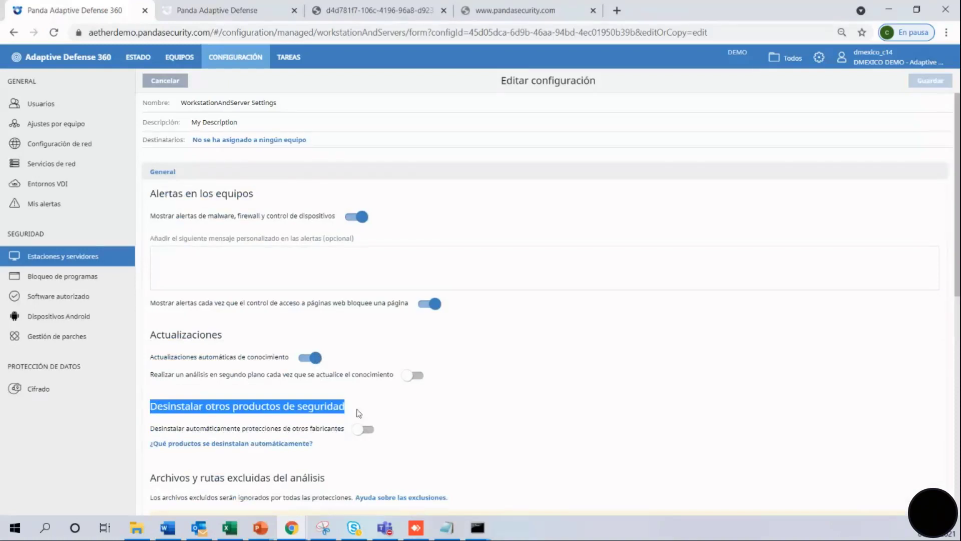
{"action": "left_click", "coordinate": [370, 431]}
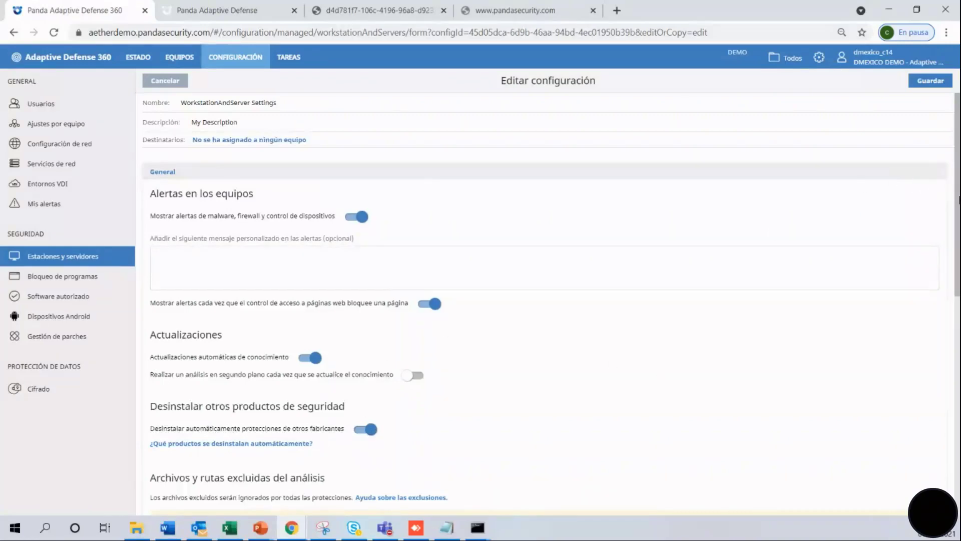
{"action": "scroll", "coordinate": [958, 317], "scroll_direction": "down", "scroll_amount": 2}
{"action": "scroll", "coordinate": [958, 317], "scroll_direction": "down", "scroll_amount": 3}
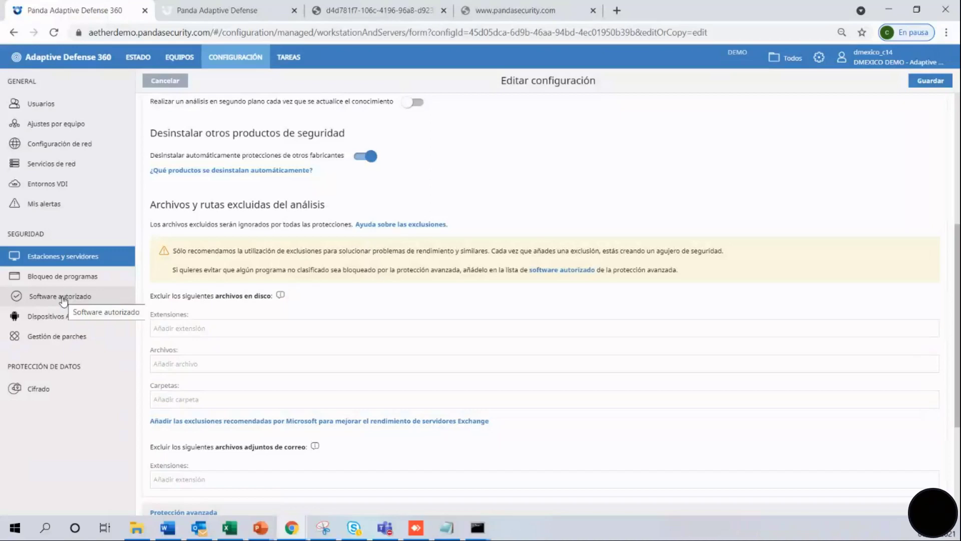
Open the Authorized Software profile, preview a properties-based program rule with exact version, then cancel it.
{"action": "left_click", "coordinate": [62, 299]}
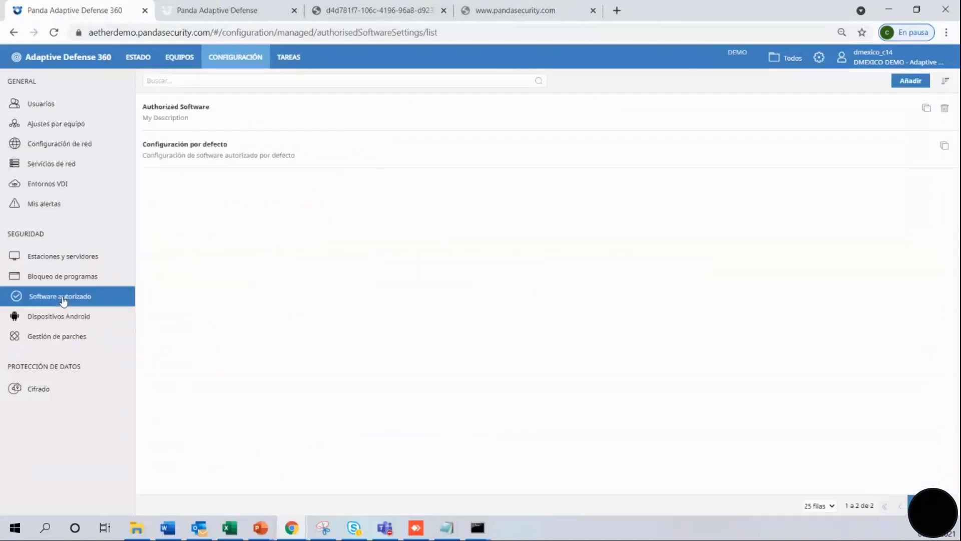
{"action": "left_click", "coordinate": [217, 118]}
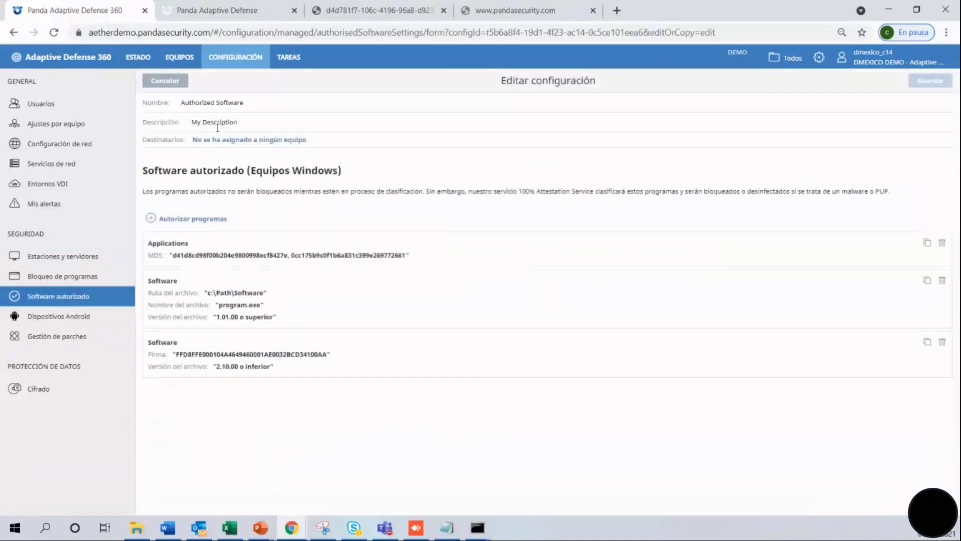
{"action": "left_click", "coordinate": [155, 220]}
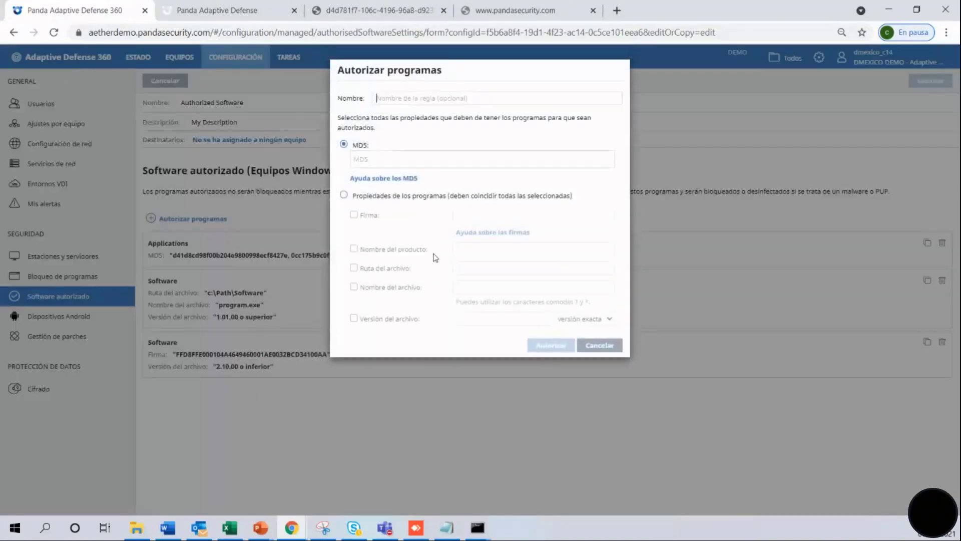
{"action": "left_click", "coordinate": [357, 159]}
{"action": "left_click", "coordinate": [344, 195]}
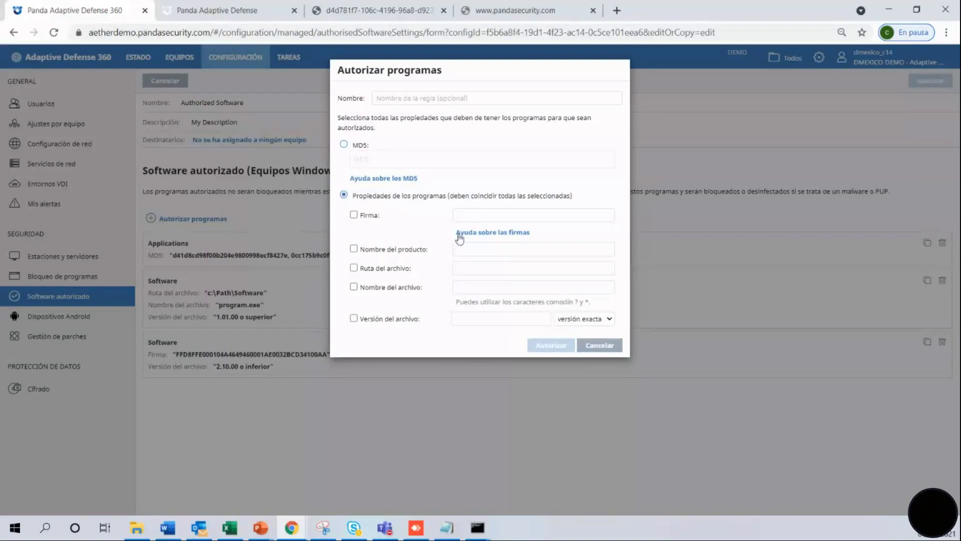
{"action": "left_click", "coordinate": [612, 323]}
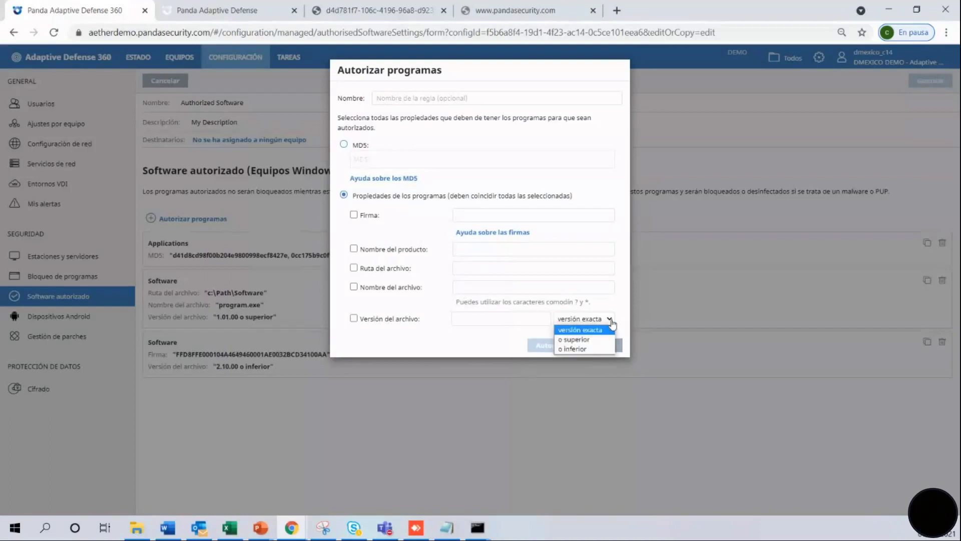
{"action": "left_click", "coordinate": [769, 263]}
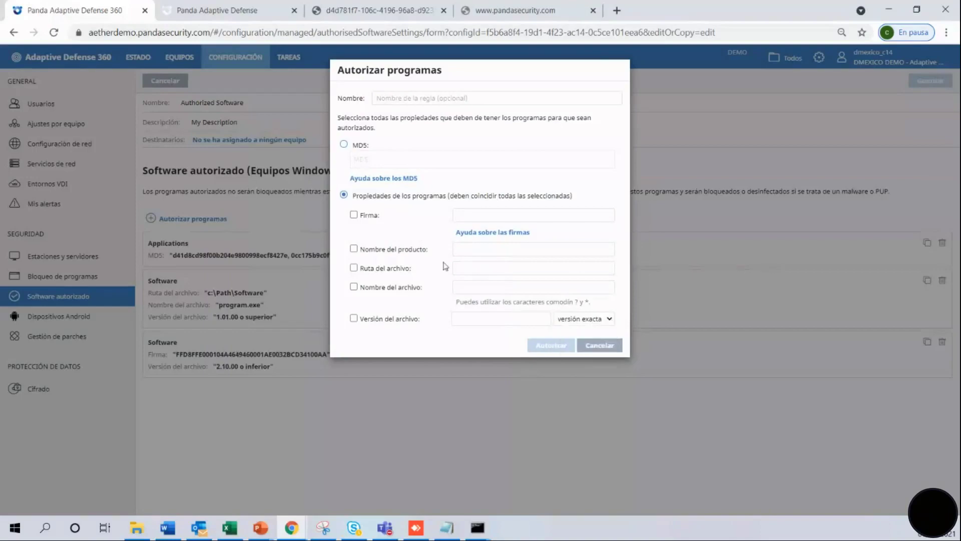
{"action": "left_click", "coordinate": [601, 346]}
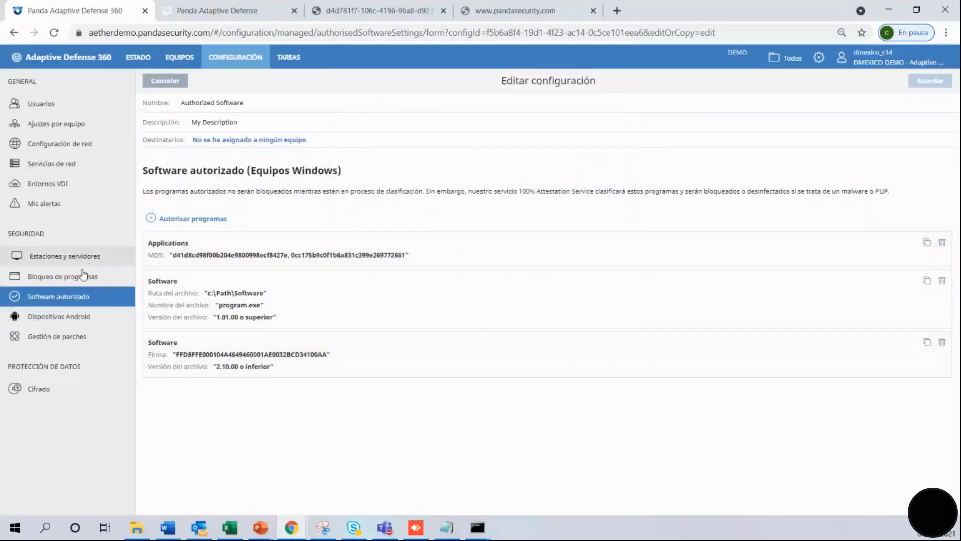
Set the WorkstationAndServer Settings advanced protection operating mode to Lock, via Hardening, and confirm.
{"action": "left_click", "coordinate": [91, 256]}
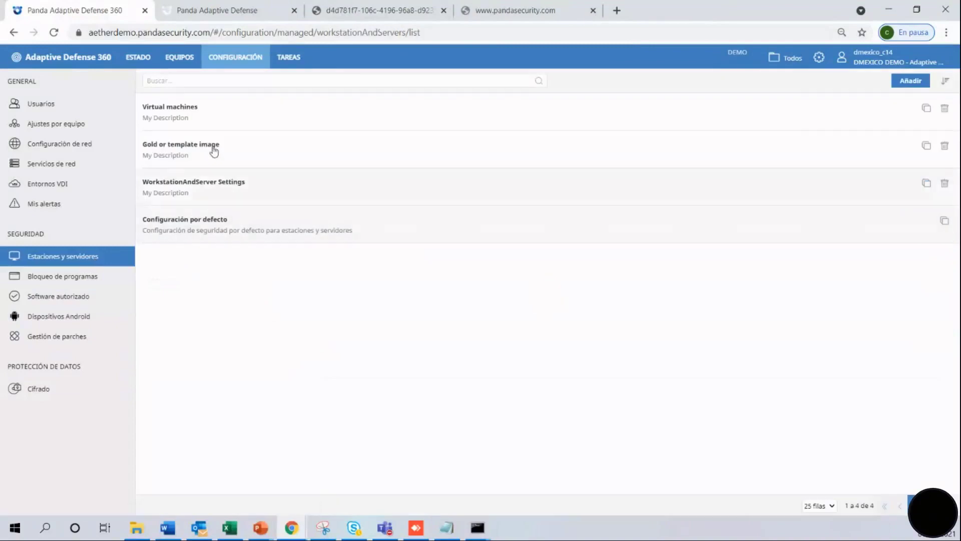
{"action": "left_click", "coordinate": [195, 192]}
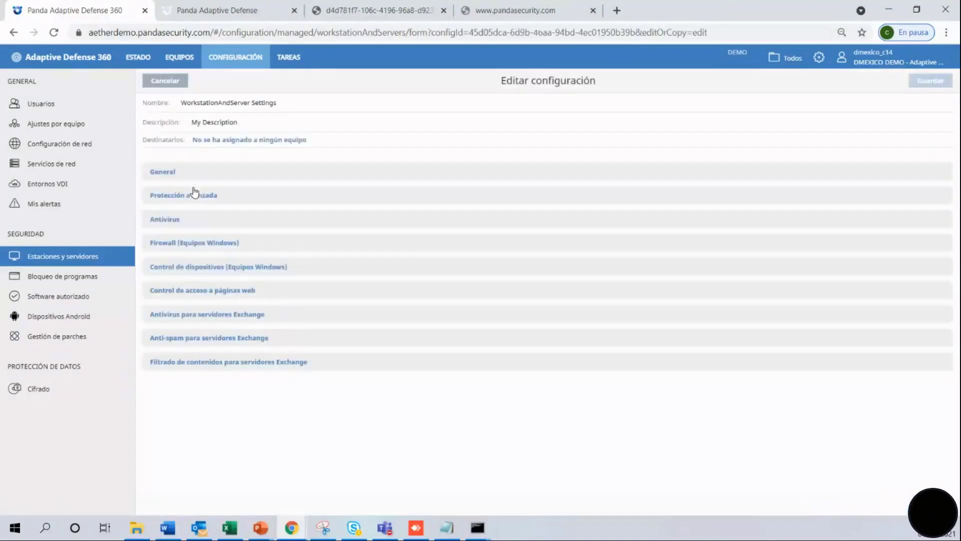
{"action": "left_click", "coordinate": [184, 199]}
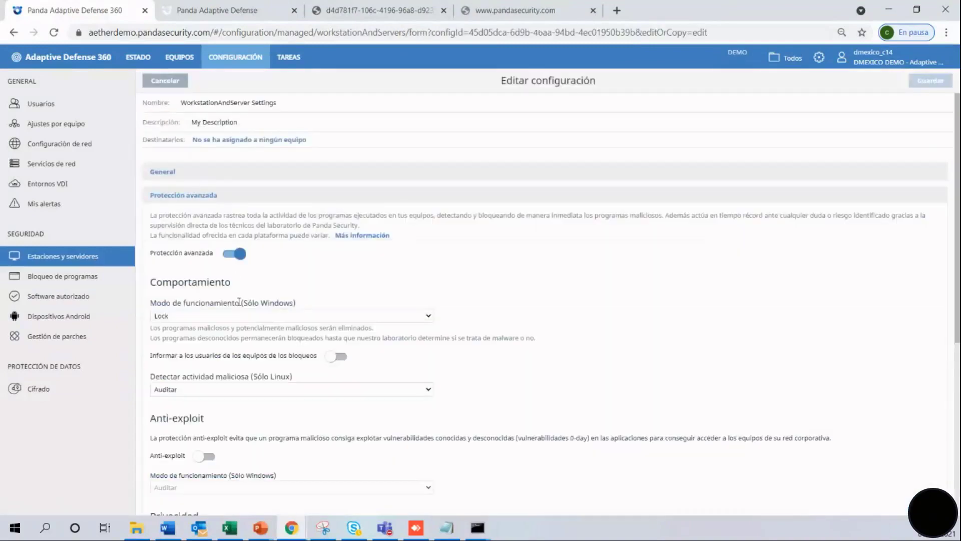
{"action": "left_click", "coordinate": [428, 318]}
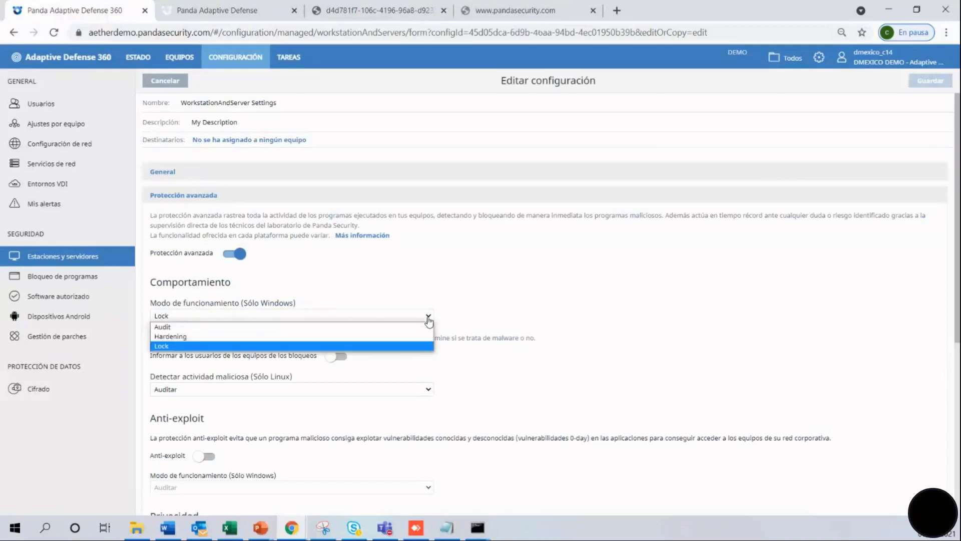
{"action": "left_click", "coordinate": [293, 336]}
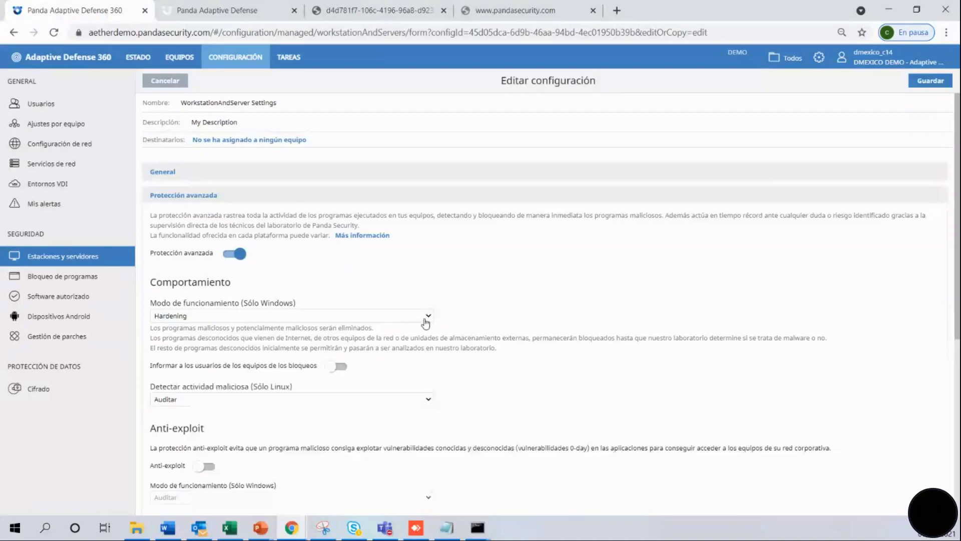
{"action": "left_click", "coordinate": [426, 318]}
{"action": "left_click", "coordinate": [345, 347]}
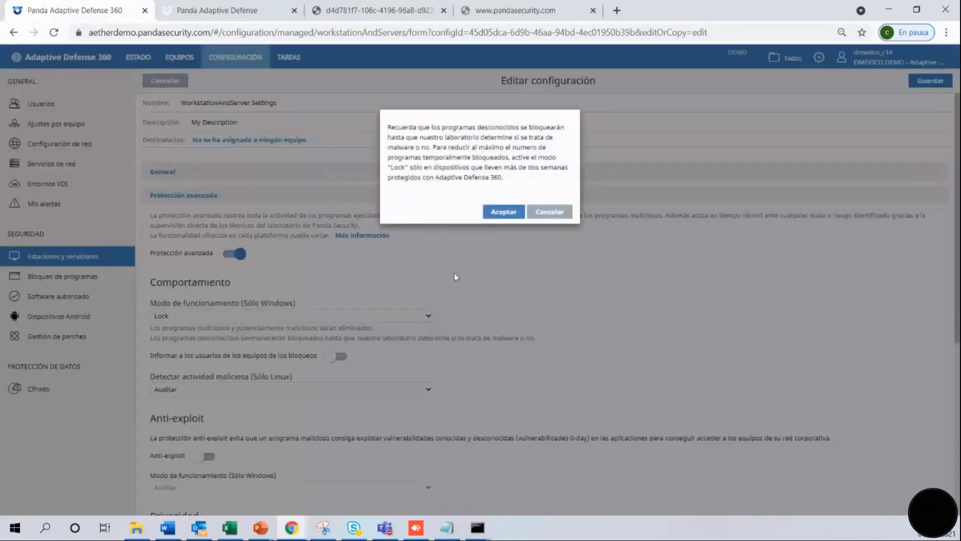
{"action": "left_click", "coordinate": [504, 212]}
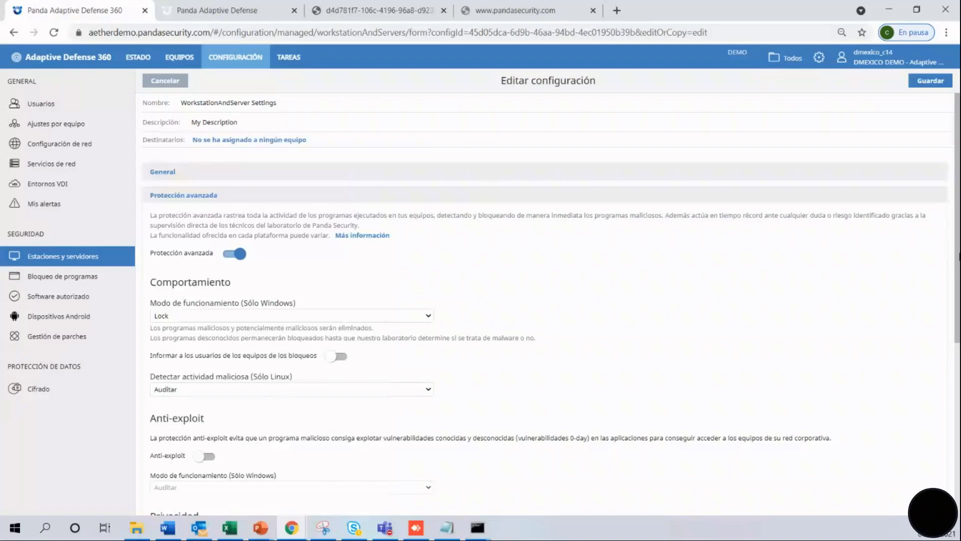
Switch on Anti-exploit protection and review its description.
{"action": "left_click_drag", "start_coordinate": [958, 260], "coordinate": [958, 373]}
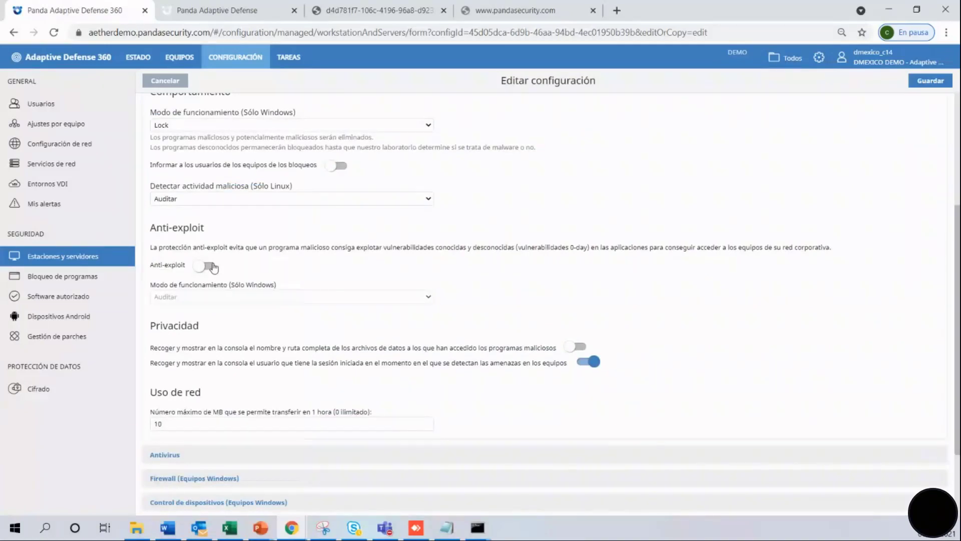
{"action": "left_click", "coordinate": [213, 267]}
{"action": "left_click_drag", "start_coordinate": [375, 247], "coordinate": [590, 256]}
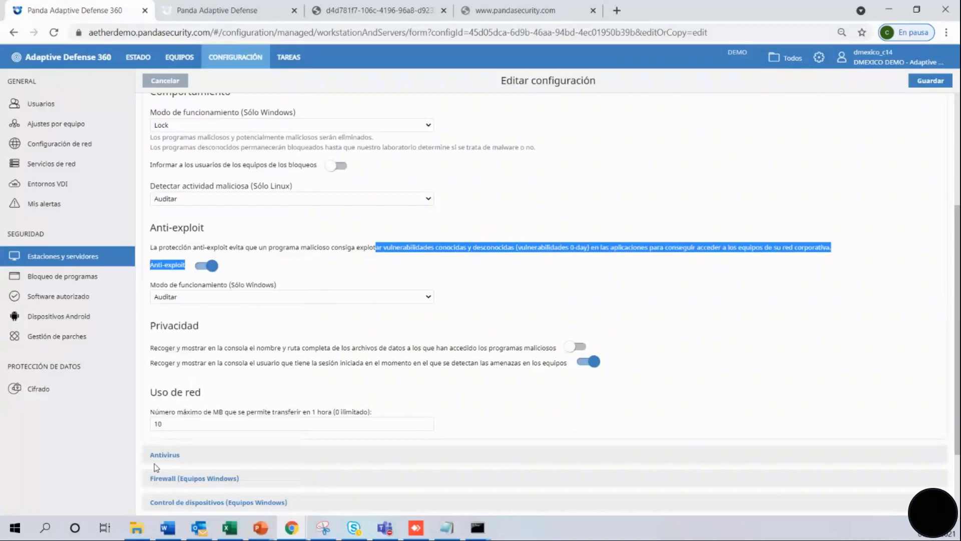
{"action": "scroll", "coordinate": [958, 300], "scroll_direction": "down", "scroll_amount": 2}
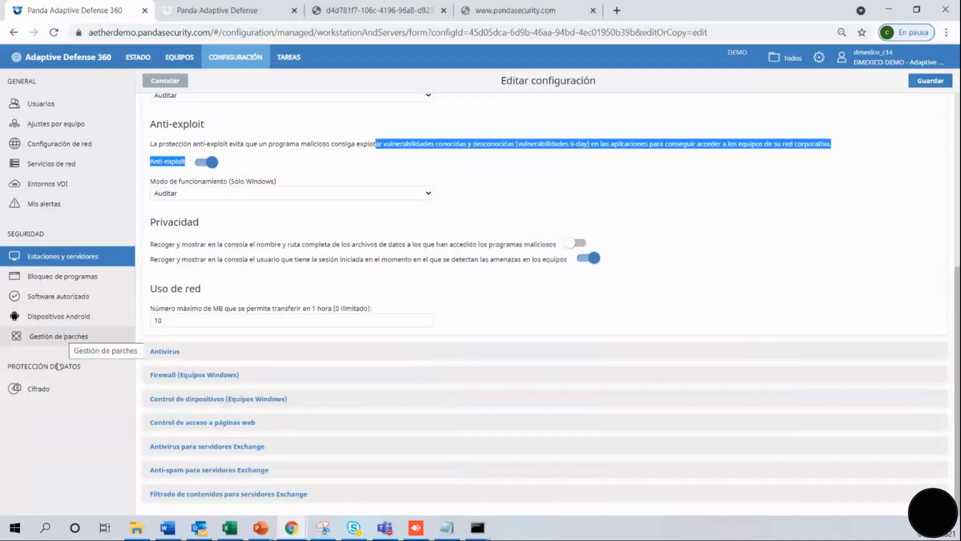
Open ANDROID_3 from the Mobile folder, check its CPU hardware details, then view its 92 installed programs.
{"action": "left_click", "coordinate": [177, 63]}
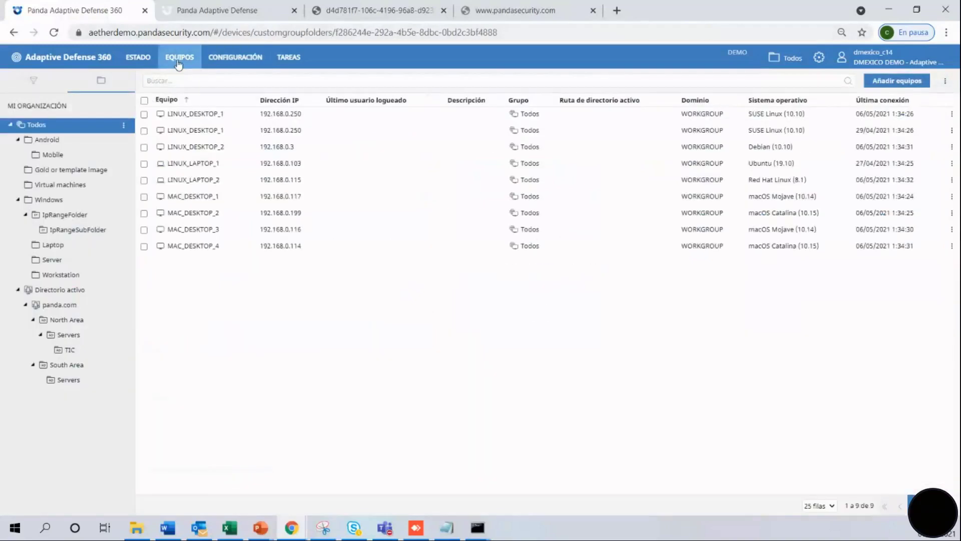
{"action": "left_click", "coordinate": [58, 157]}
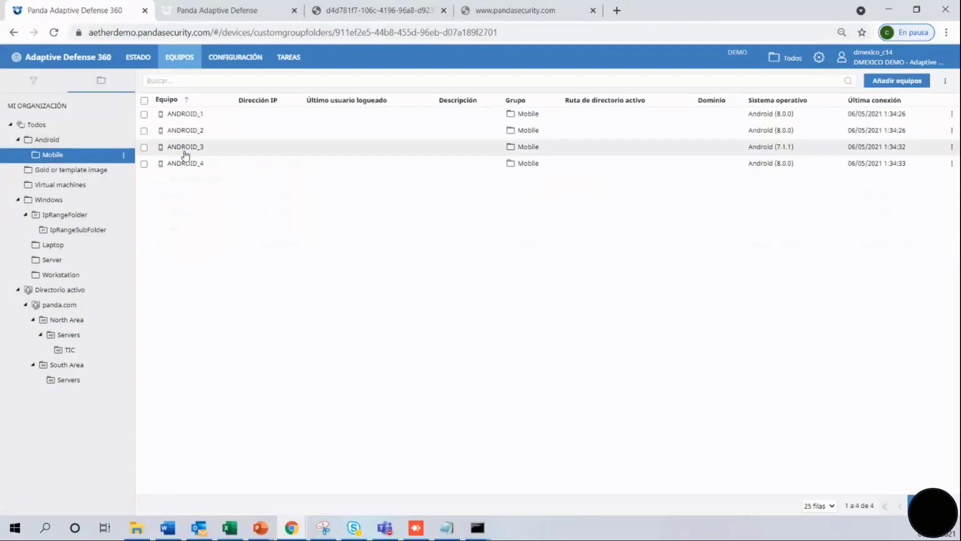
{"action": "left_click", "coordinate": [185, 147]}
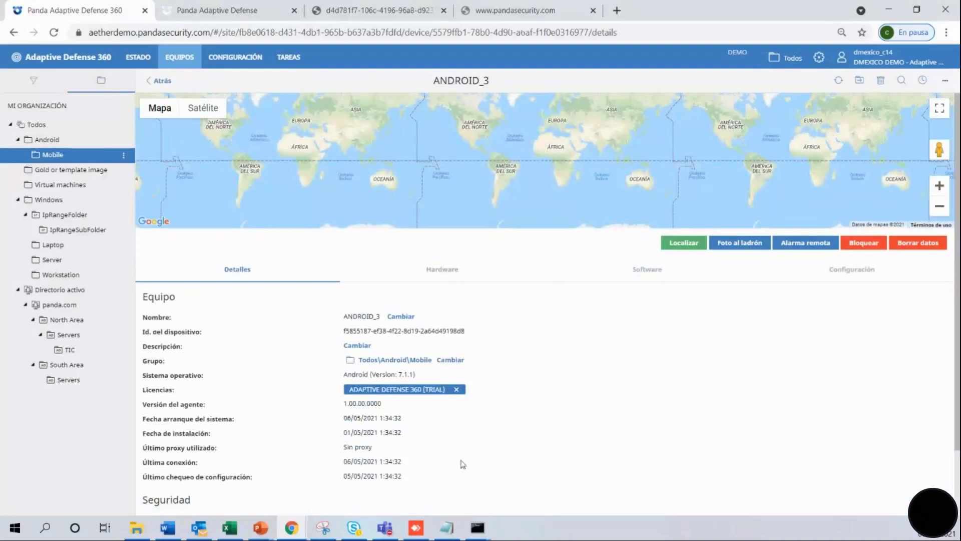
{"action": "left_click", "coordinate": [451, 272]}
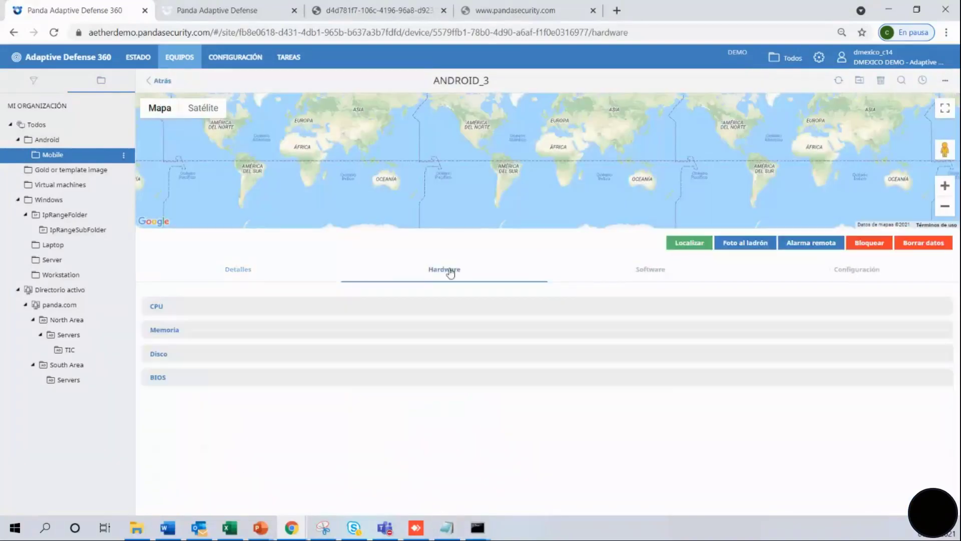
{"action": "left_click", "coordinate": [170, 311]}
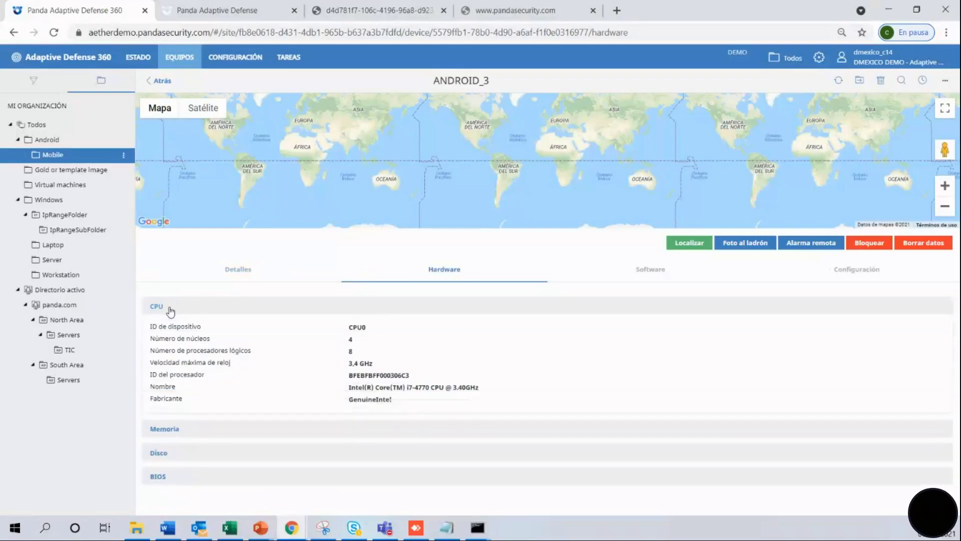
{"action": "left_click", "coordinate": [170, 312]}
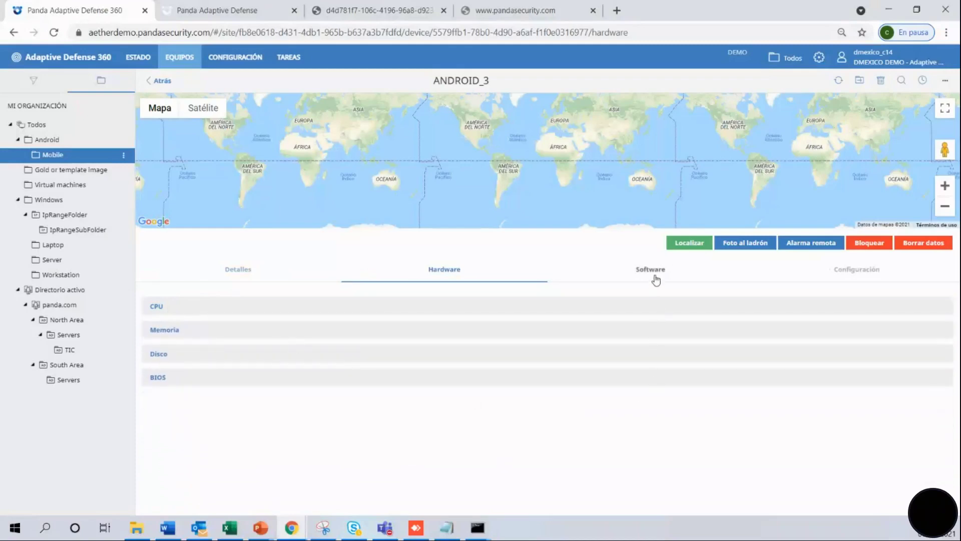
{"action": "left_click", "coordinate": [656, 272]}
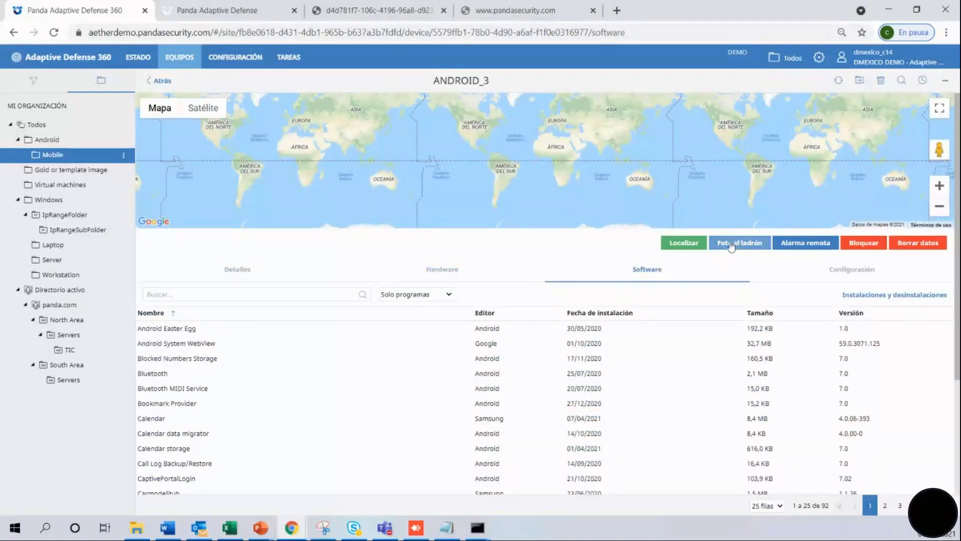
Locate ANDROID_3 on the map and request a thief photo on screen touch, e-mailed to the recipient's address.
{"action": "left_click", "coordinate": [696, 243]}
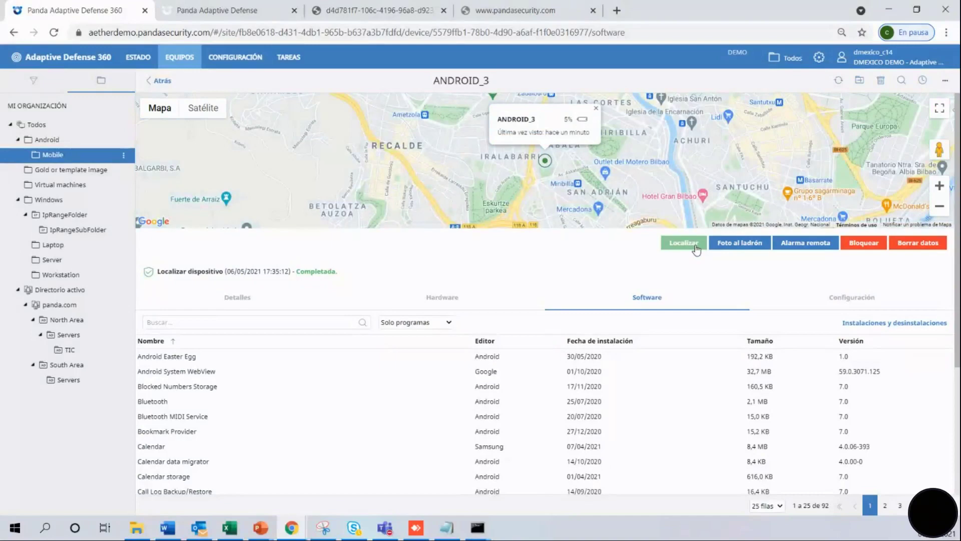
{"action": "left_click", "coordinate": [722, 246]}
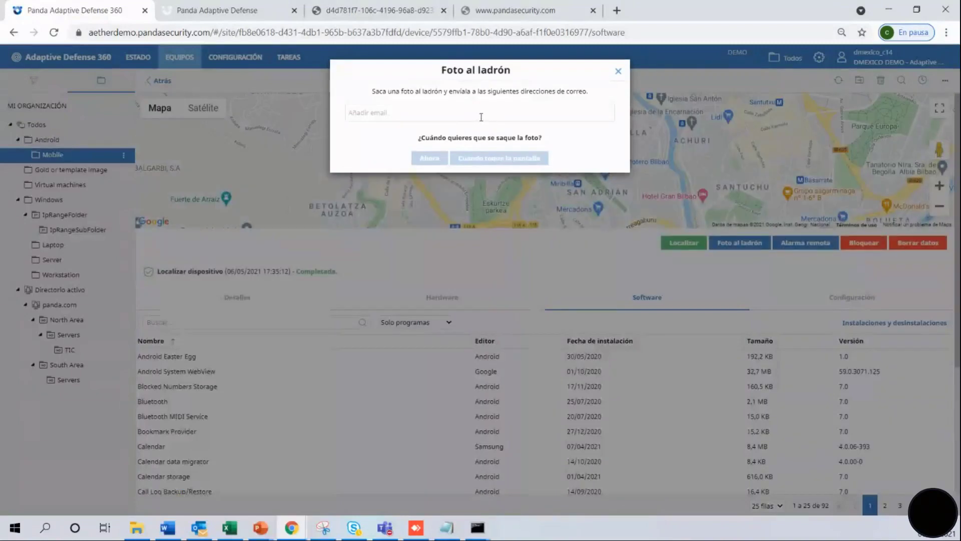
{"action": "key", "text": "Return"}
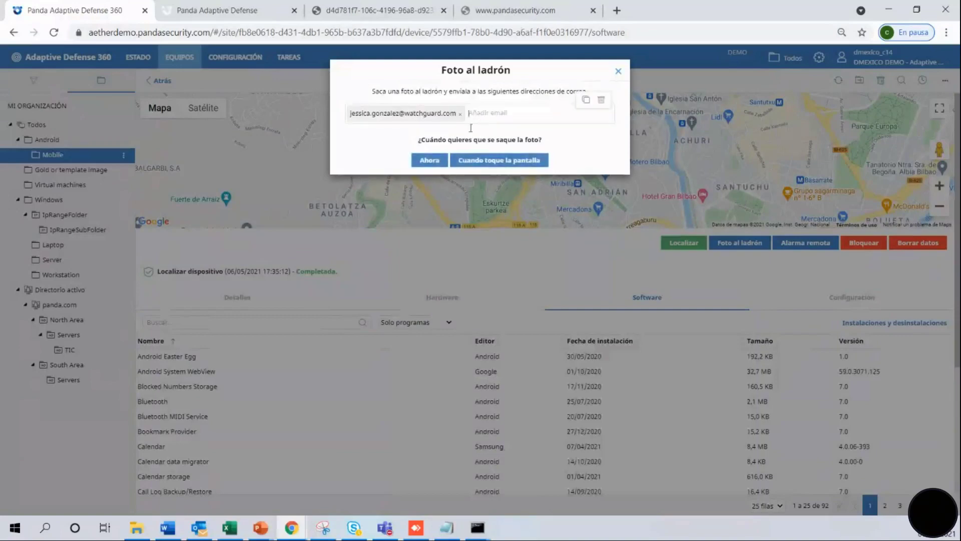
{"action": "left_click", "coordinate": [485, 160]}
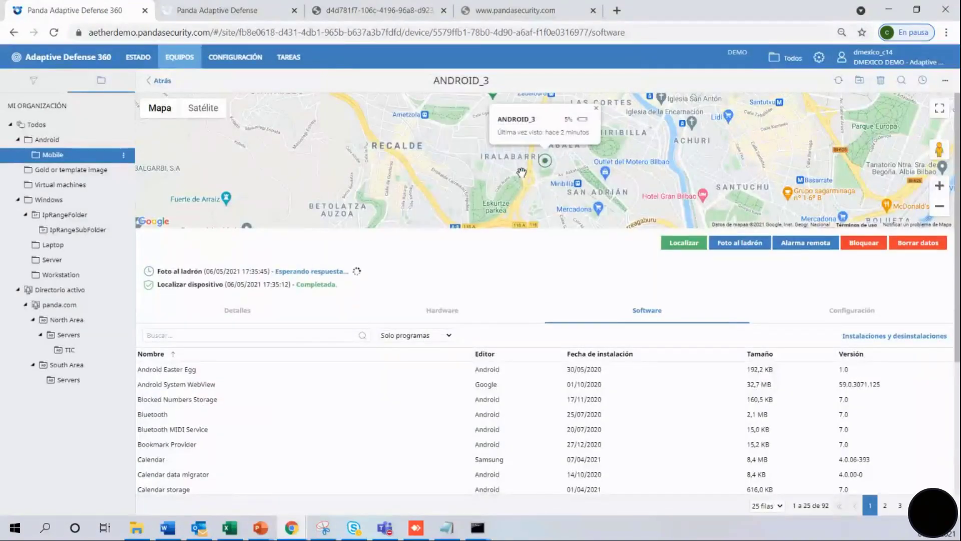
{"action": "left_click", "coordinate": [793, 247]}
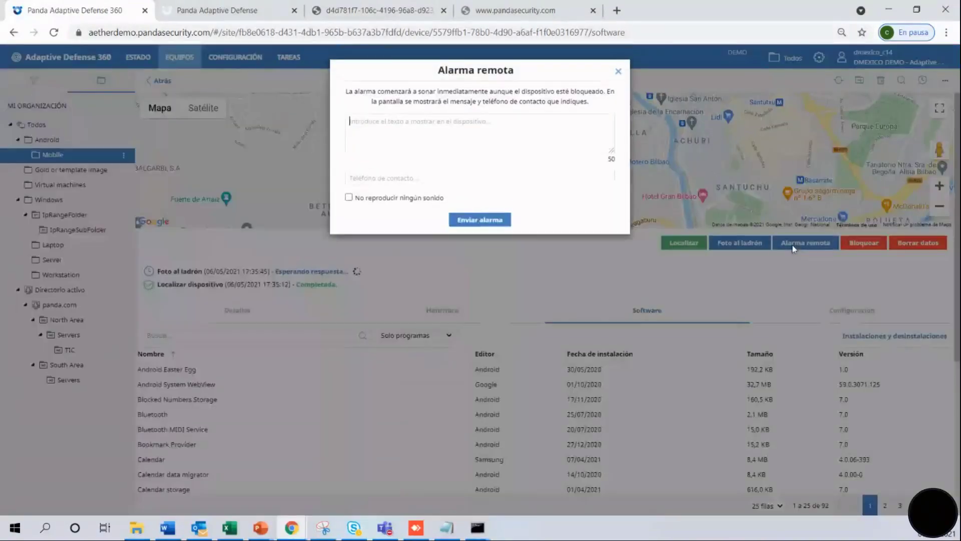
{"action": "left_click", "coordinate": [618, 73]}
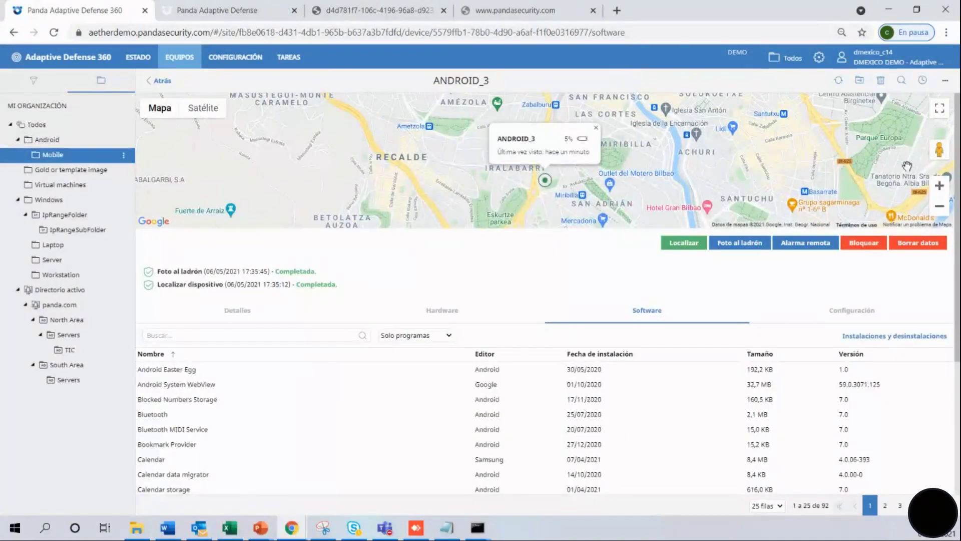
{"action": "left_click", "coordinate": [873, 245]}
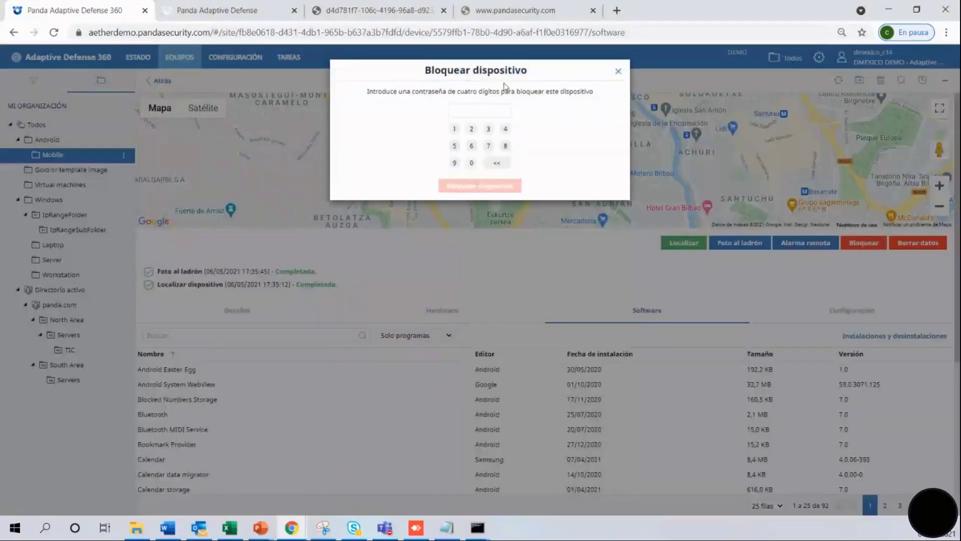
{"action": "left_click", "coordinate": [471, 145]}
{"action": "left_click", "coordinate": [488, 146]}
{"action": "left_click", "coordinate": [504, 147]}
{"action": "left_click", "coordinate": [471, 162]}
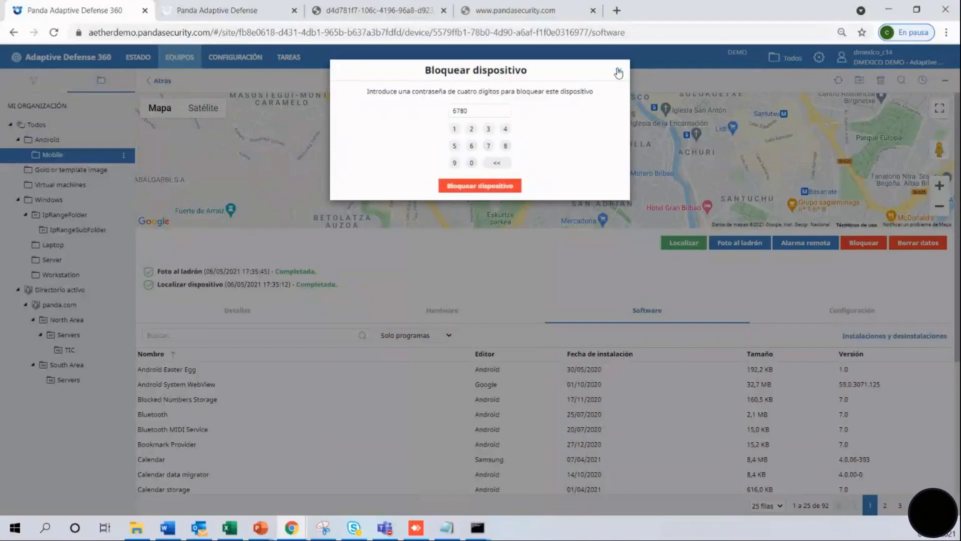
{"action": "left_click", "coordinate": [618, 71]}
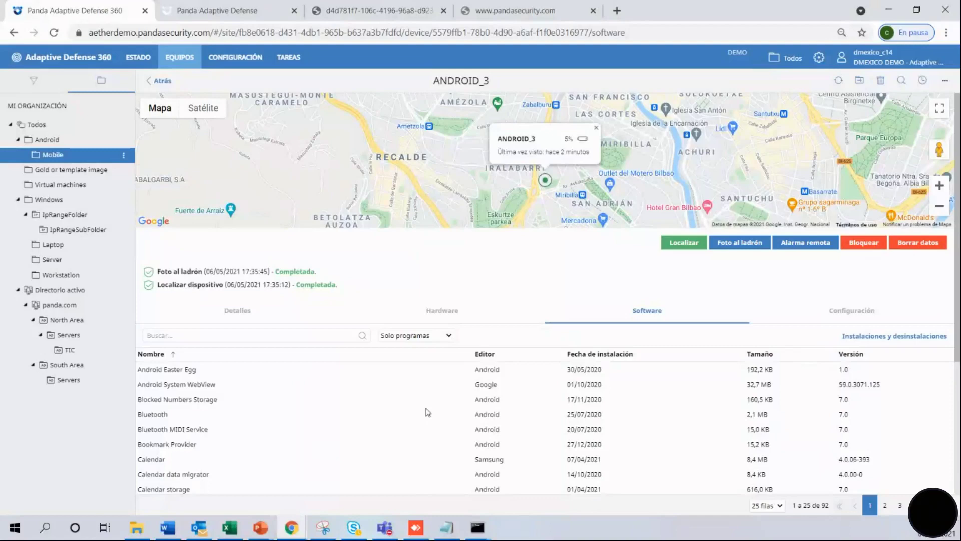
Start Borrar datos on ANDROID_3 and confirm erasing all its data.
{"action": "left_click", "coordinate": [931, 243]}
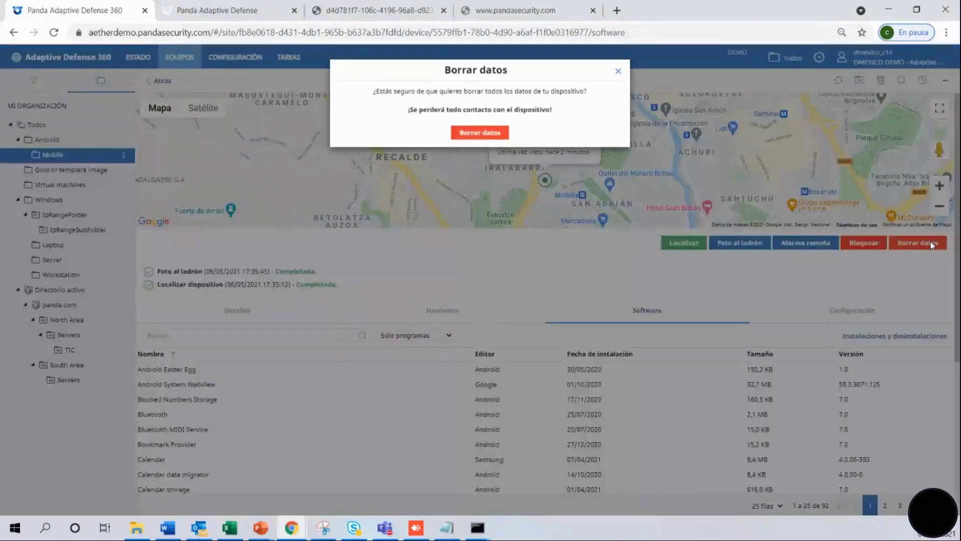
{"action": "left_click", "coordinate": [491, 133]}
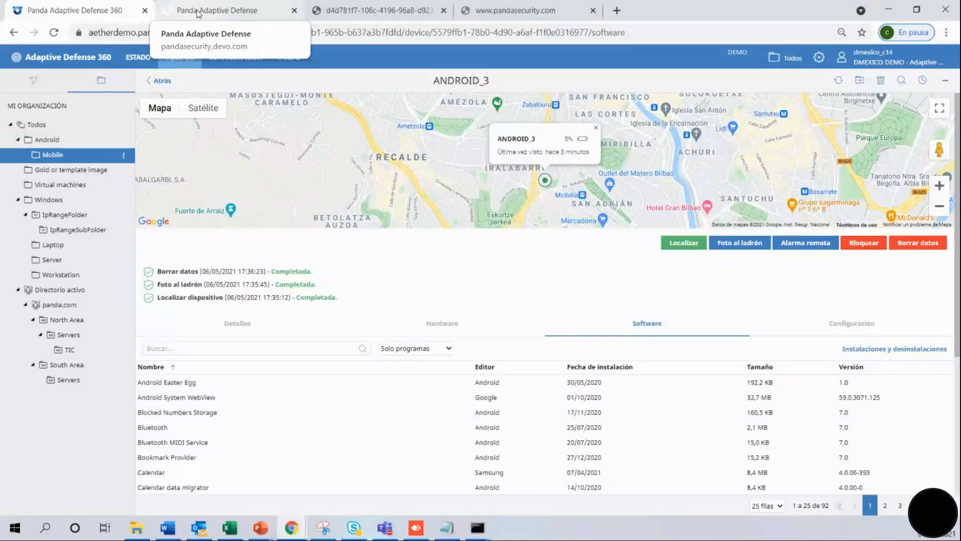
On the Devo home dashboard, set the received-events chart interval to 1 año and refresh it.
{"action": "left_click", "coordinate": [197, 12]}
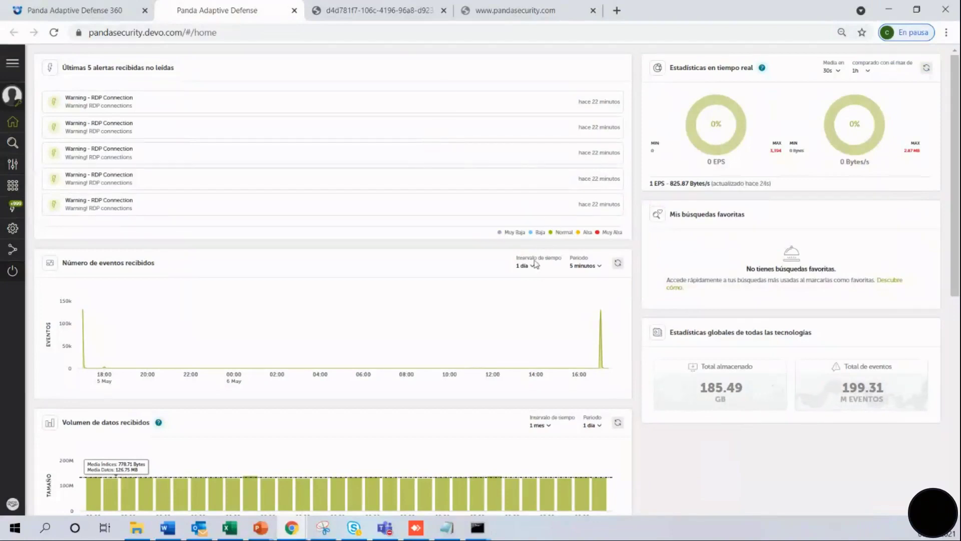
{"action": "left_click", "coordinate": [534, 270]}
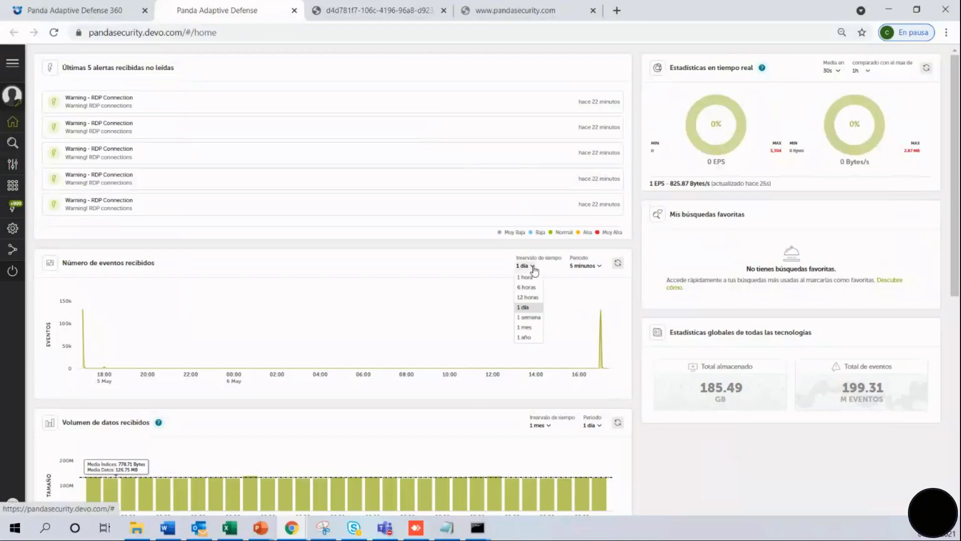
{"action": "left_click", "coordinate": [529, 336]}
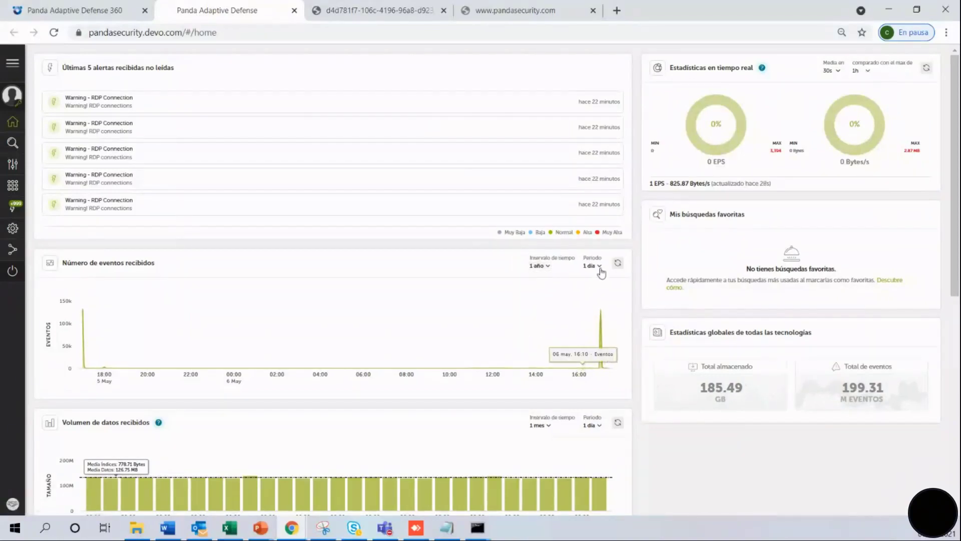
{"action": "left_click", "coordinate": [617, 264]}
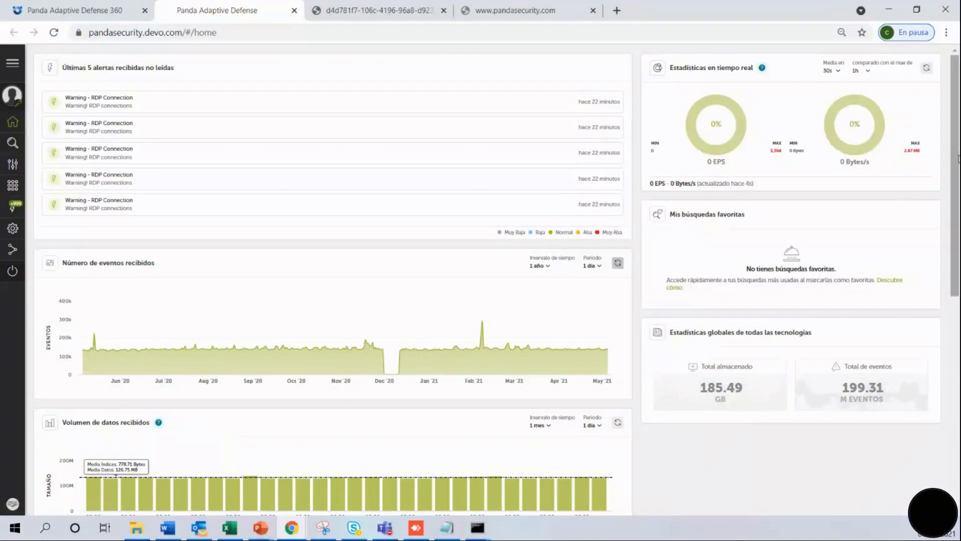
{"action": "scroll", "coordinate": [958, 157], "scroll_direction": "down", "scroll_amount": 3}
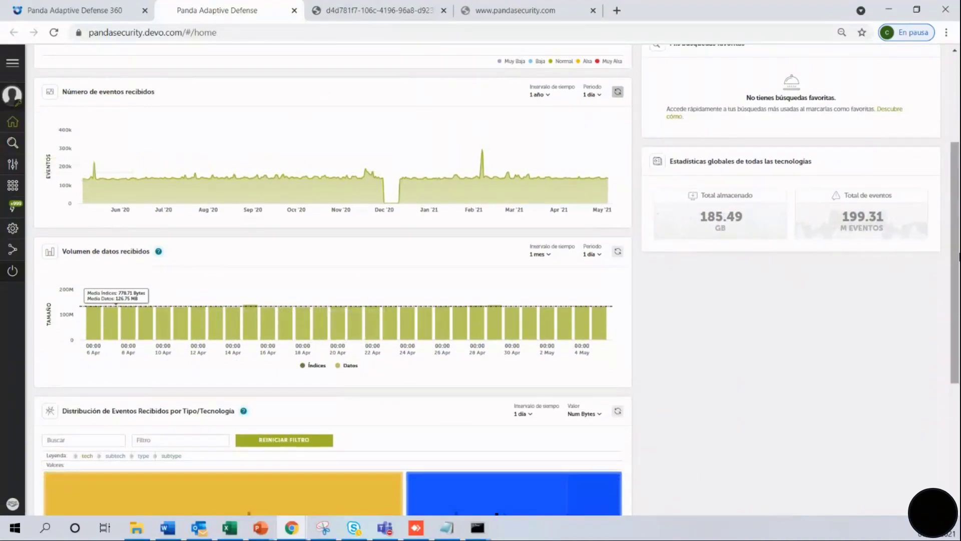
{"action": "left_click_drag", "start_coordinate": [959, 258], "coordinate": [959, 382]}
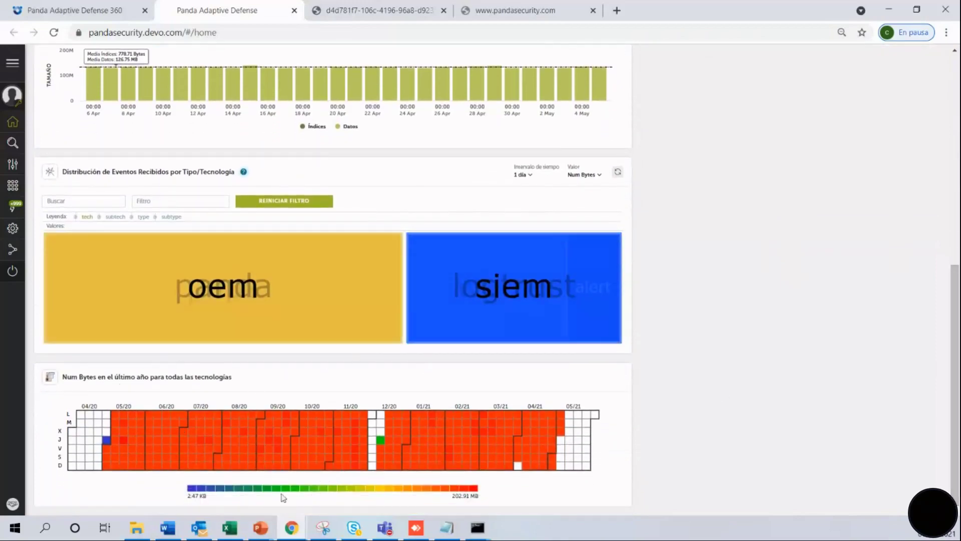
{"action": "mouse_move", "coordinate": [218, 450]}
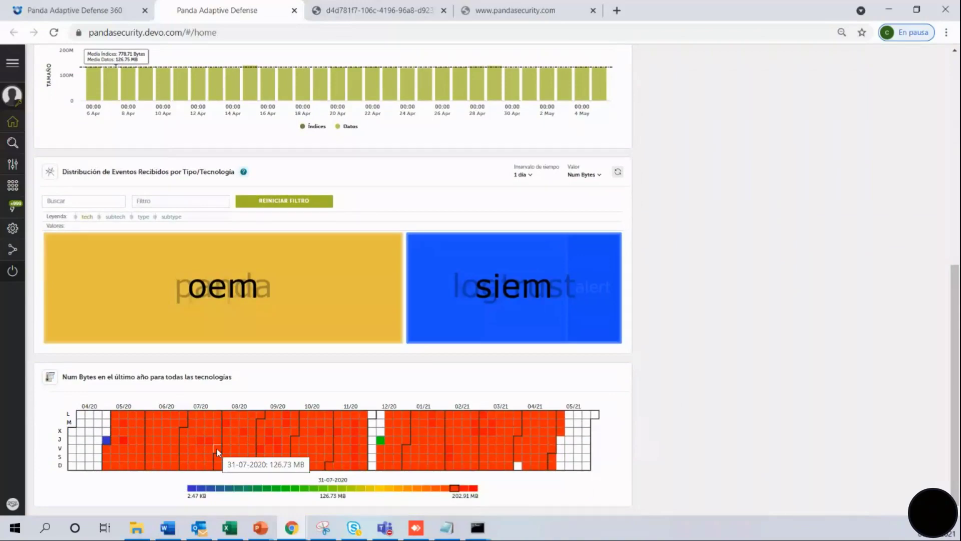
Open the Application Control dashboard from the Aplicaciones sidebar section.
{"action": "mouse_move", "coordinate": [15, 173]}
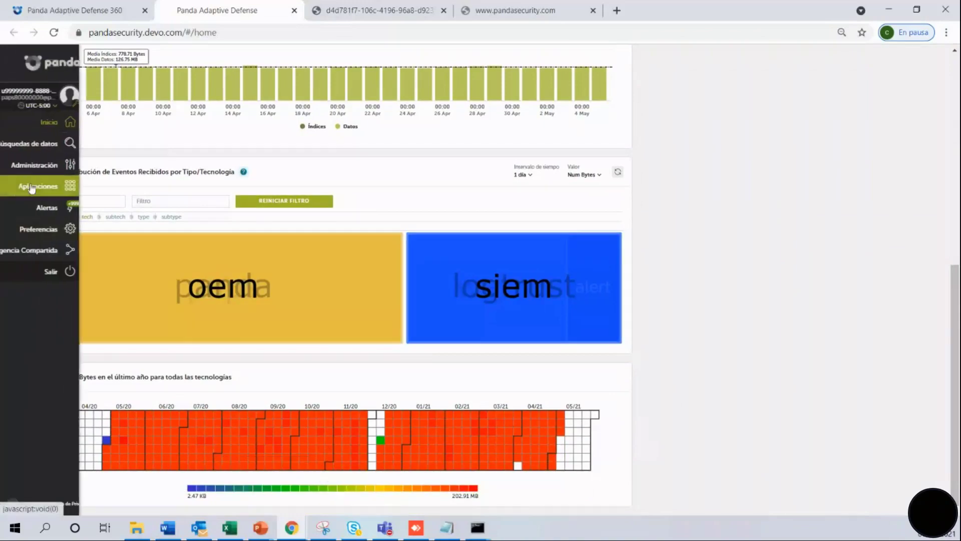
{"action": "left_click", "coordinate": [12, 187]}
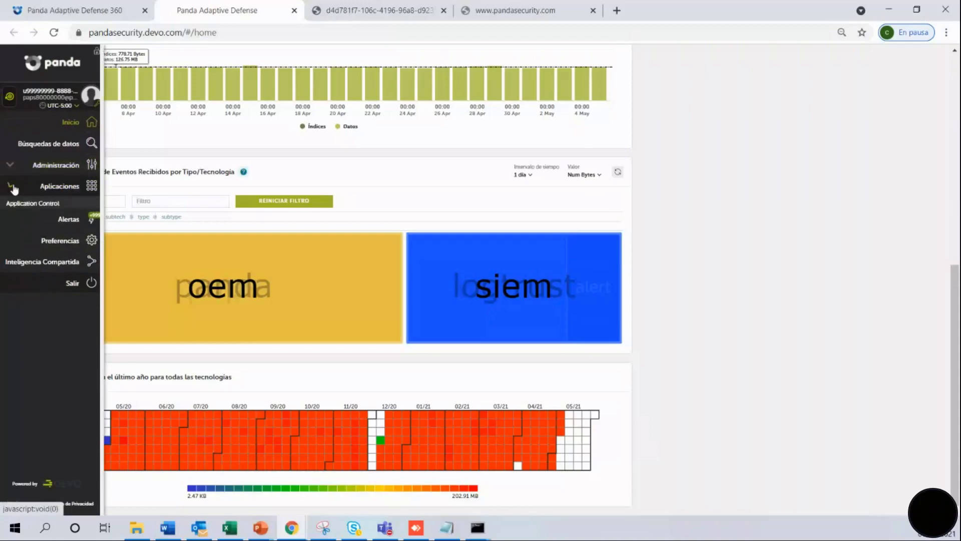
{"action": "left_click", "coordinate": [35, 204]}
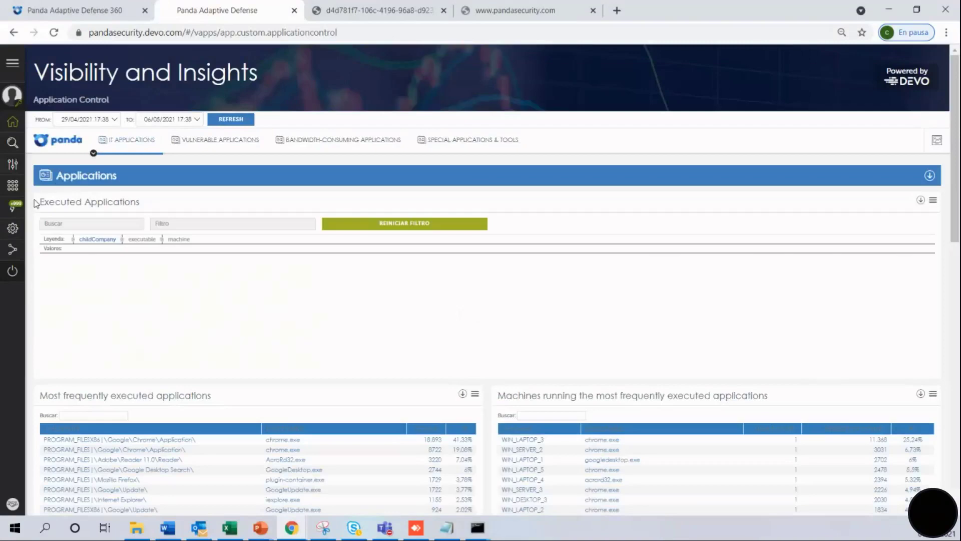
Set the Chrome page zoom to 80 %.
{"action": "left_click", "coordinate": [946, 33]}
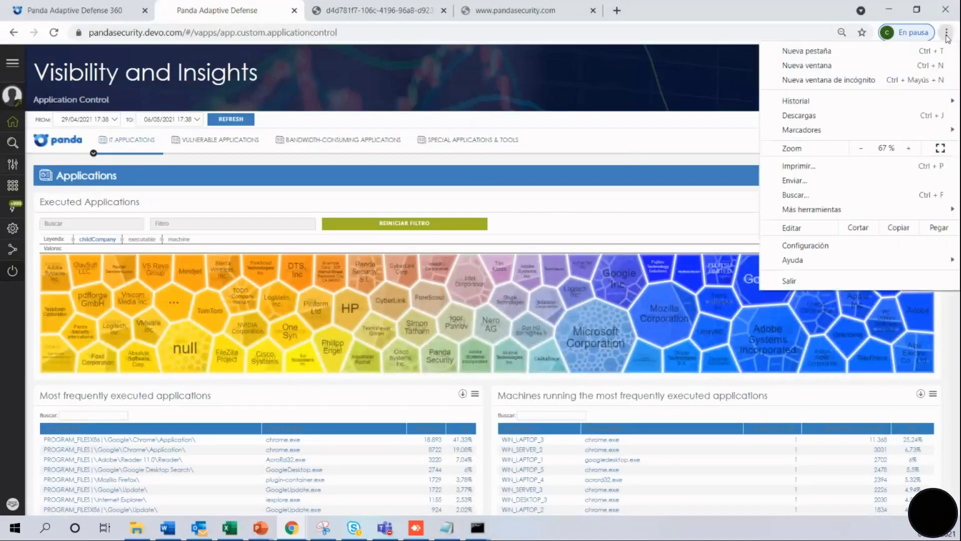
{"action": "left_click", "coordinate": [910, 148]}
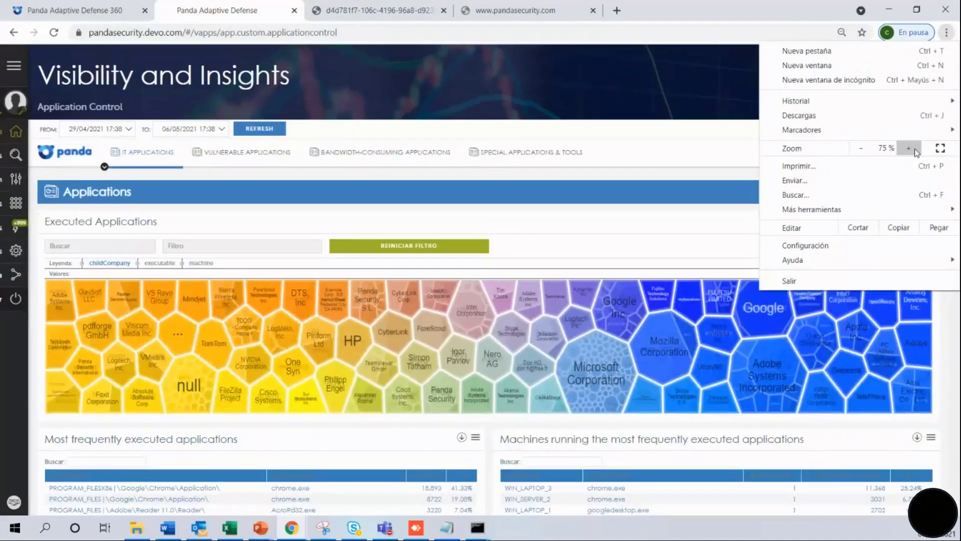
{"action": "left_click", "coordinate": [914, 149]}
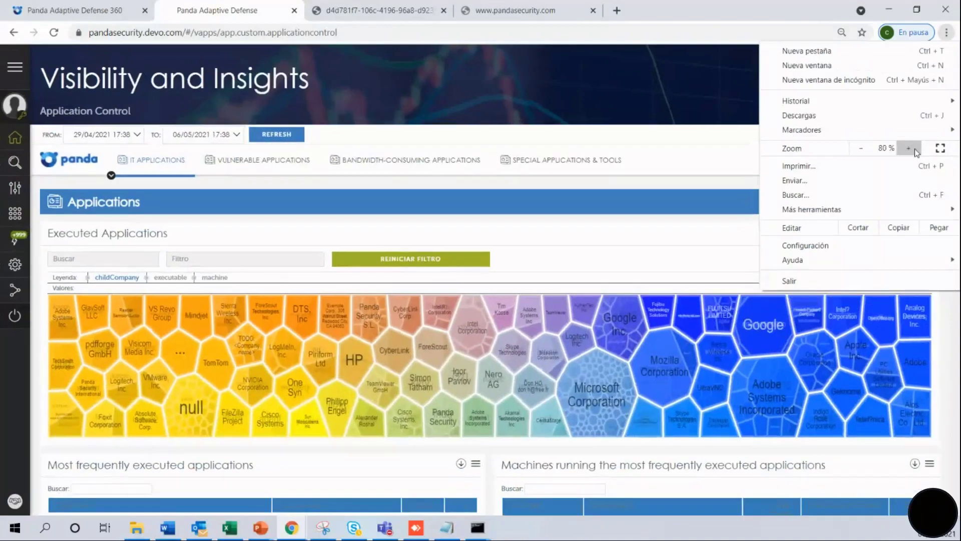
{"action": "left_click", "coordinate": [720, 100]}
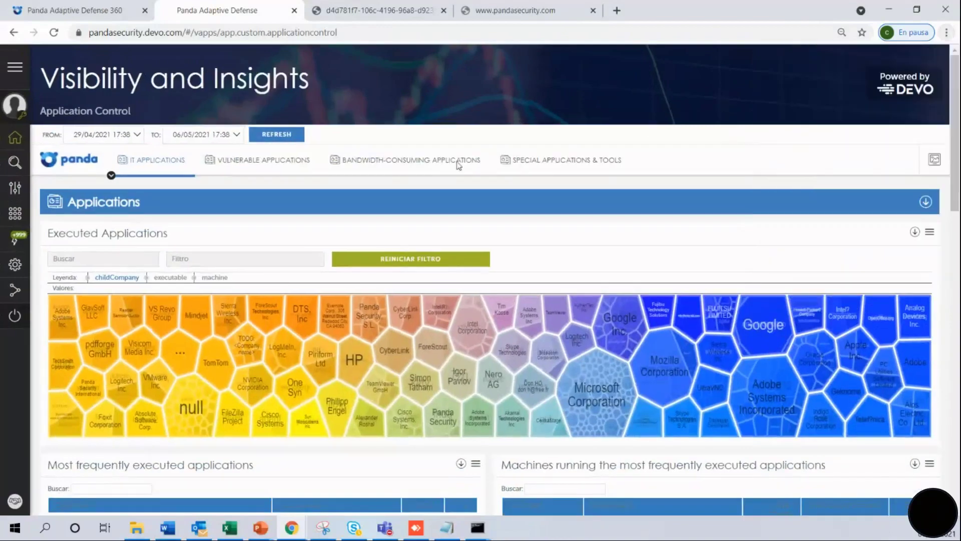